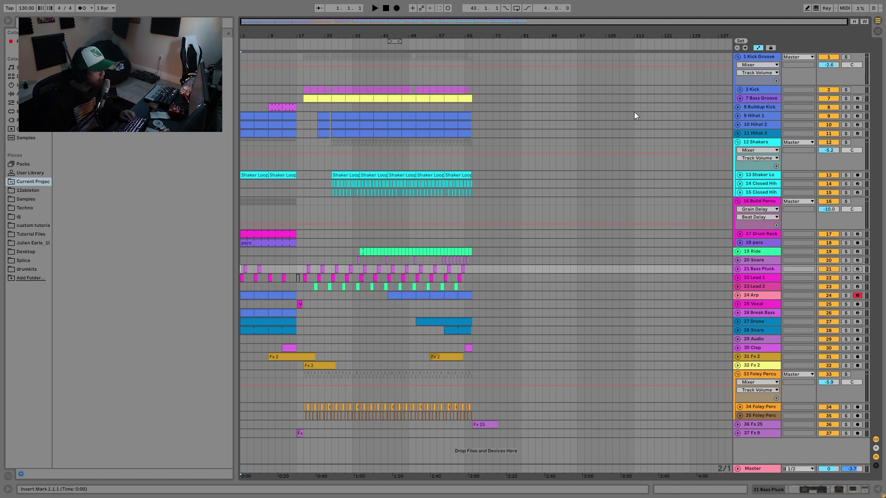
Unfold the Kick group, select bars 19 to 23, and audition the whole group soloed
left_click(739, 89)
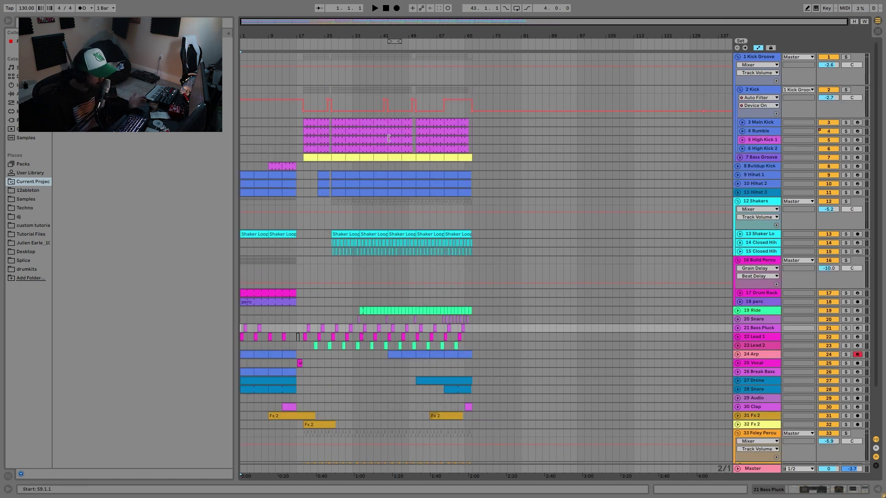
left_click(317, 122)
left_click(845, 91)
key("space")
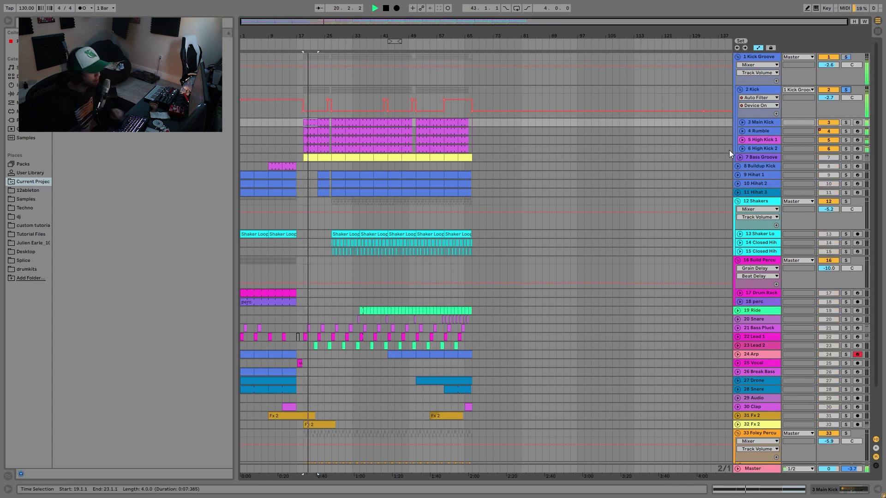
key("space")
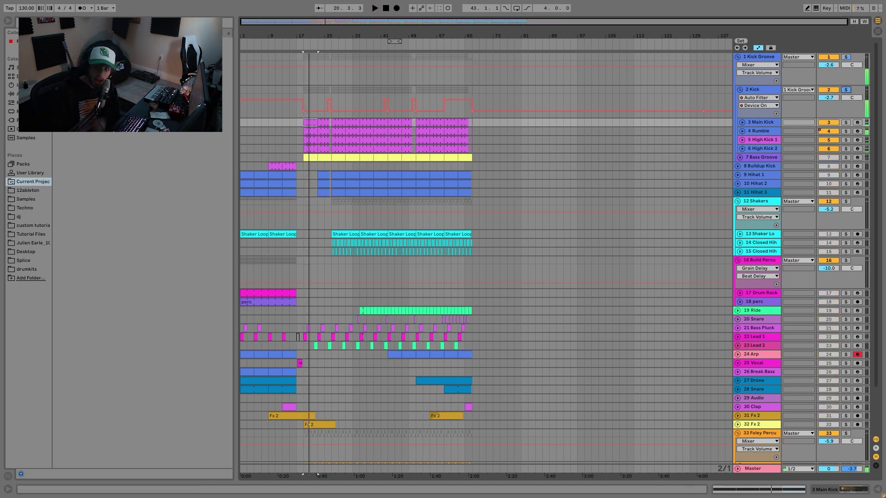
Solo Main Kick, expand the track and show its sampler, and play it on its own from bar 19
left_click(847, 122)
key("space")
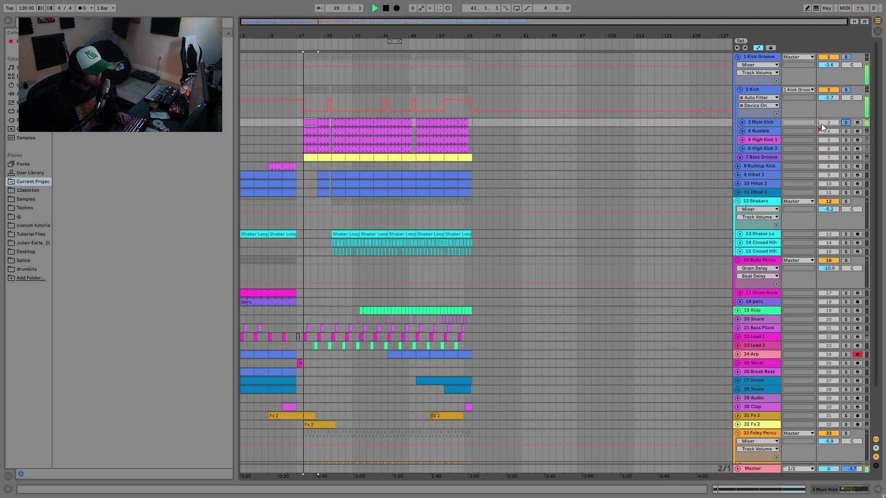
left_click(742, 122)
left_click(310, 122)
key("space")
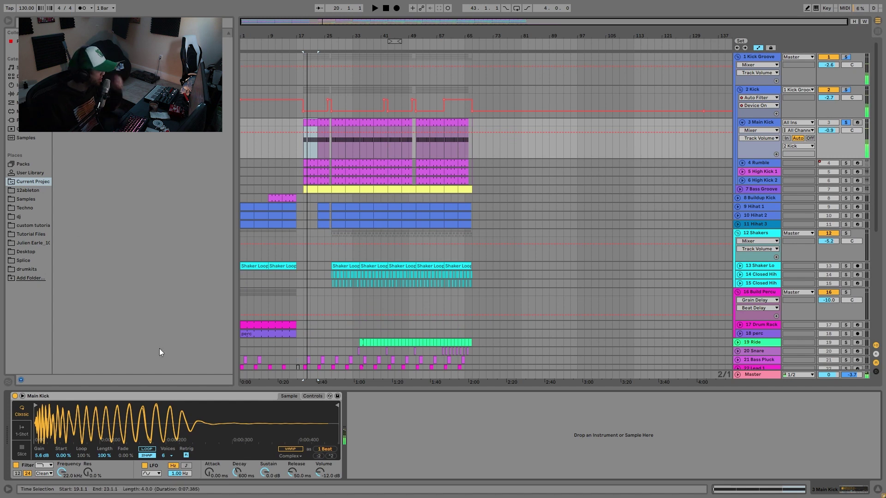
key("space")
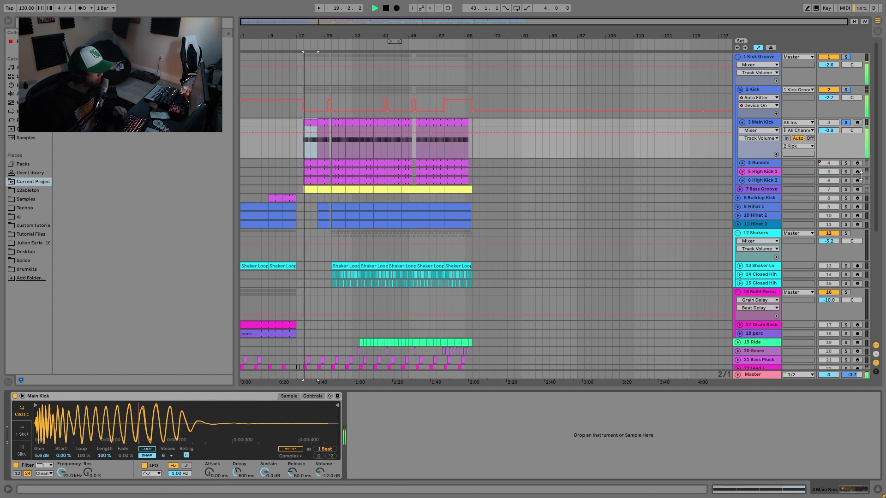
key("space")
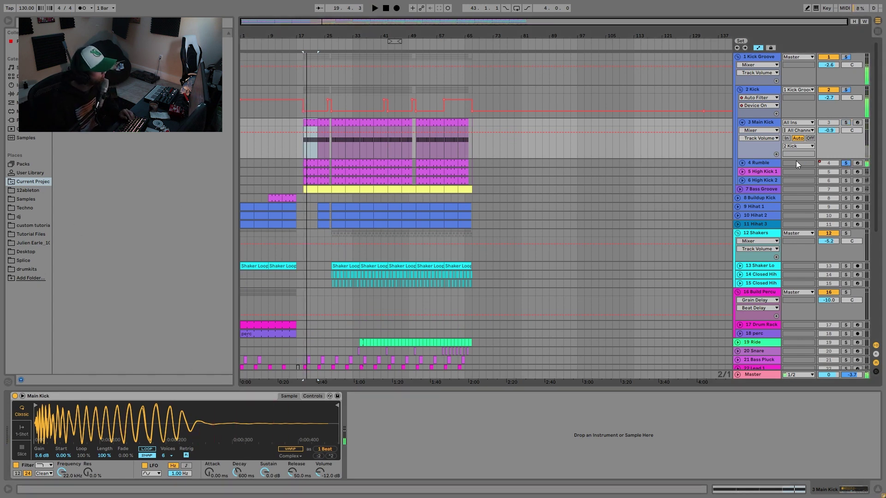
Solo the Rumble track, open its device chain, and audition it with Reverb, Amp and Drum Buss temporarily bypassed
left_click(757, 164)
key("space")
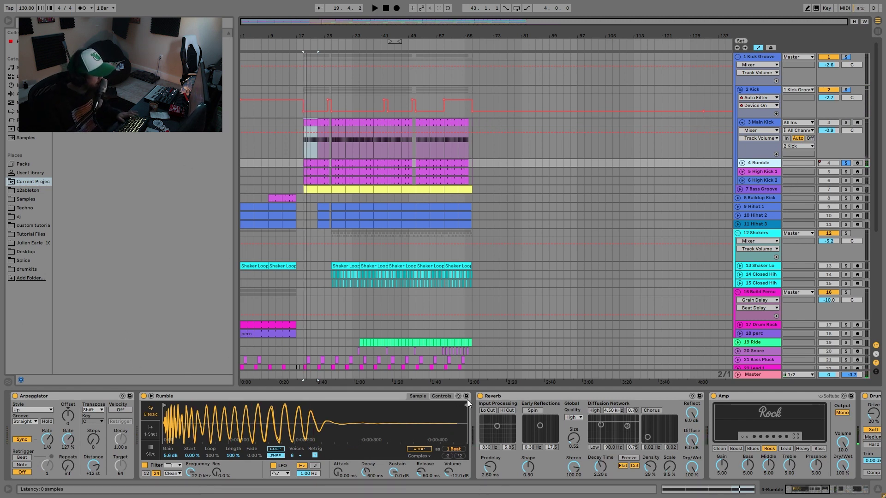
scroll(482, 412, "right", 3)
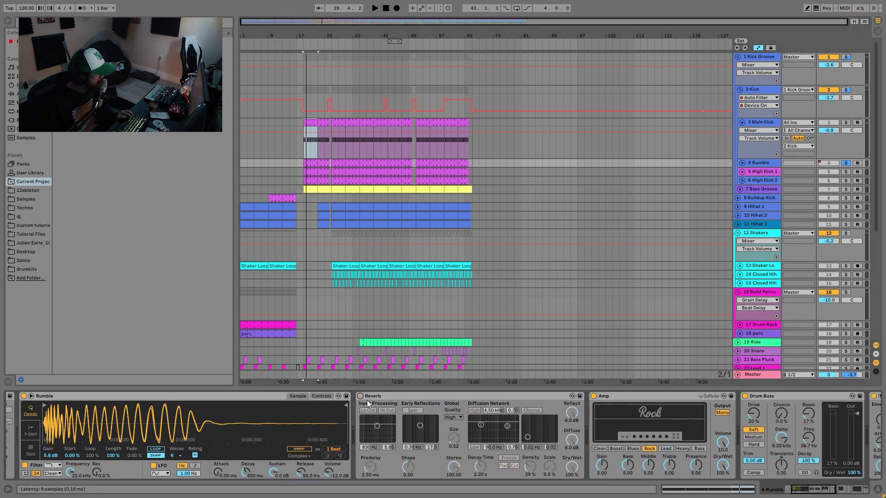
scroll(367, 402, "right", 5)
scroll(508, 430, "left", 3)
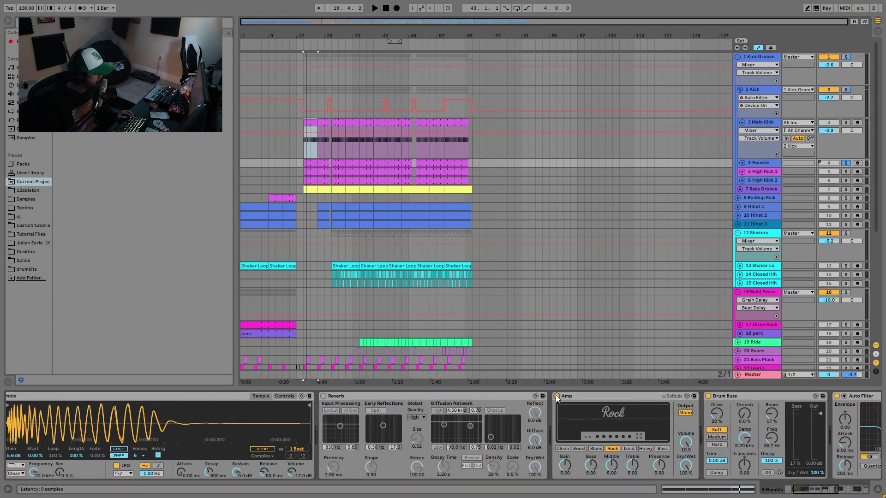
scroll(557, 398, "right", 3)
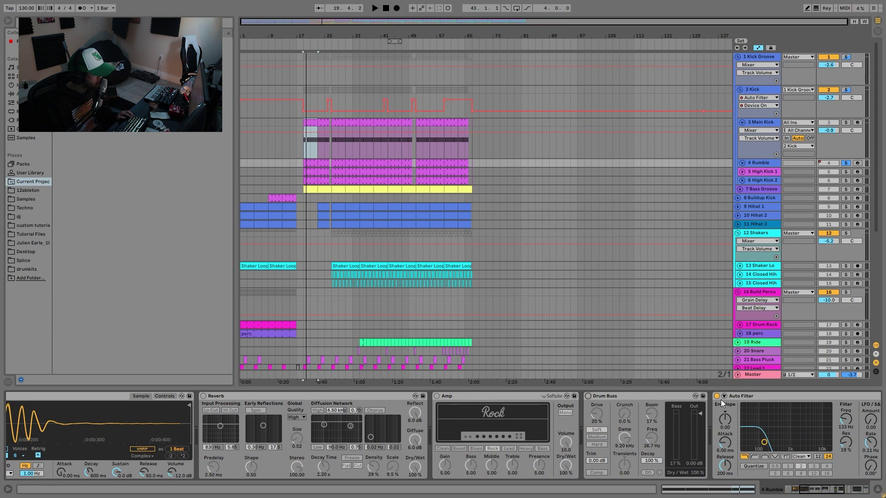
key("space")
scroll(531, 420, "left", 6)
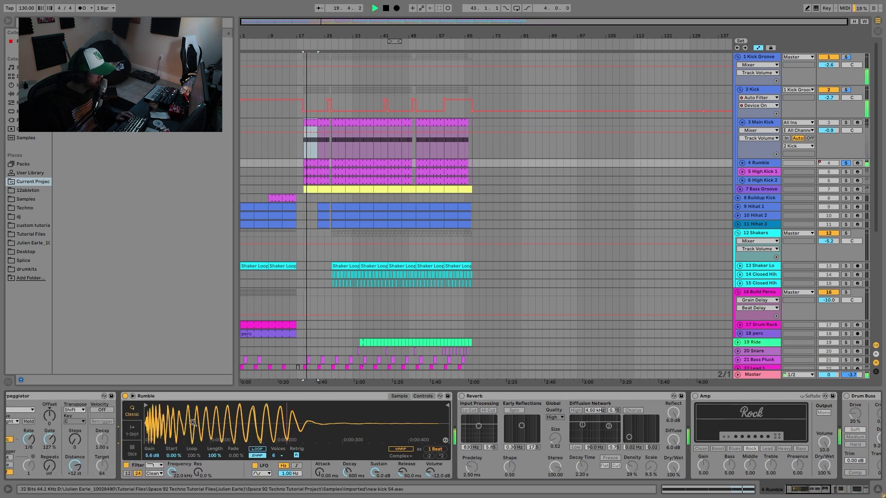
scroll(93, 421, "left", 1)
key("space")
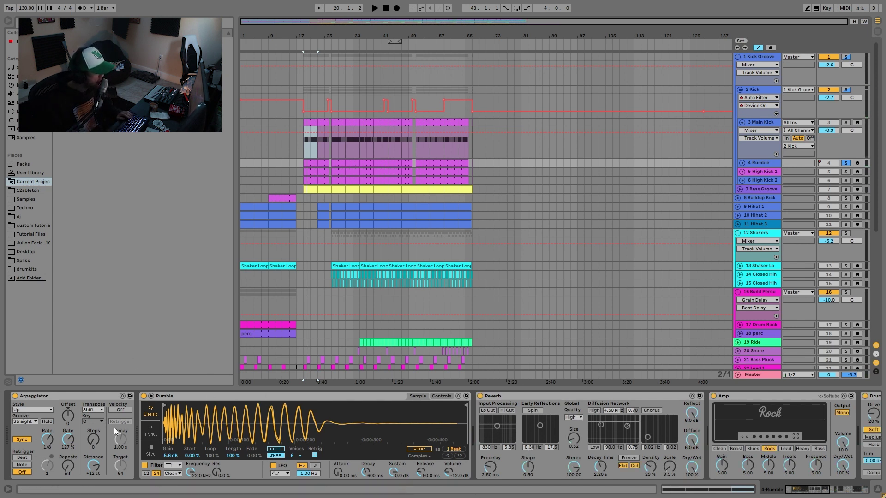
Examine the Rumble effects chain from Reverb through Drum Buss, Auto Filter, Utility and EQ Eight to Auto Pan during playback
scroll(517, 436, "right", 5)
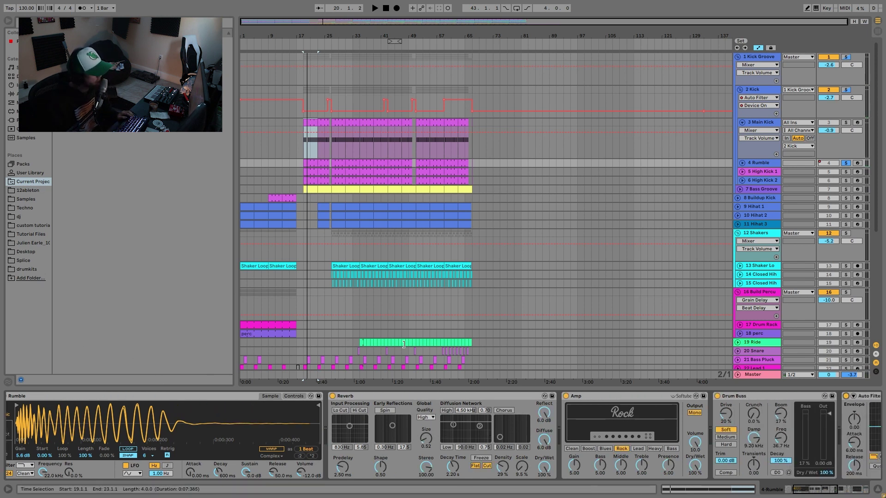
scroll(439, 446, "right", 4)
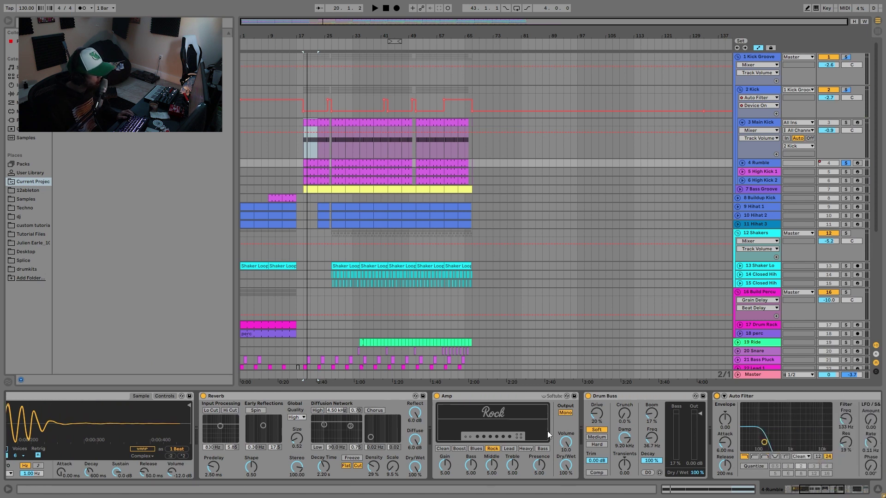
scroll(544, 439, "right", 6)
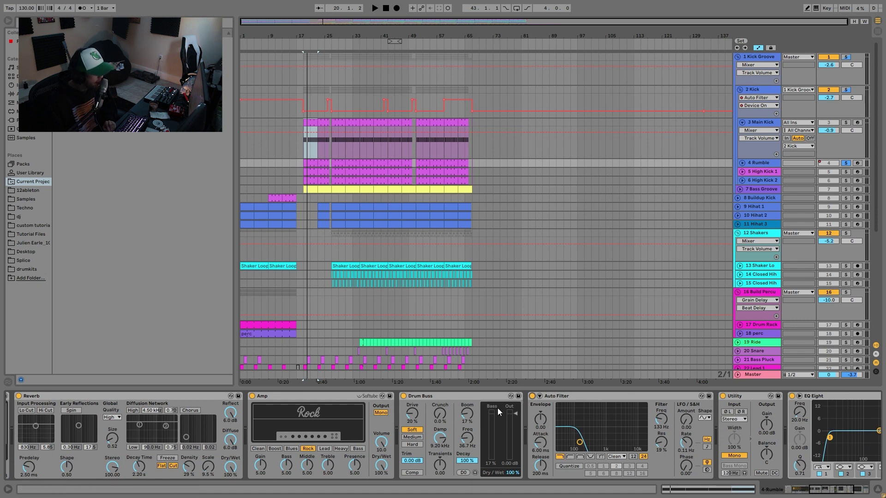
key("space")
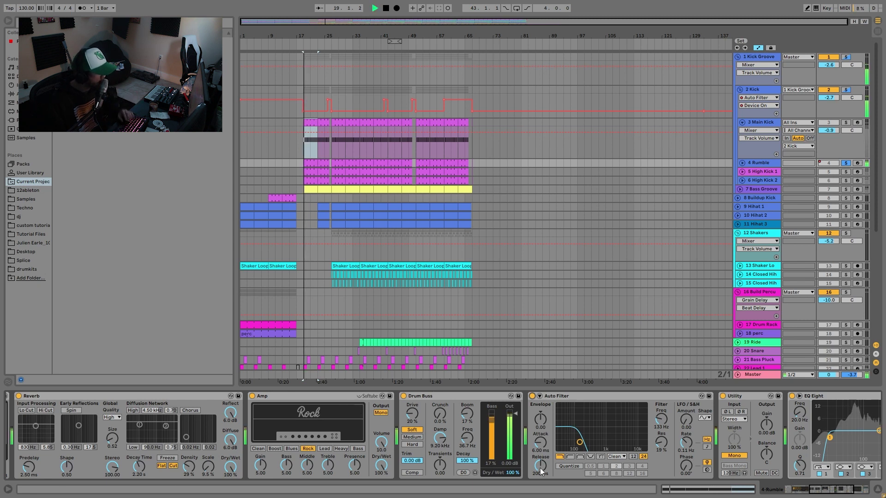
scroll(600, 431, "right", 3)
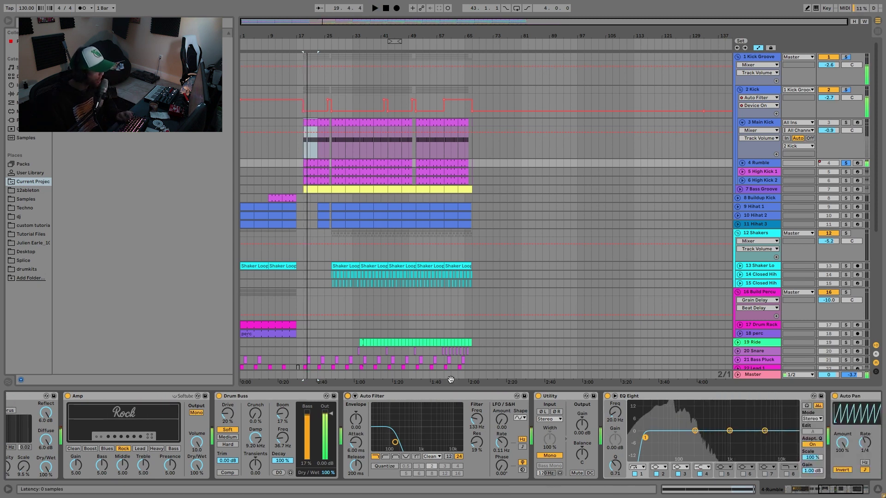
scroll(600, 436, "right", 4)
scroll(580, 436, "right", 1)
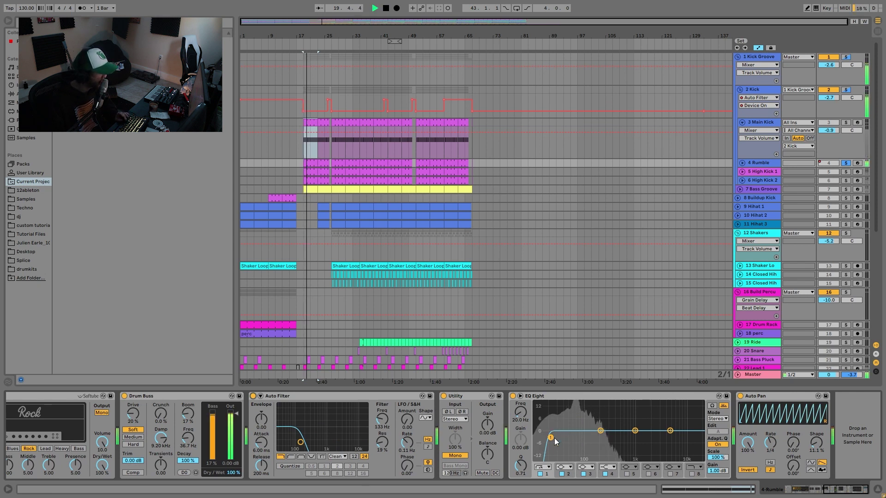
key("space")
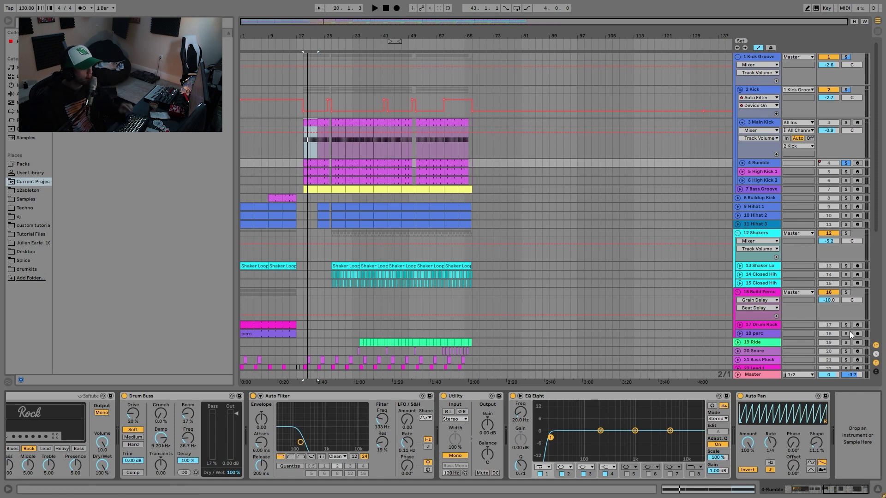
Audition Main Kick together with Rumble, and High Kick 1 alone and with Main Kick, showing High Kick 1's devices
left_click(845, 122)
key("space")
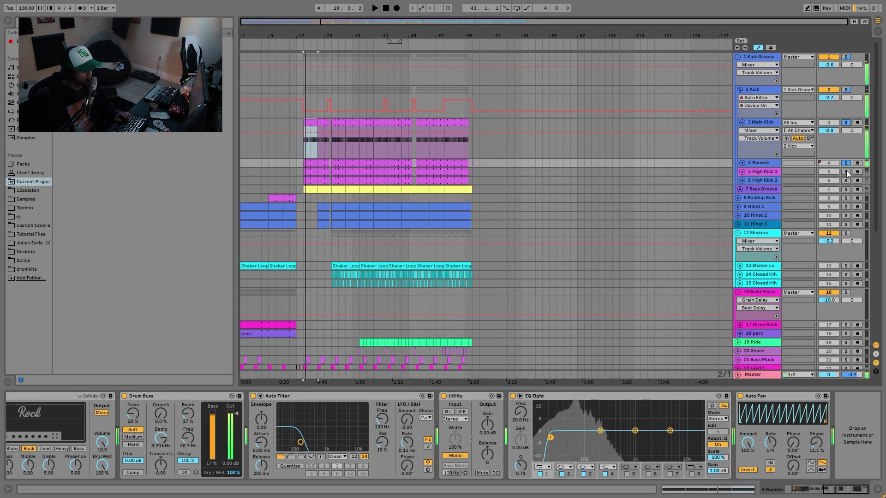
left_click(846, 172)
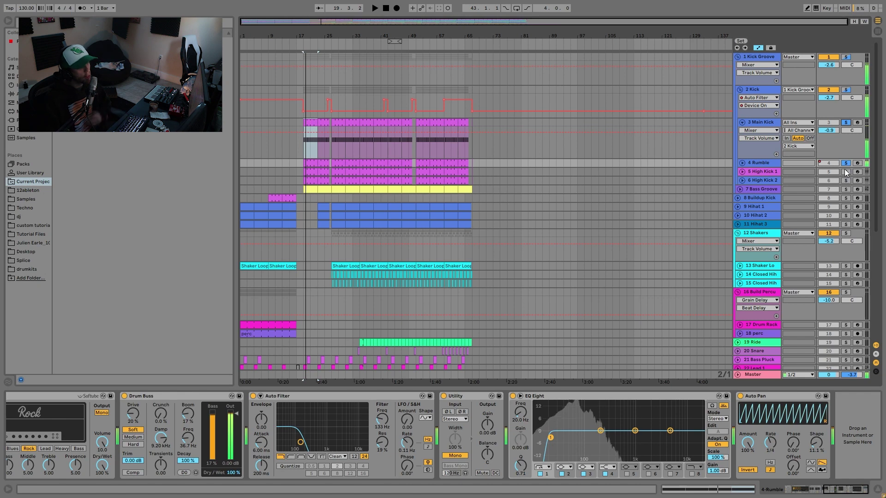
left_click(768, 175)
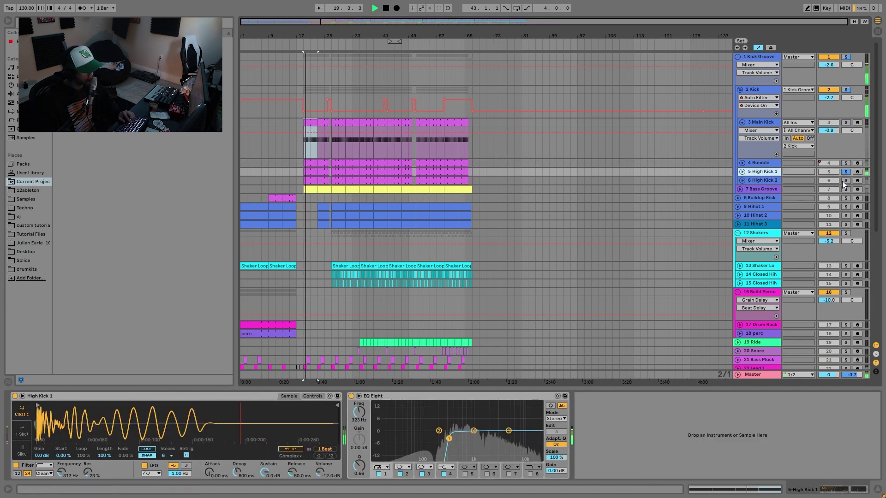
left_click(846, 123, "ctrl")
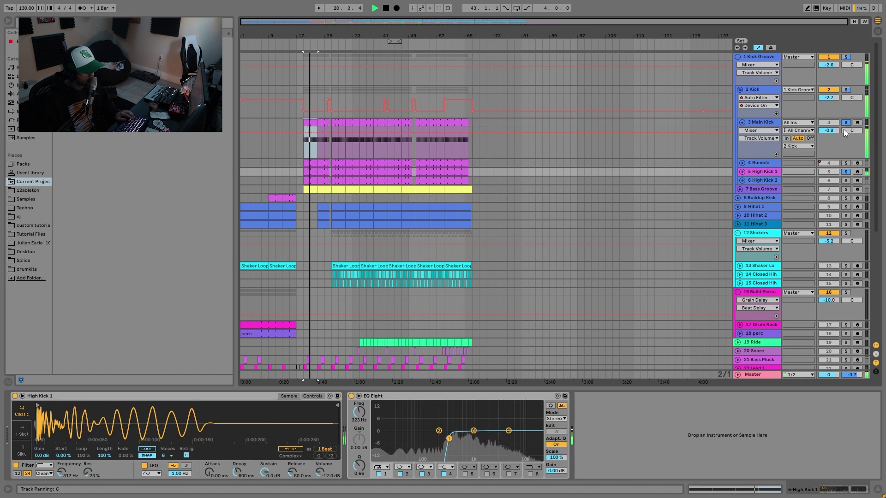
Add High Kick 2 to the soloed kick layers, listen to the combination, and show its device chain
left_click(846, 180, "ctrl")
left_click(768, 181)
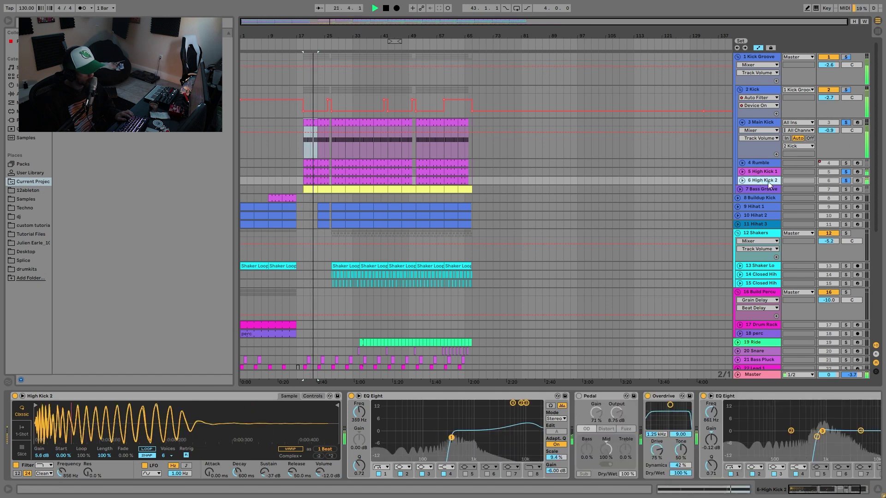
key("space")
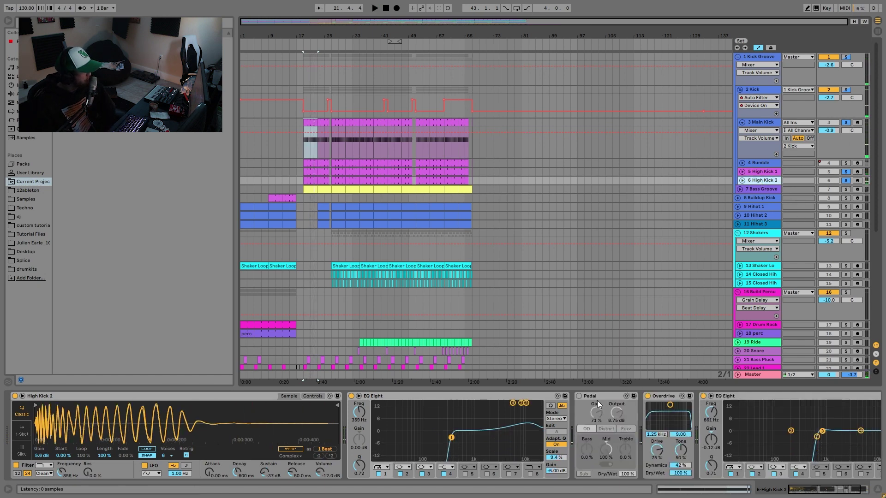
Compare the samples and devices of High Kick 1 and High Kick 2, and delete the bypassed Pedal effect from High Kick 2
left_click(758, 171)
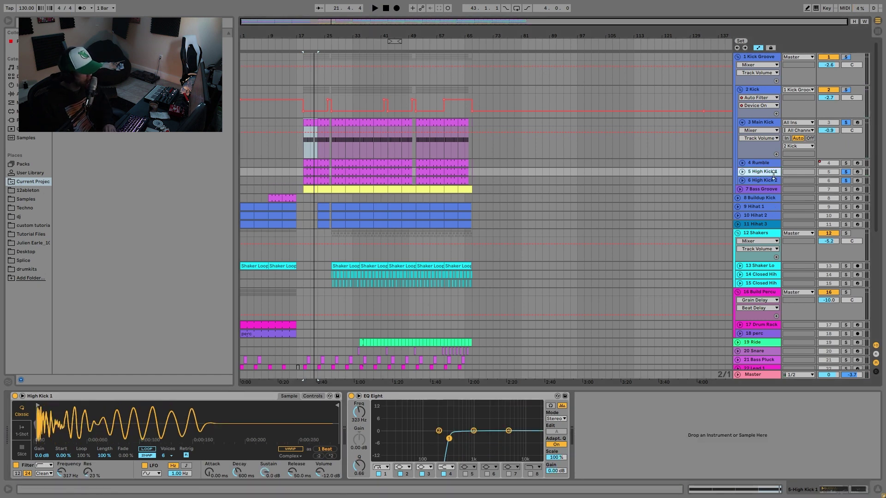
left_click(769, 181)
left_click(762, 173)
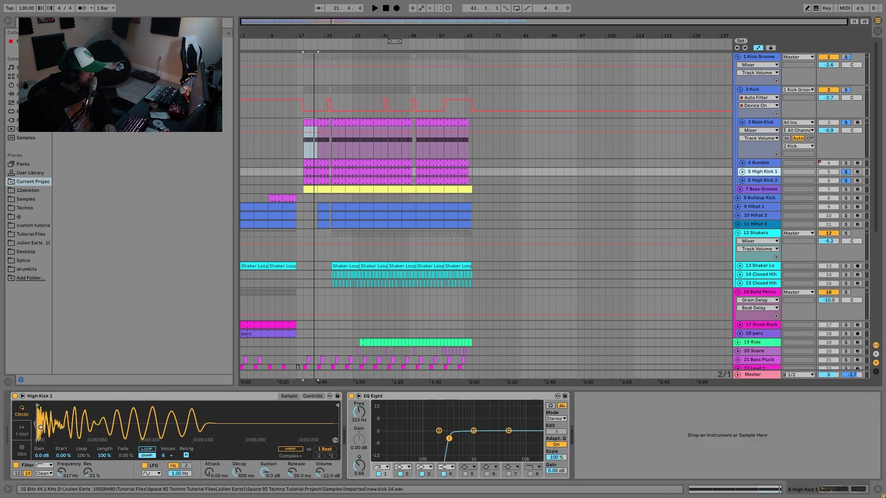
left_click_drag(48, 427, 48, 432)
left_click(757, 181)
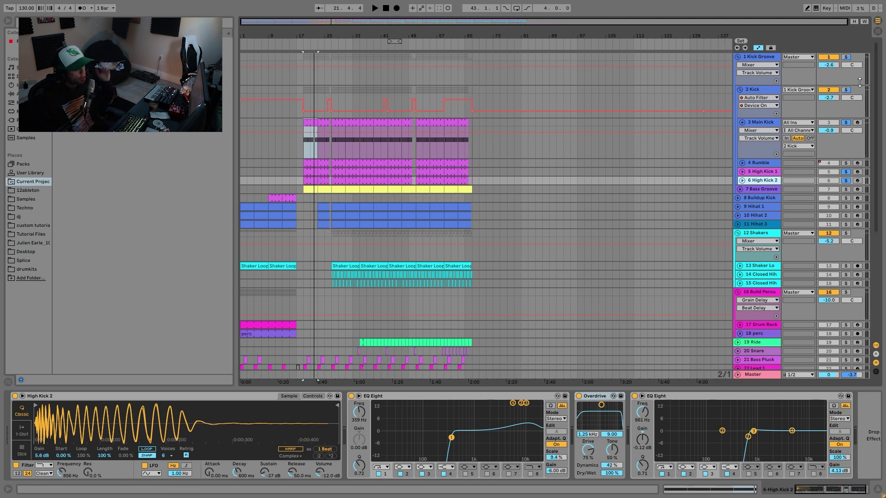
Solo the entire Kick group again and show the group's Auto Filter
left_click(846, 89)
left_click(756, 86)
left_click(754, 88)
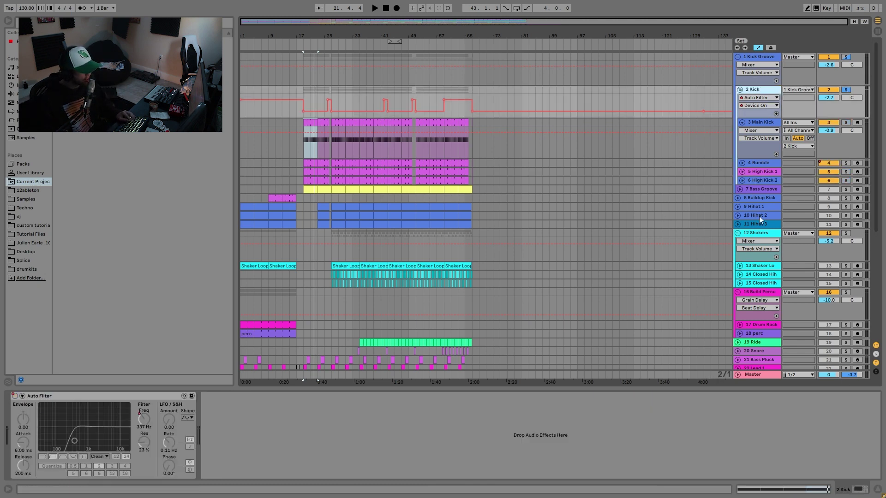
Collapse the Main Kick track, solo it, and play it alone from bar 19
left_click(765, 123)
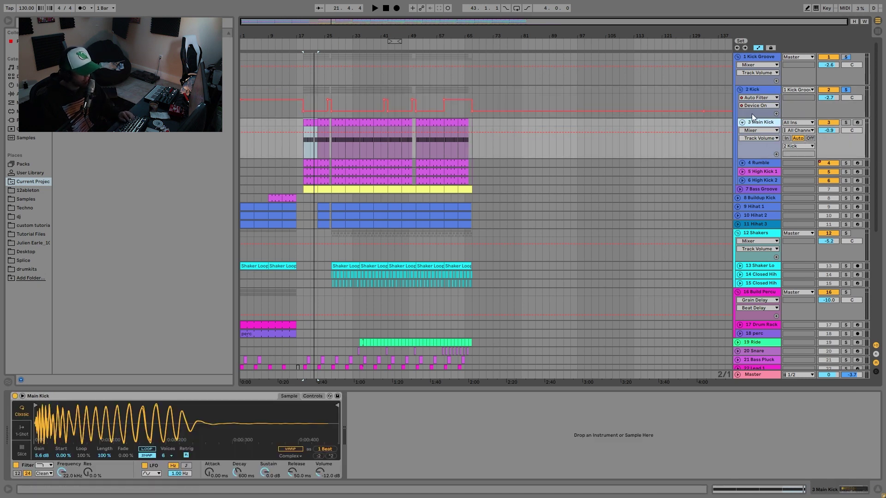
left_click(742, 123)
key("space")
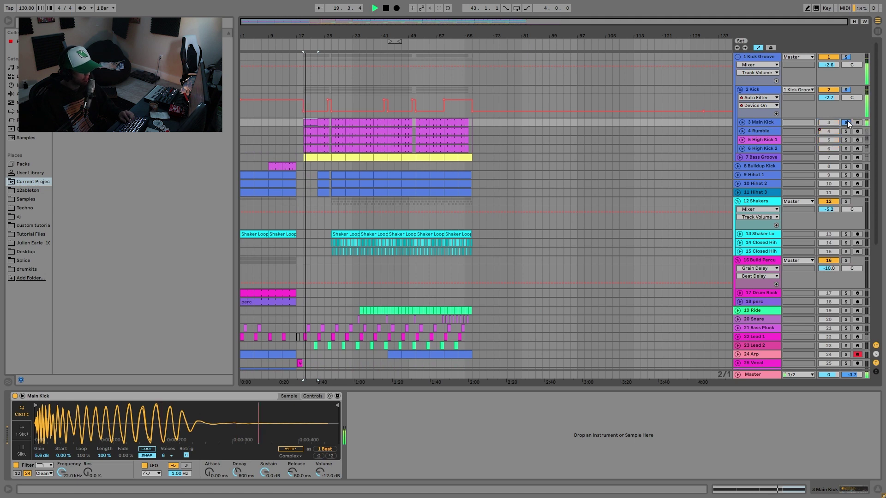
key("space")
key("space")
Switch the solo from Main Kick to the full Kick group and play all its layers for comparison
left_click(845, 89)
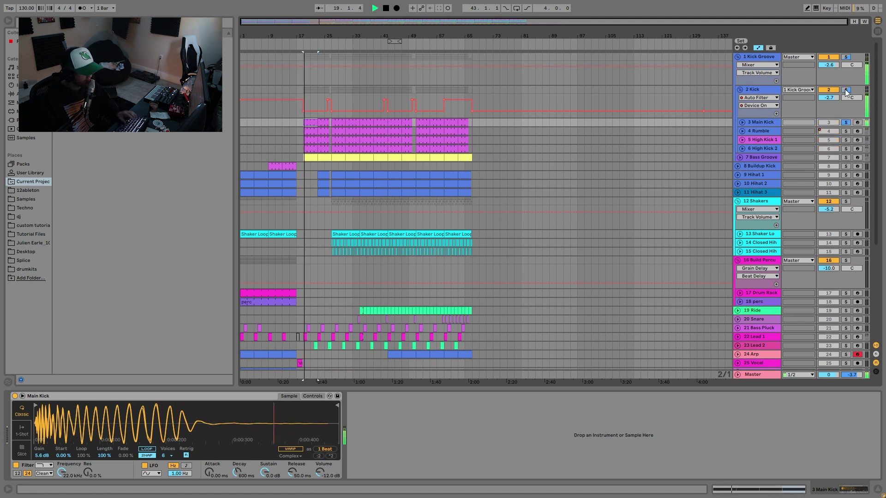
left_click(762, 89)
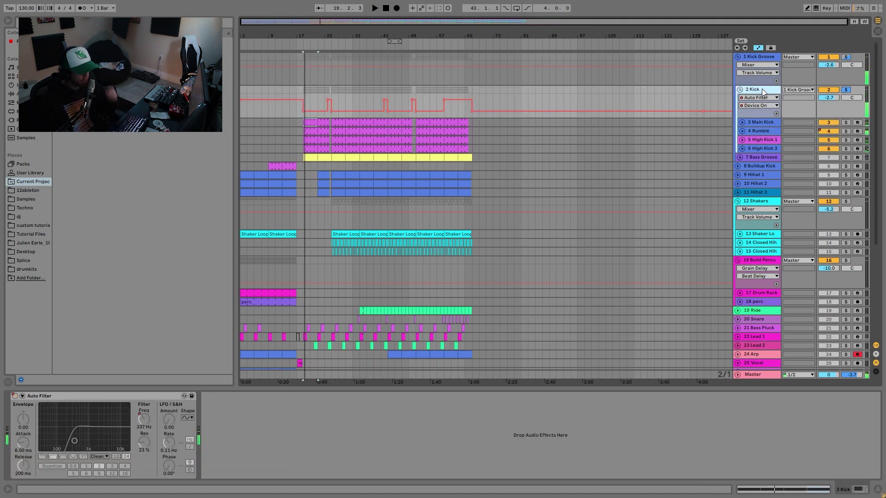
key("space")
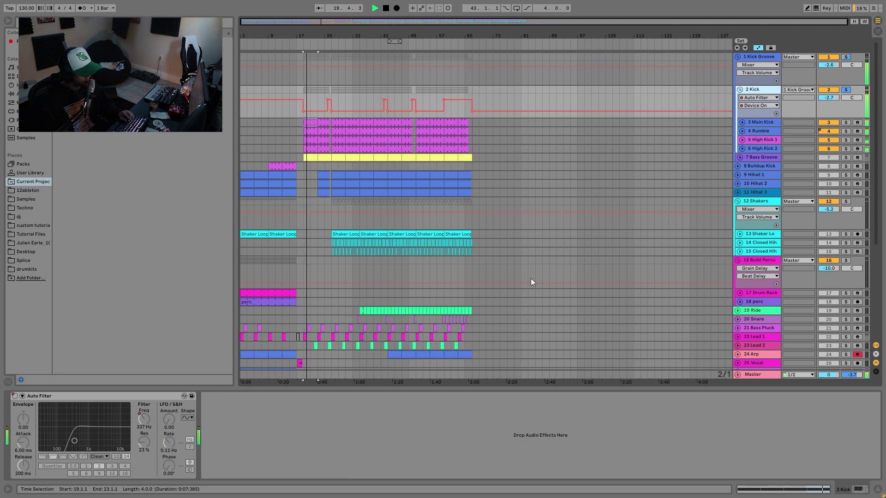
Fold the Kick group, solo the Bass Groove track, and play it with its track lane and devices shown
right_click(13, 396)
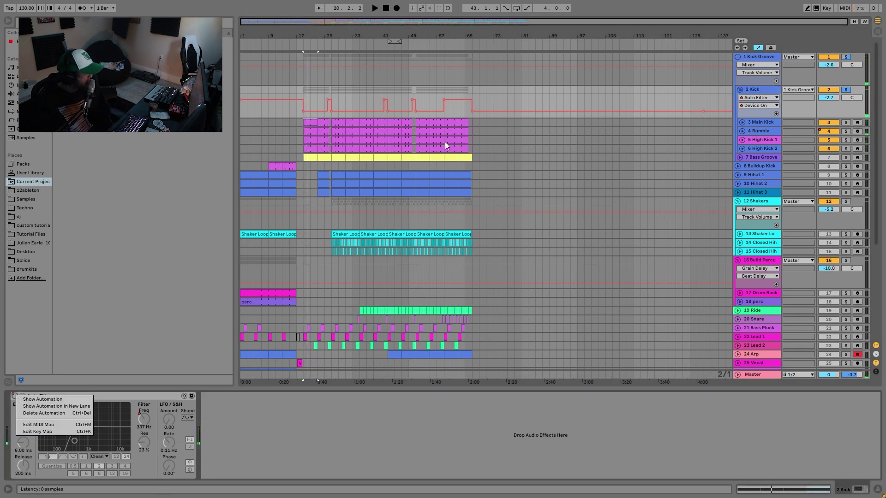
key("Escape")
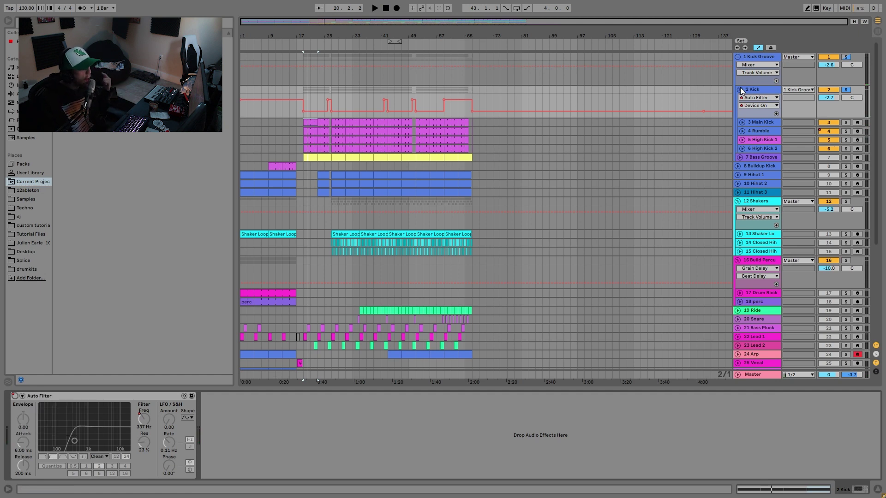
left_click(740, 90)
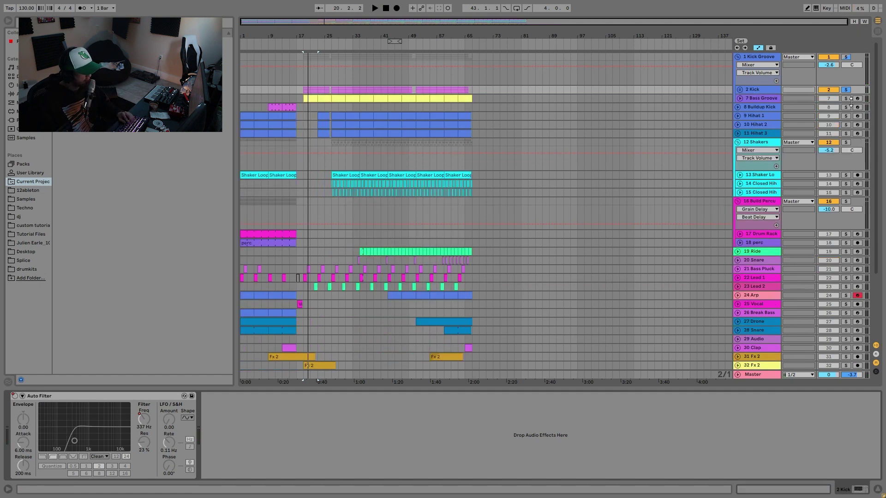
left_click(846, 98)
key("space")
left_click(759, 101)
key("Right")
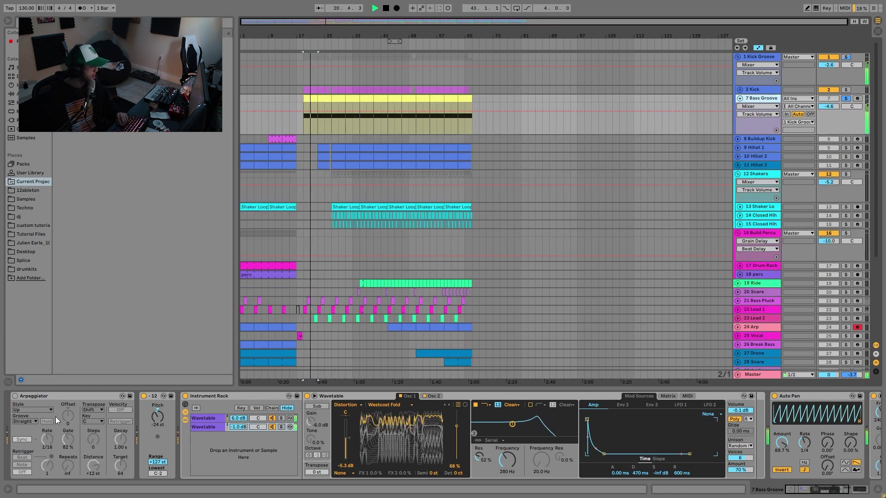
Delete the Arpeggiator from the Bass Groove track's device chain and stop playback
left_click(79, 398)
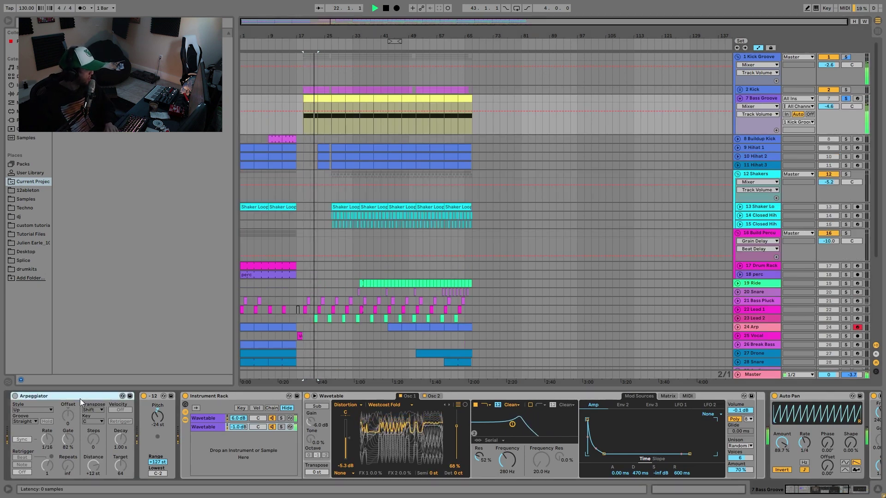
key("Delete")
key("space")
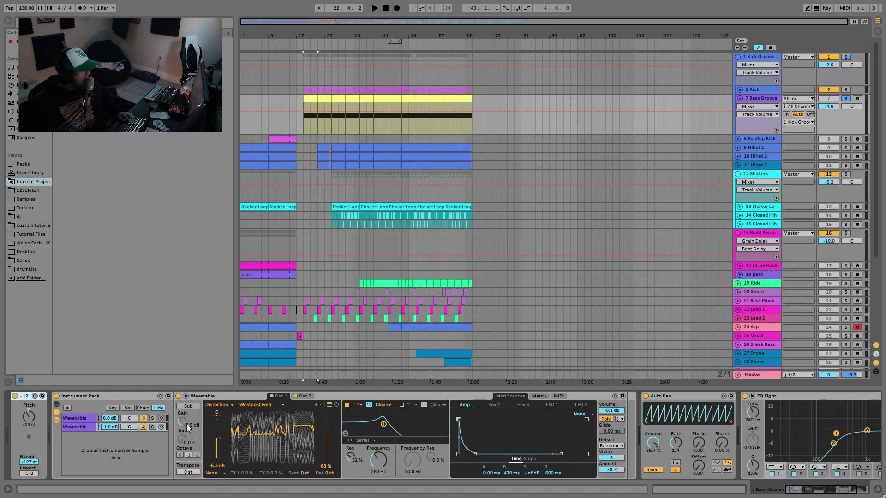
Compare the MIDI modulation assignments of the two Wavetable chains in the Bass Groove Instrument Rack
left_click(81, 423)
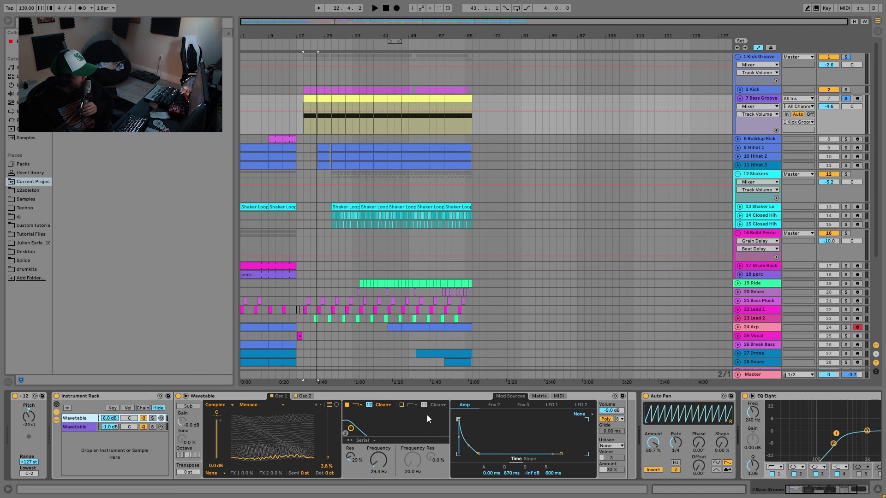
left_click(556, 396)
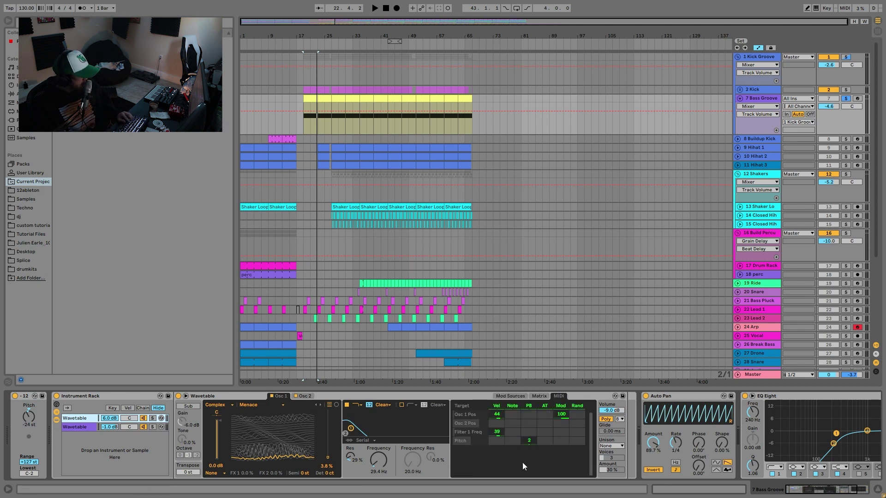
left_click(498, 423)
left_click(103, 427)
left_click(564, 396)
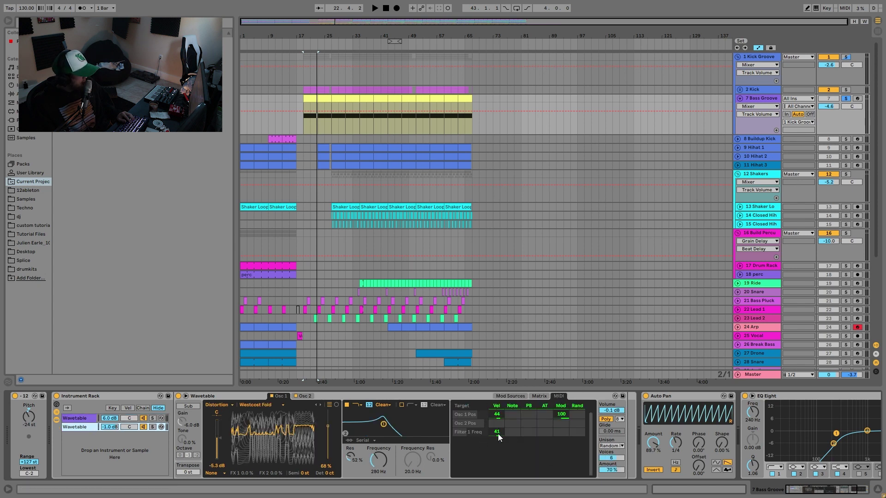
In the first Bass Groove clip, try accenting several E3 notes at velocity 127 and duplicating the pattern along the clip during playback
double_click(305, 103)
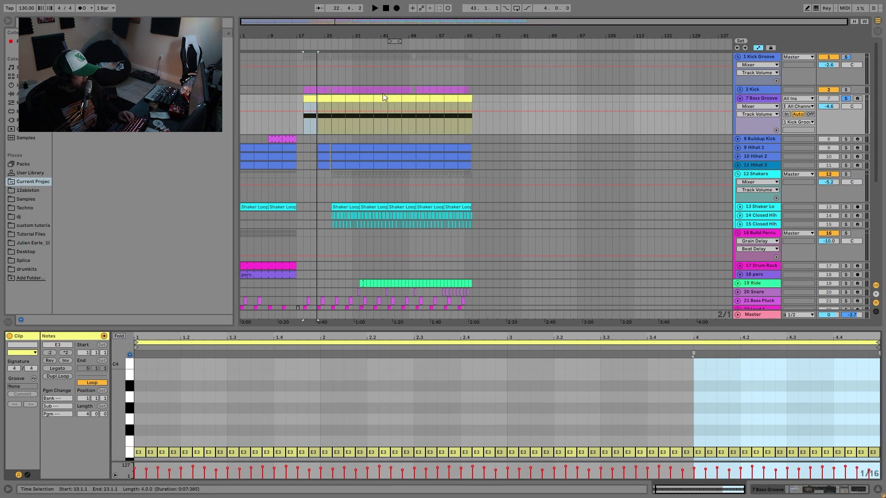
key("space")
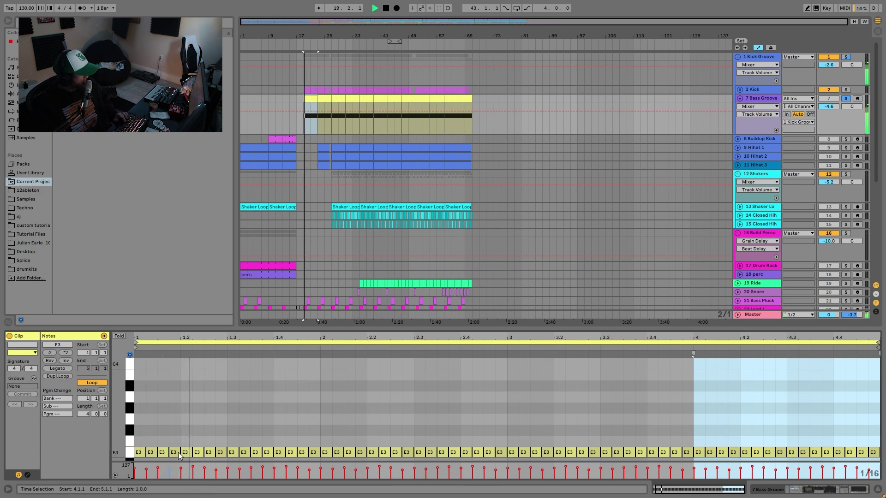
left_click(171, 470)
key("space")
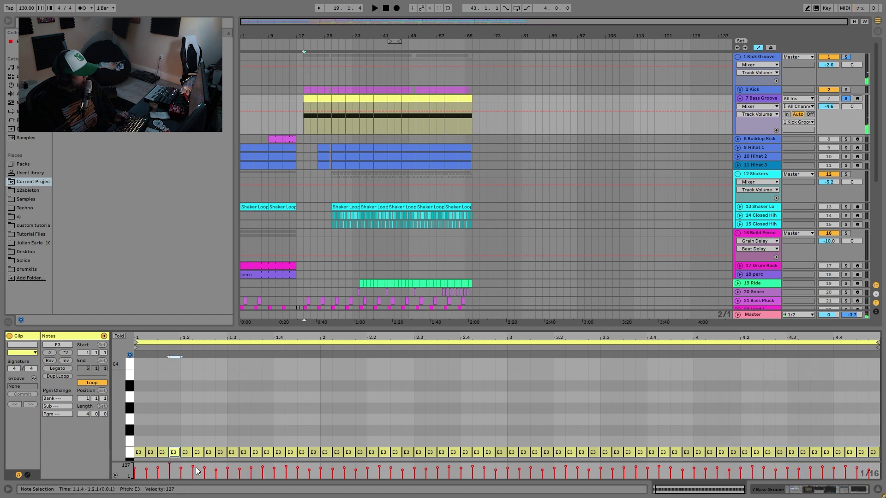
left_click_drag(193, 470, 216, 462)
key("space")
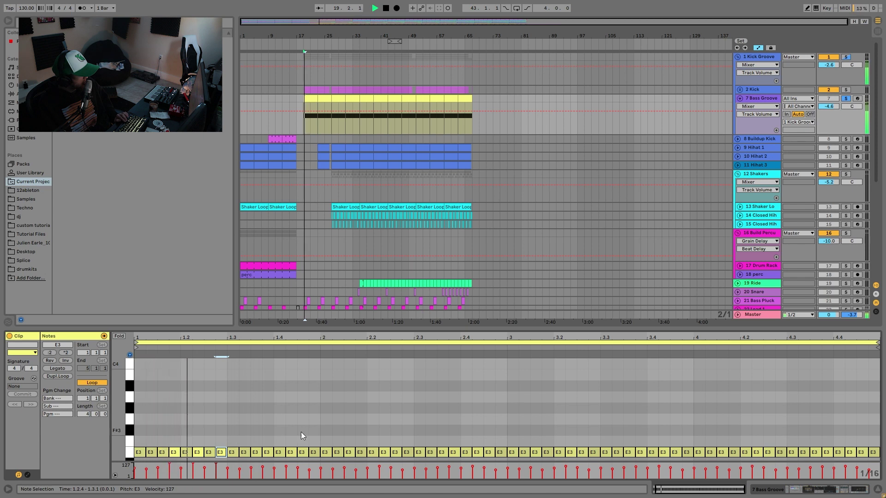
left_click_drag(316, 438, 123, 468)
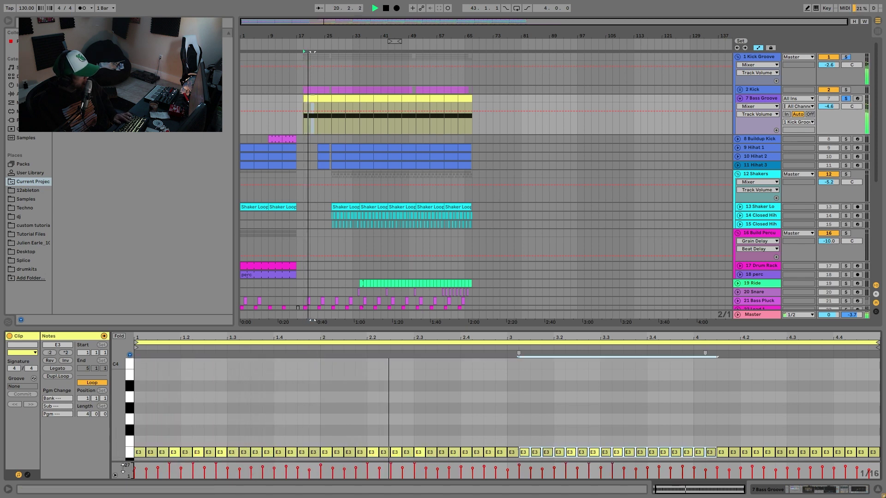
key("ctrl+d")
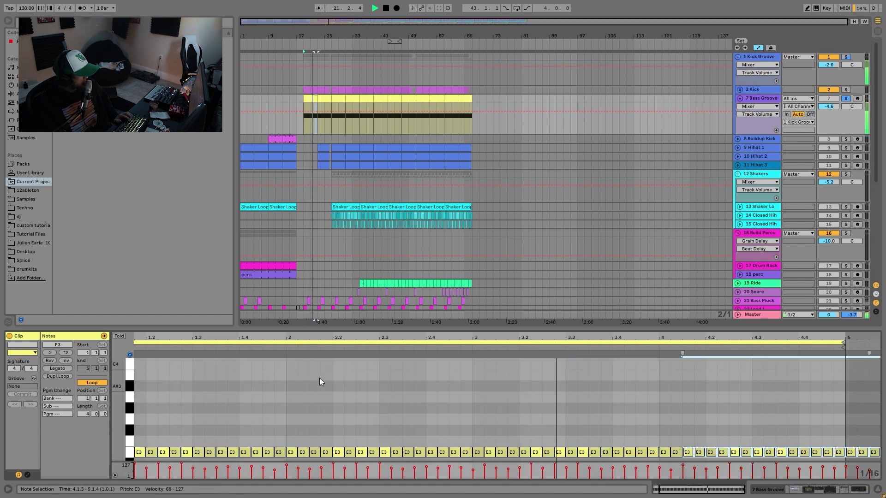
key("space")
Reselect the first Bass Groove clip at bar 19 and show the track's devices
left_click(325, 100)
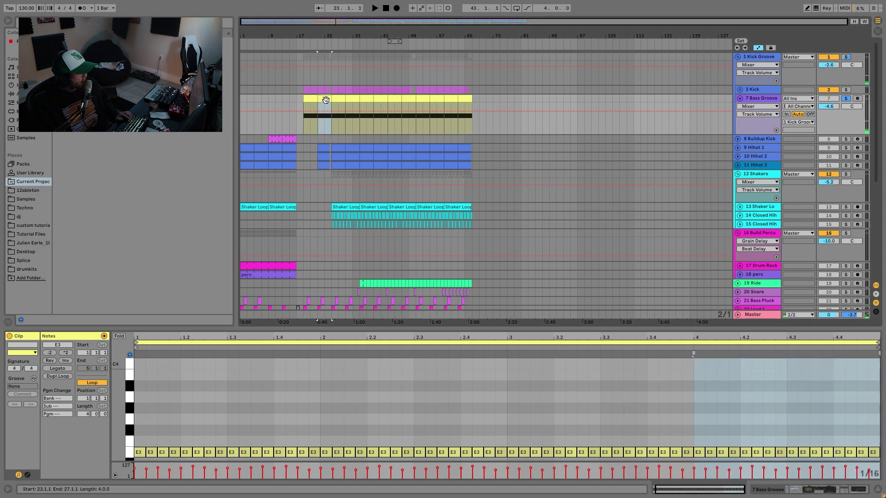
left_click(316, 104)
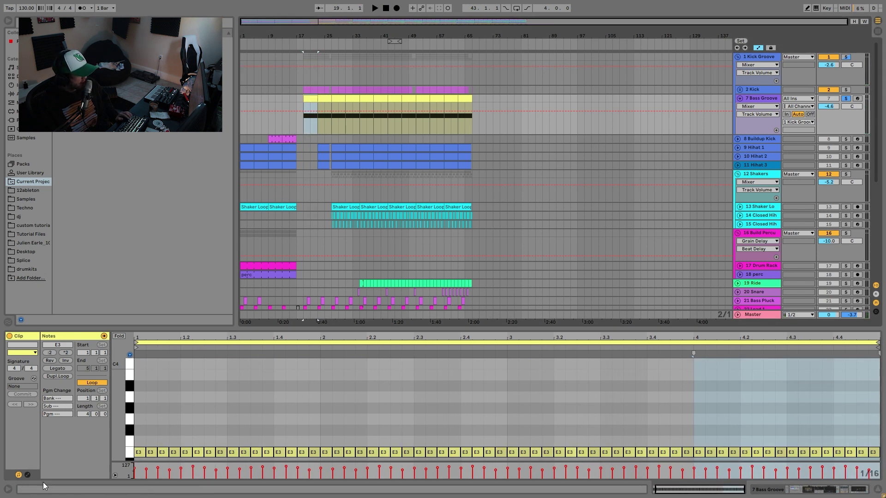
left_click(773, 99)
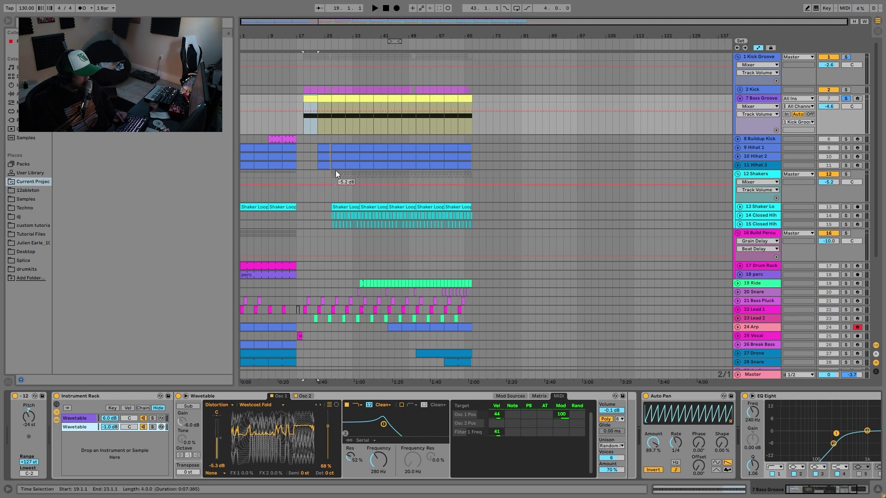
Reopen the Bass Groove clip's notes and play from bar 19, first the bass alone and then with the kicks
double_click(315, 103)
key("space")
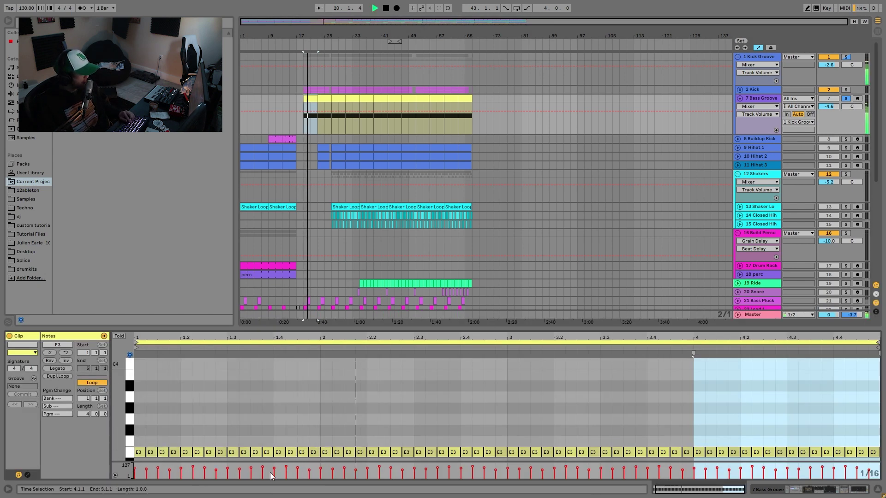
key("space")
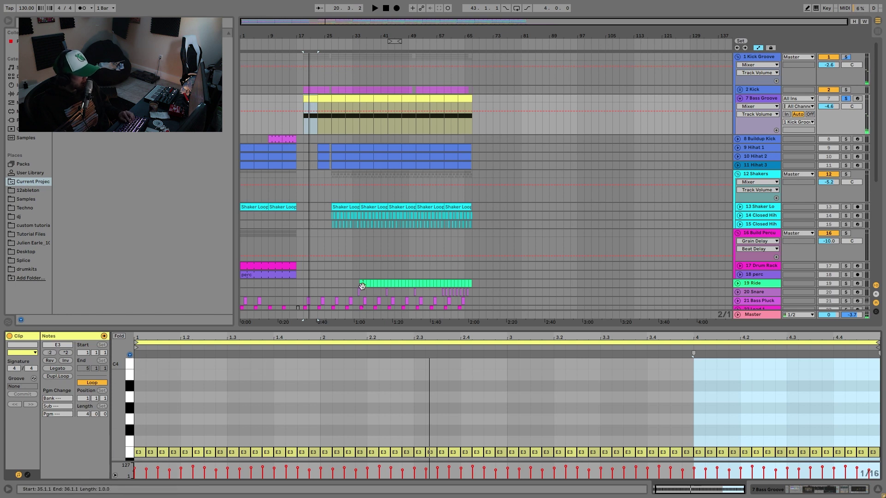
key("space")
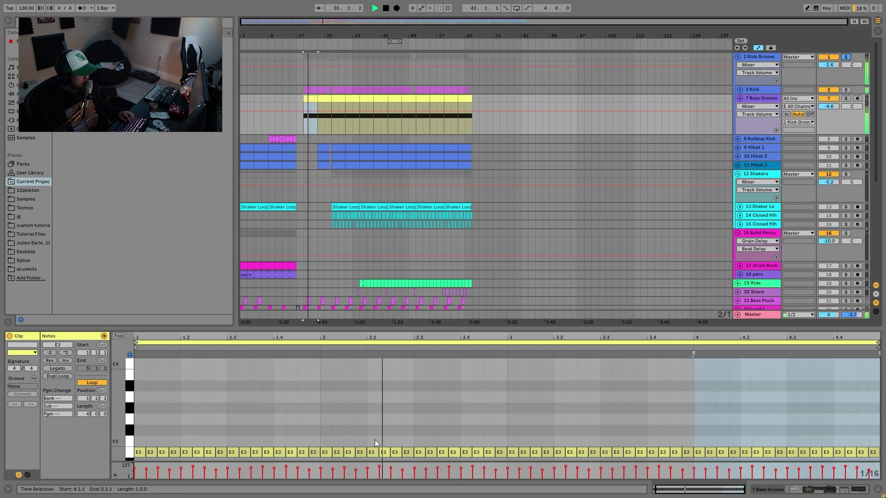
Solo the first Wavetable chain of the Bass Groove rack, play it, and examine its Osc 2 and modulation matrix
left_click(768, 99)
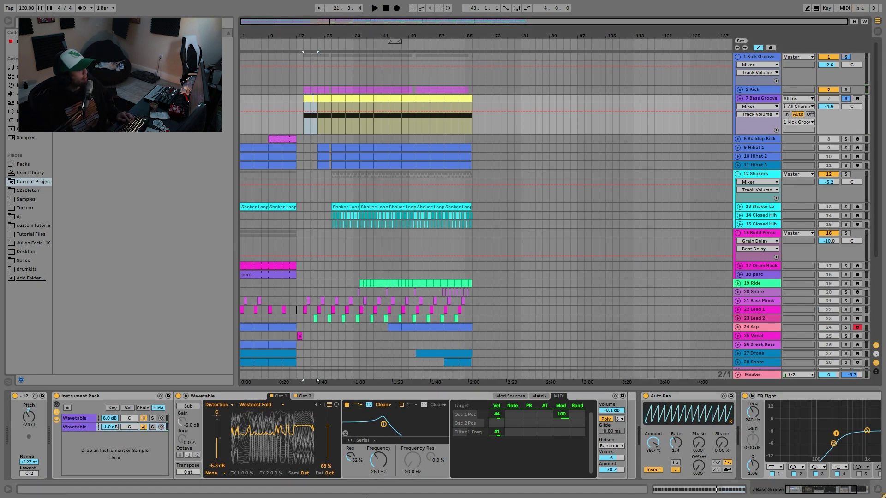
left_click(152, 418)
key("space")
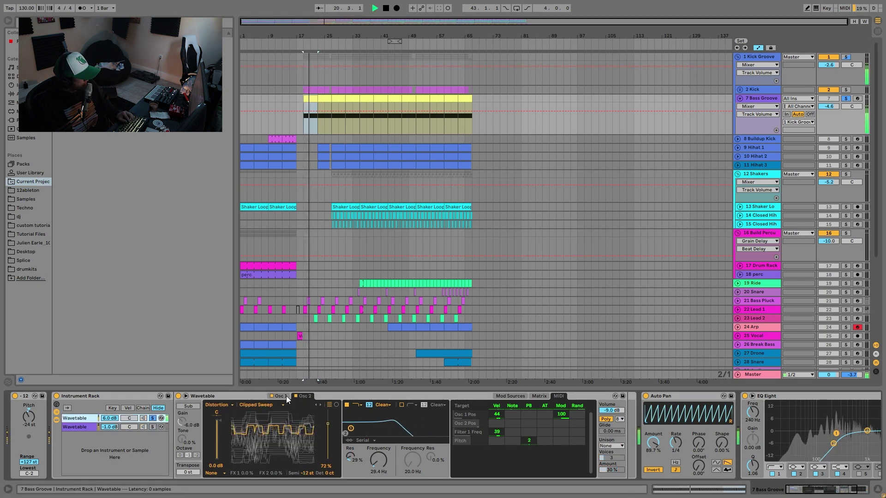
left_click(304, 396)
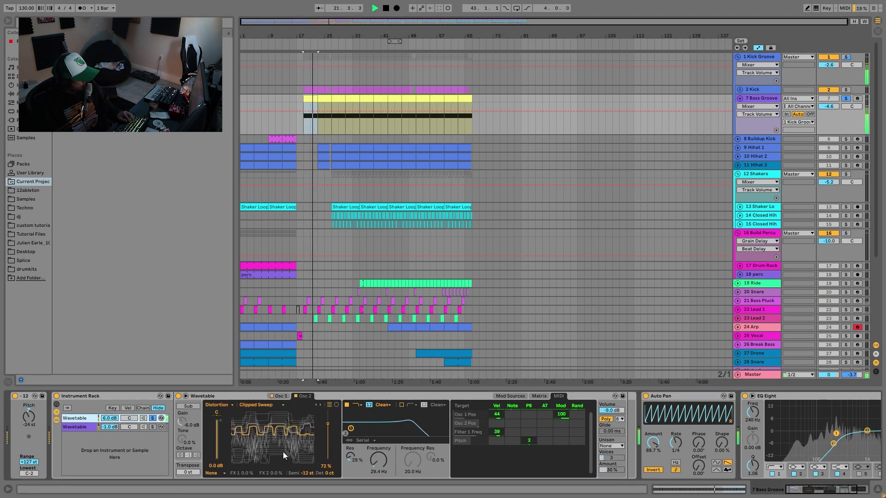
left_click(538, 396)
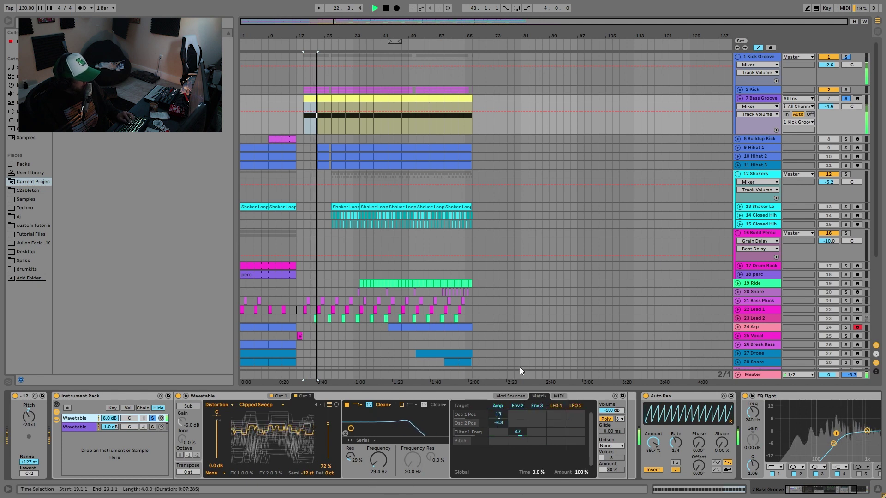
left_click_drag(498, 432, 502, 412)
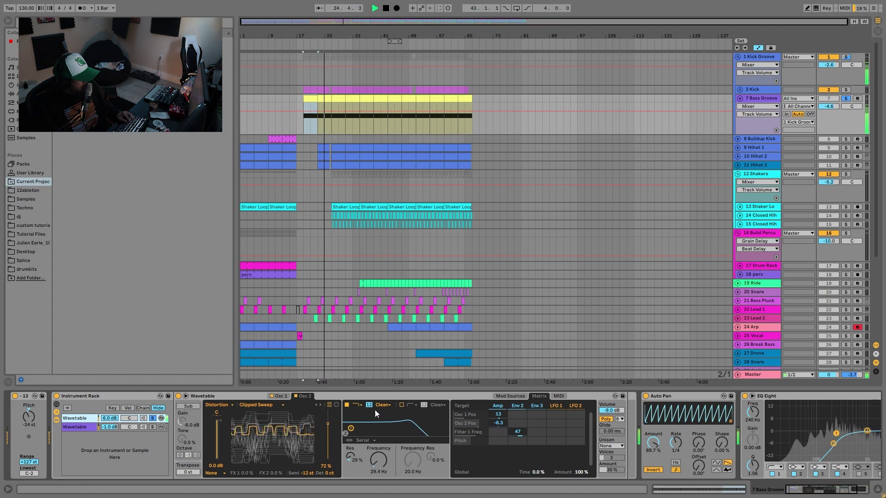
Switch the solo to the second Wavetable chain, play it while examining its modulation matrix, and unsolo the chain
left_click(153, 427)
key("space")
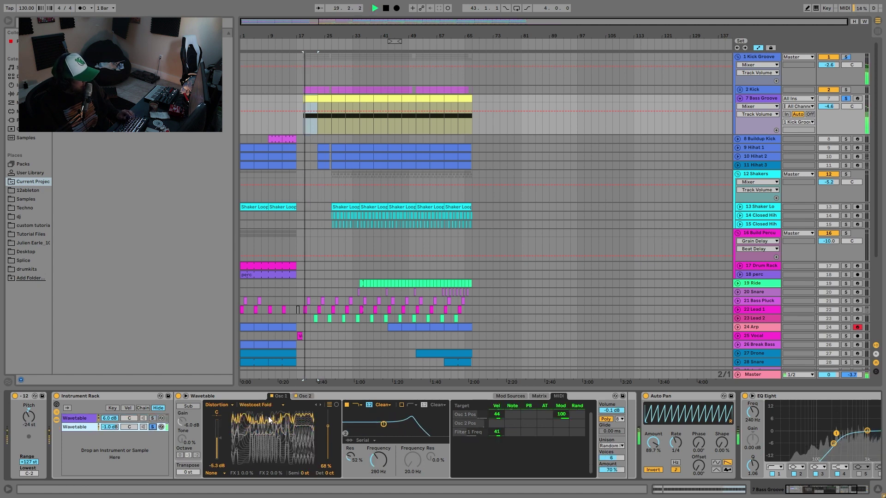
left_click(518, 396)
left_click(538, 395)
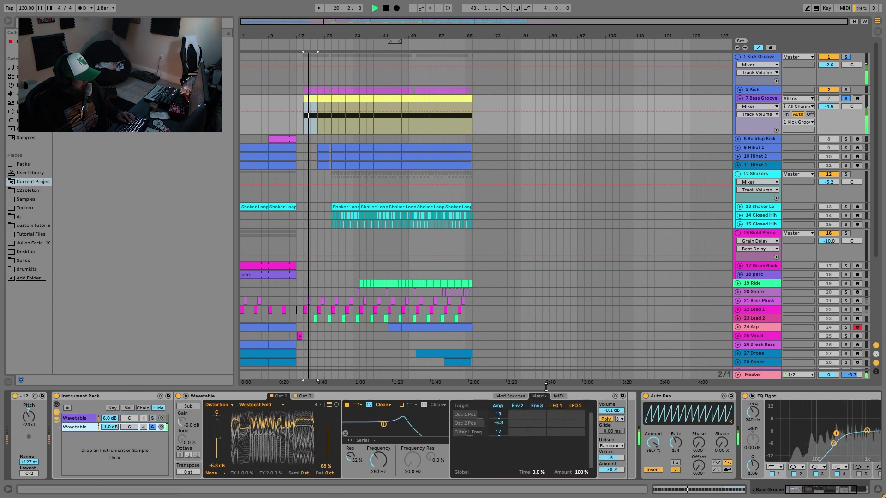
key("space")
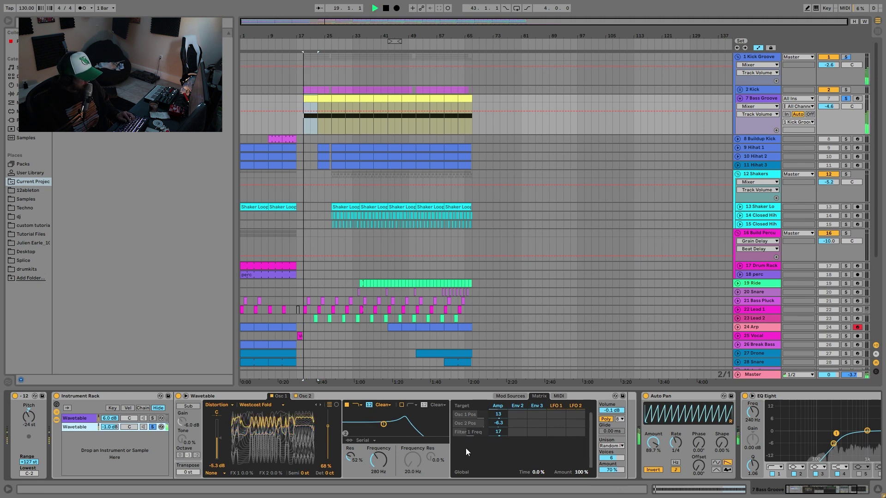
left_click(153, 427)
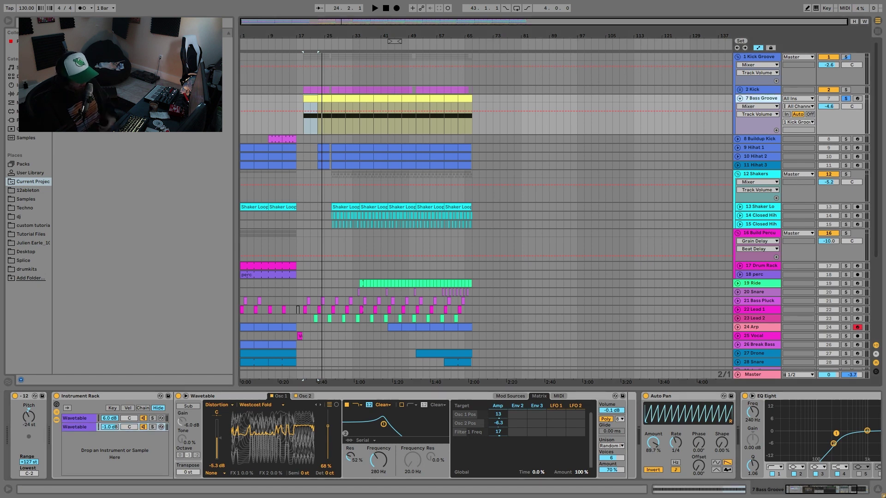
Play the Bass Groove from bar 19 and toggle its EQ Eight to compare the sound with and without it
left_click(766, 423)
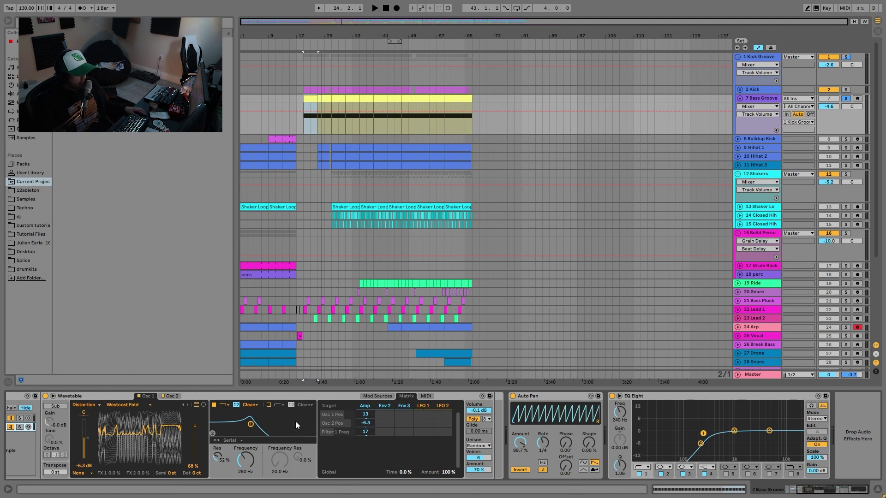
left_click(846, 89)
key("space")
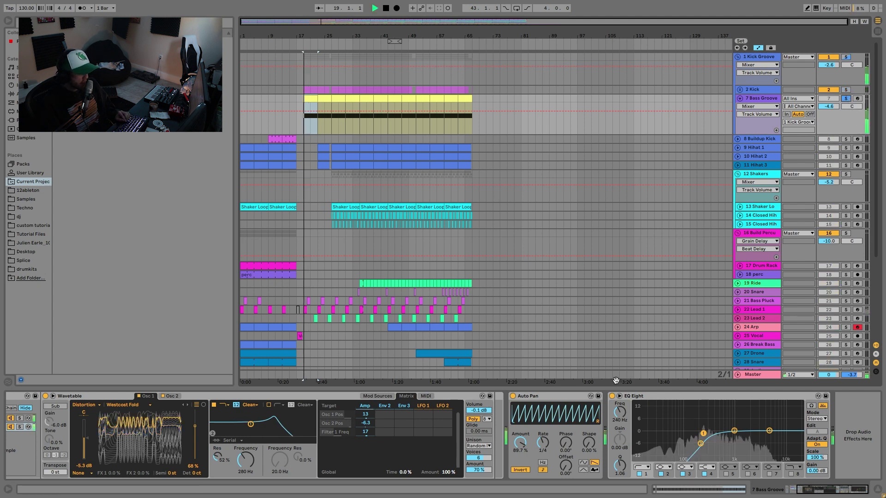
left_click(612, 395)
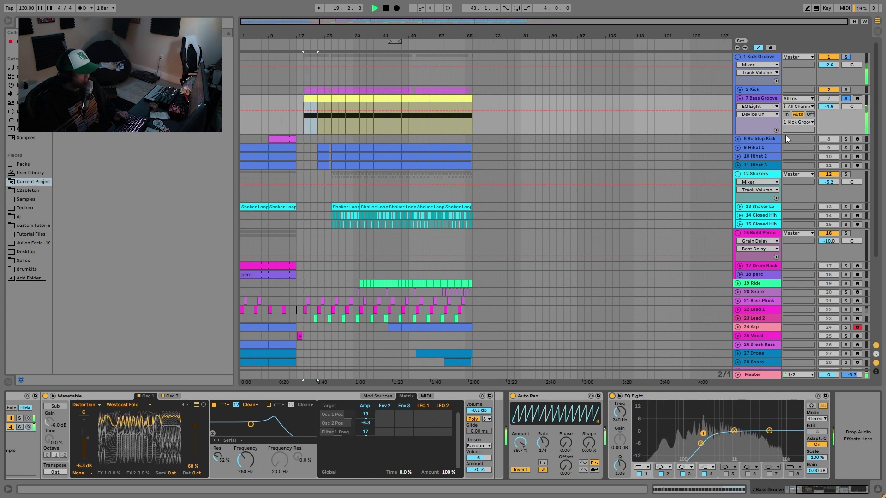
Unfold the Buildup Kick track, solo it, and play it from bar 9
left_click(737, 139)
left_click(846, 141)
key("space")
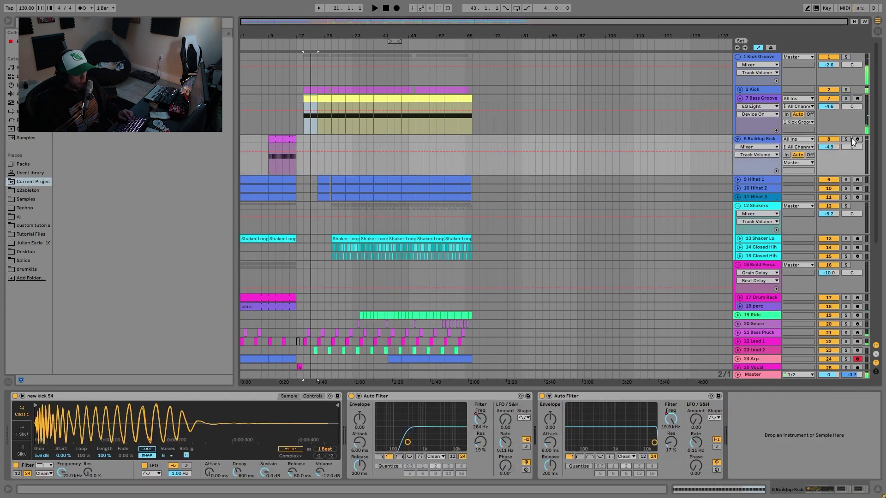
left_click(846, 139)
left_click(272, 138)
key("space")
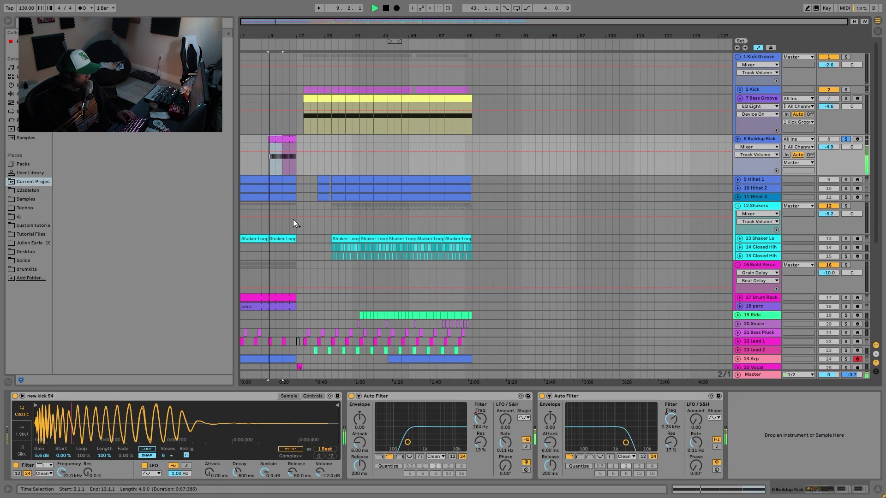
Display the frequency automation of the Buildup Kick's second Auto Filter, play it from bar 13, and unsolo the track
key("space")
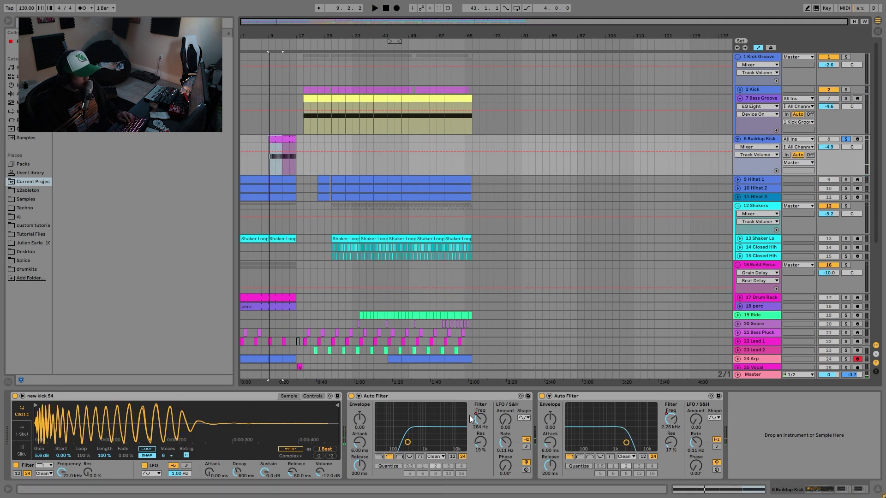
left_click(477, 424)
left_click(663, 422)
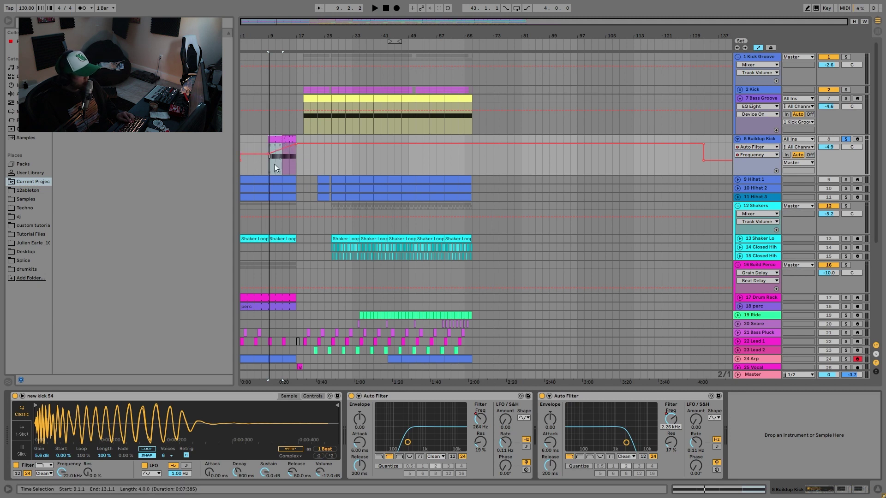
left_click(286, 165)
key("space")
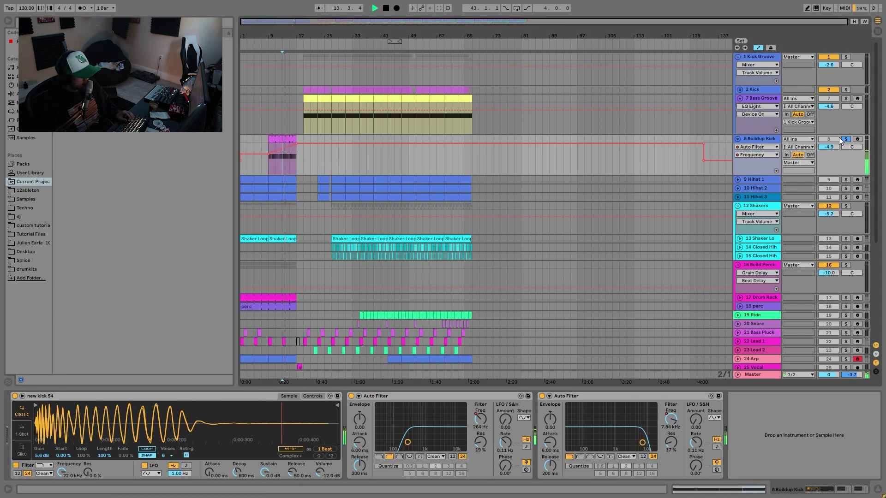
key("space")
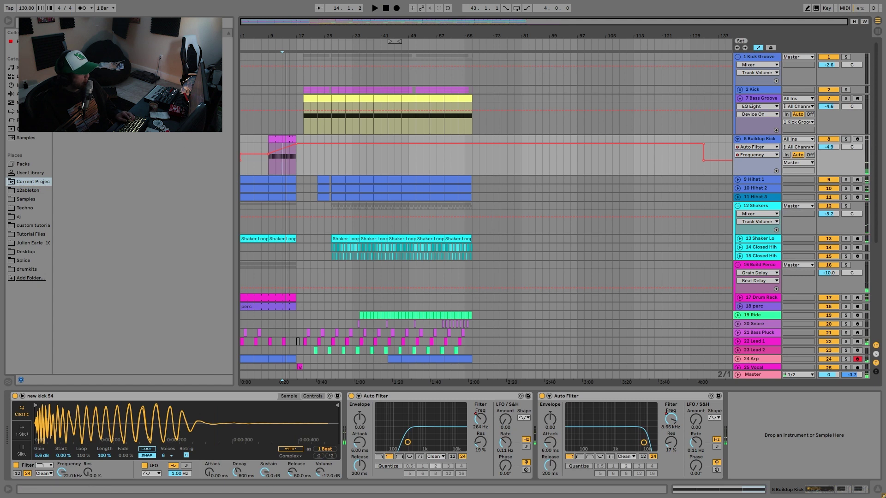
Play the full mix from bar 9 and raise the Buildup Kick's track volume to -2.3 dB
left_click_drag(275, 148, 272, 142)
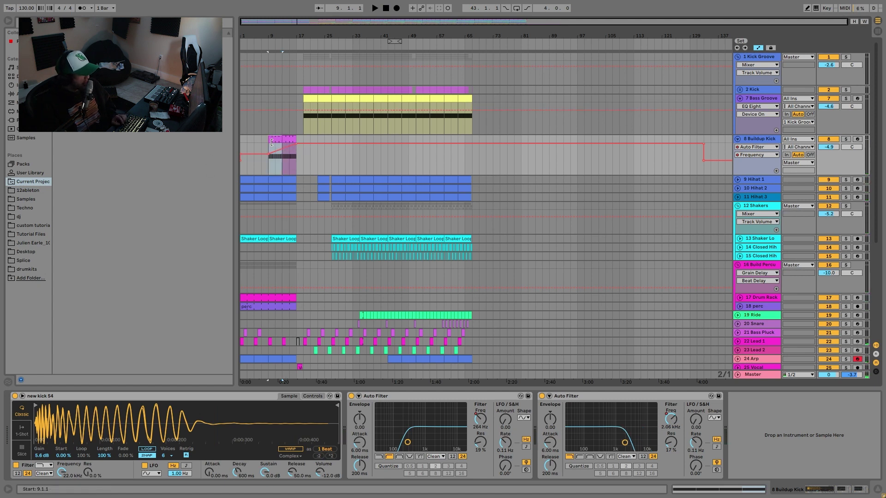
key("space")
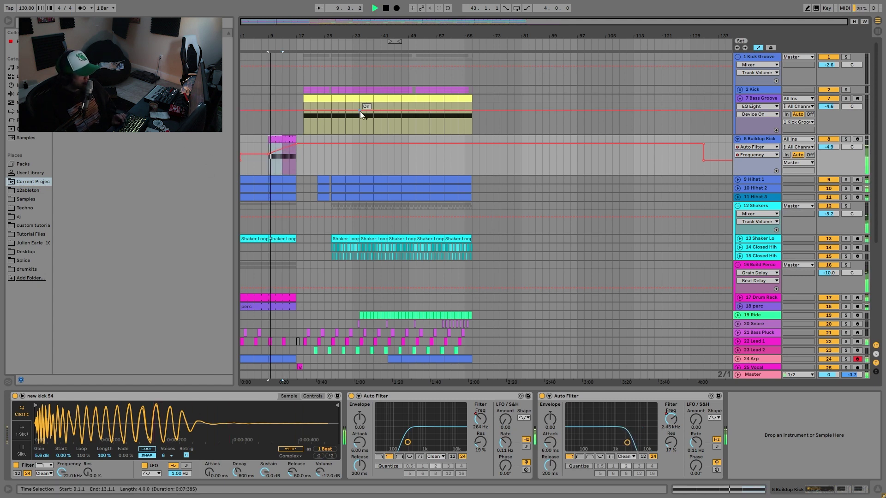
key("space")
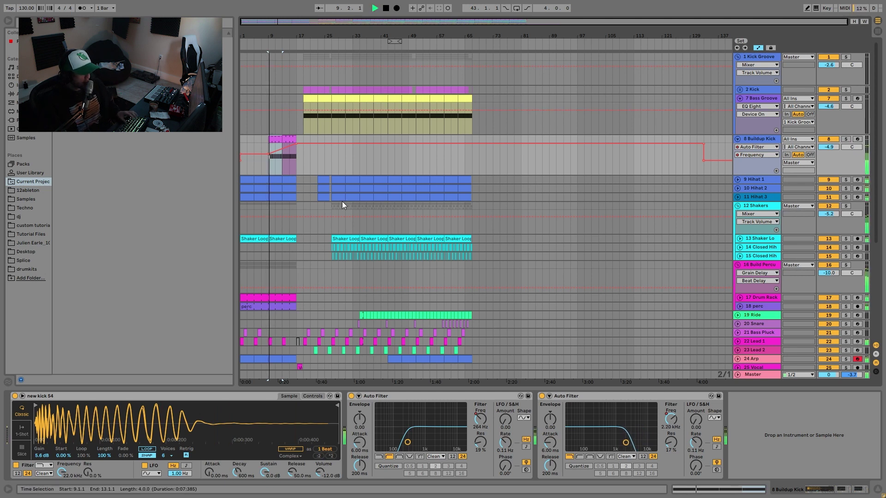
left_click_drag(831, 148, 832, 146)
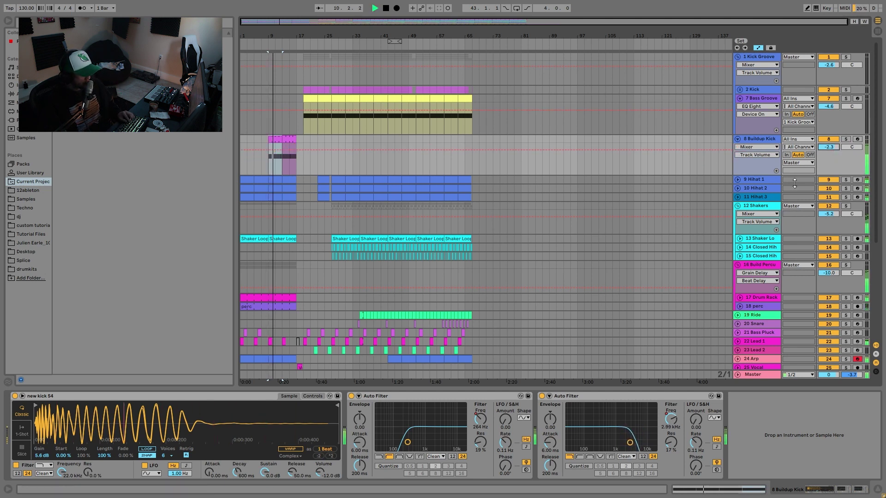
key("space")
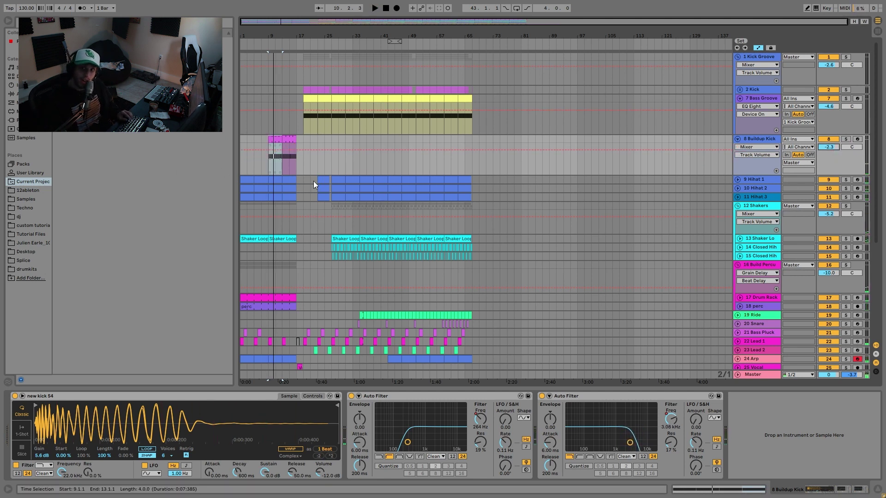
Solo the three hihat tracks, play them from bar 27, and narrow the solo to Hihat 1
scroll(432, 161, "down", 2)
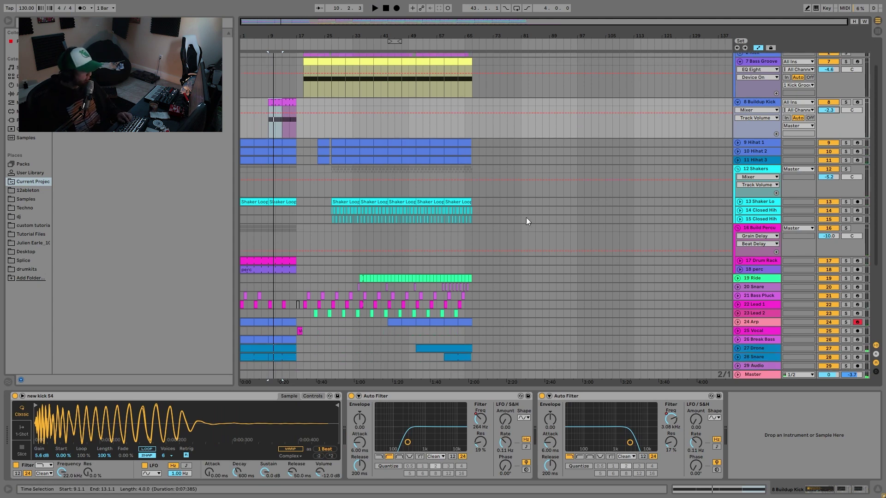
left_click(847, 143)
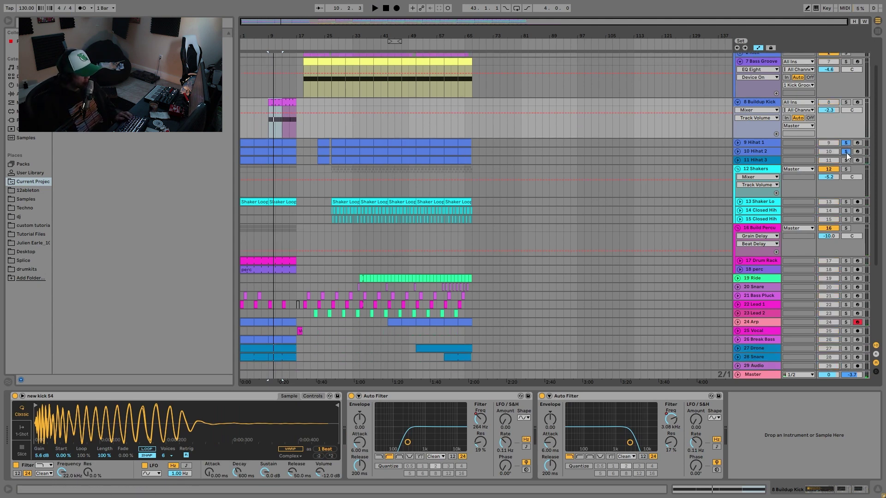
left_click(333, 143)
key("space")
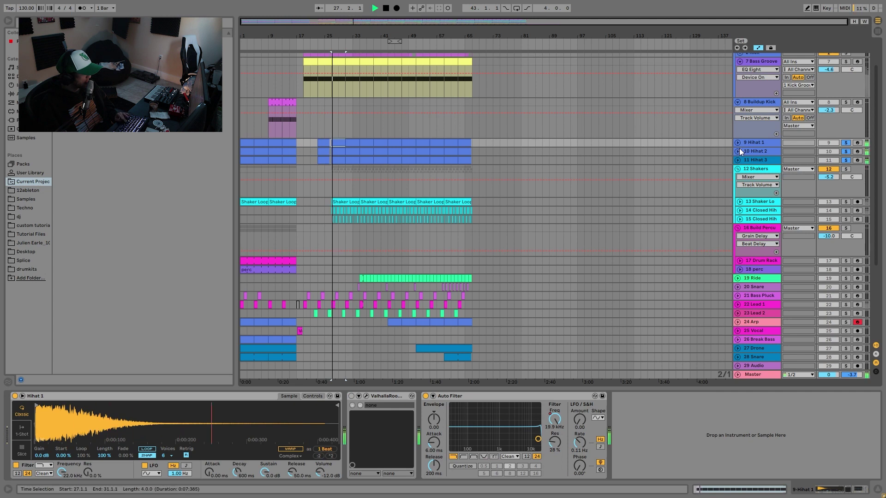
left_click(845, 151)
left_click(846, 160)
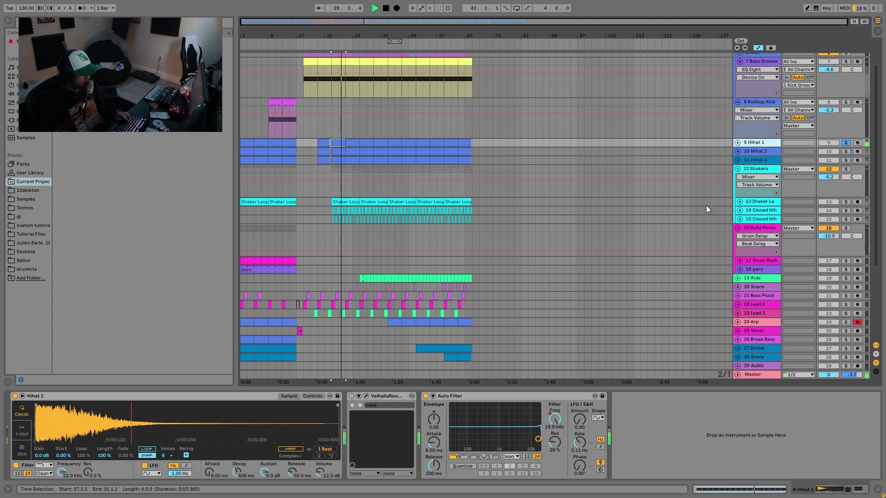
Audition Hihat 2 and Hihat 3 in solo one after the other, opening each track's sampler
left_click(846, 151)
left_click(764, 152)
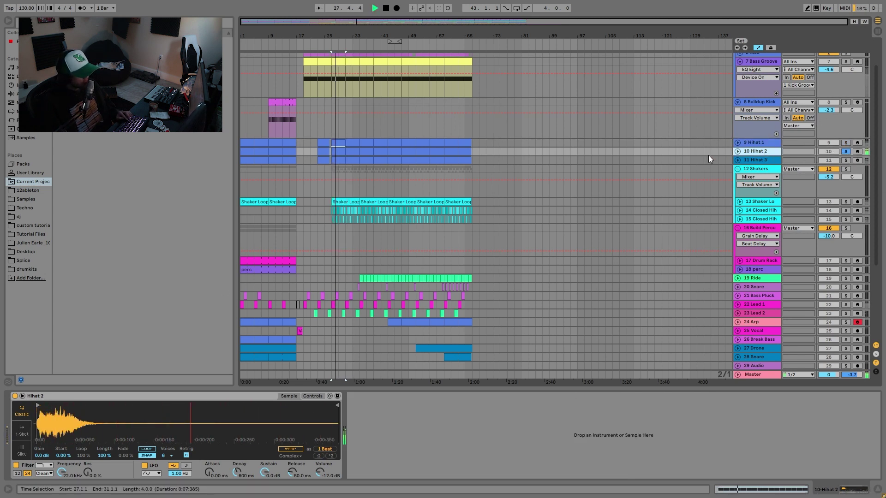
left_click(846, 160)
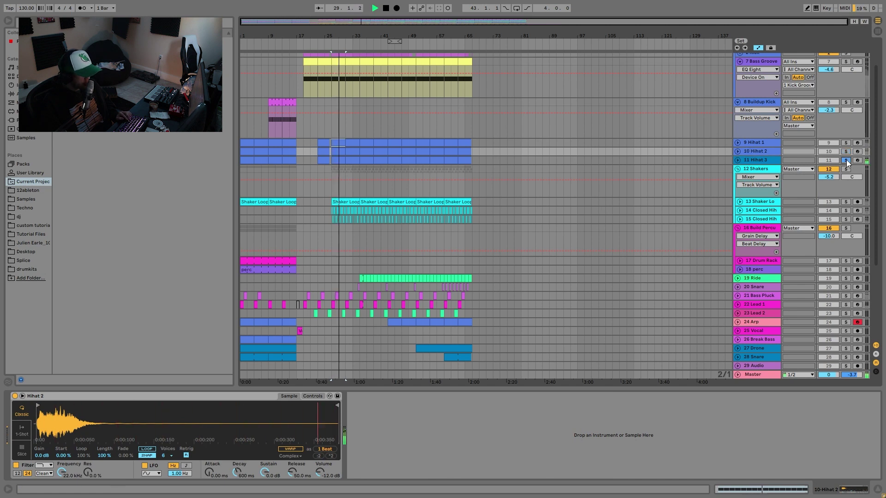
left_click(765, 160)
key("space")
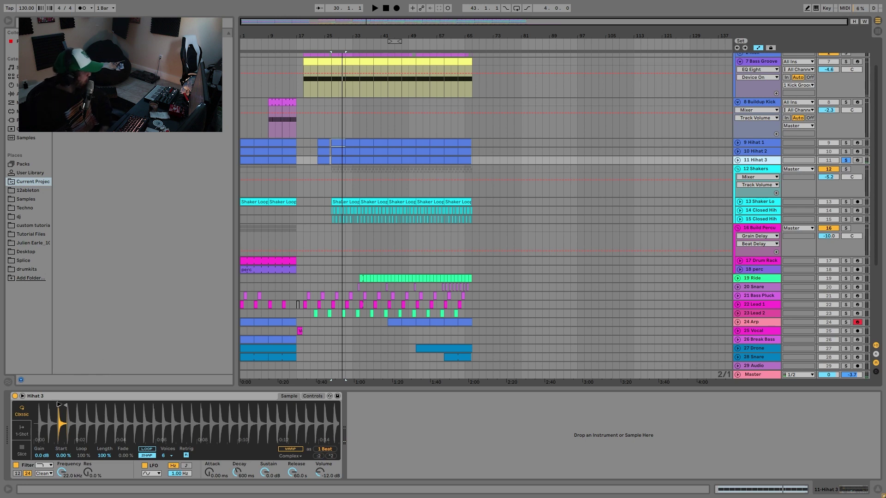
Zoom in on the Hihat 3 sample waveform, play it, and add Hihat 2 and Hihat 1 to the solo
left_click_drag(53, 424, 55, 452)
key("space")
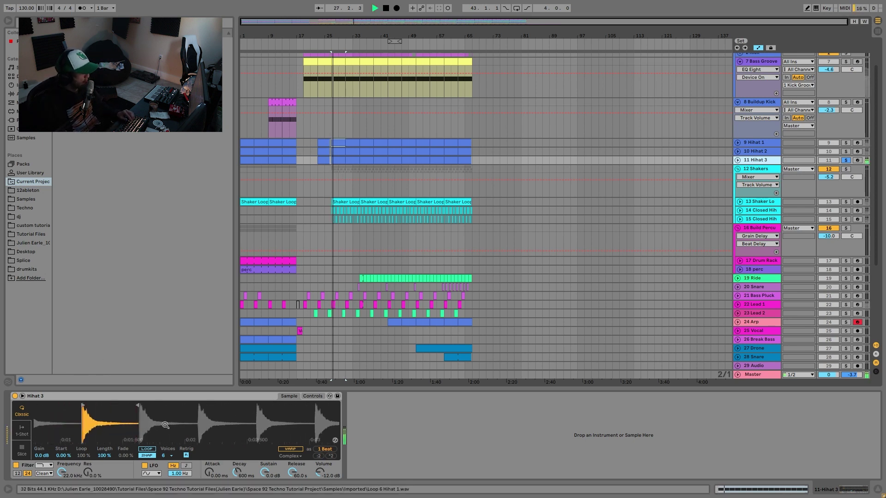
left_click(846, 151)
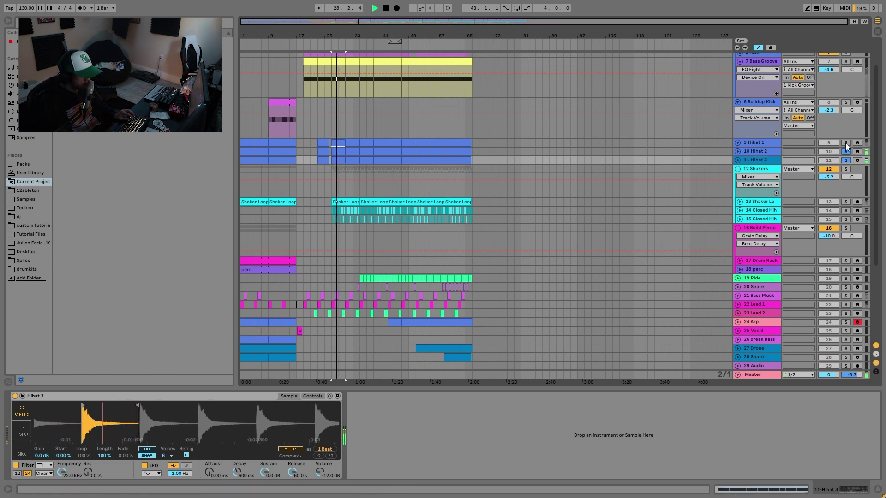
left_click(846, 143)
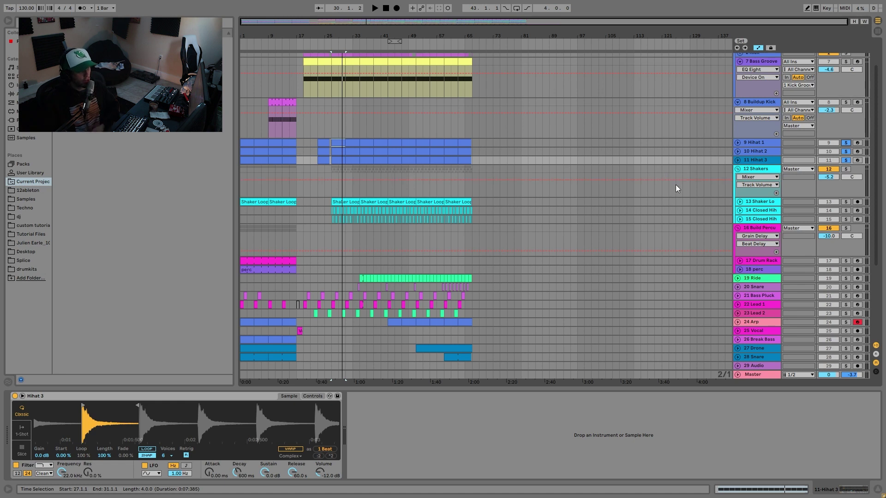
Play the hihats from bar 27, comparing Hihat 1, 2 and 3 individually in solo, and clear the solo
key("space")
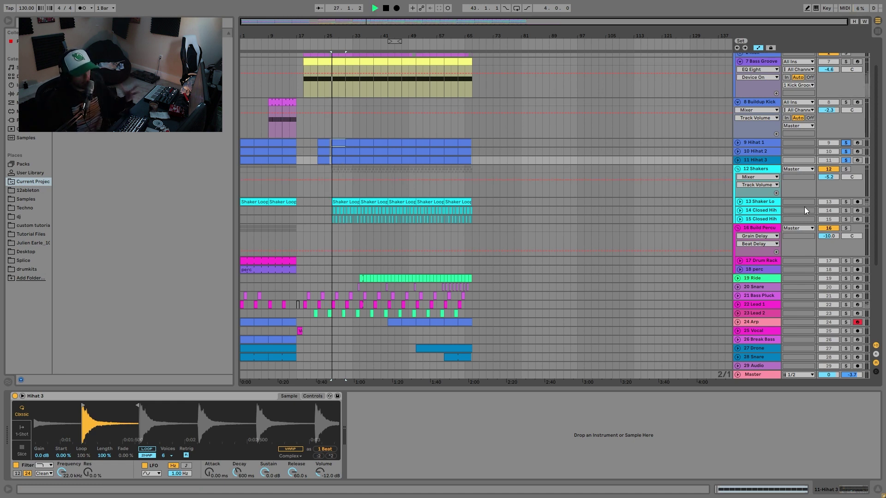
left_click(845, 152)
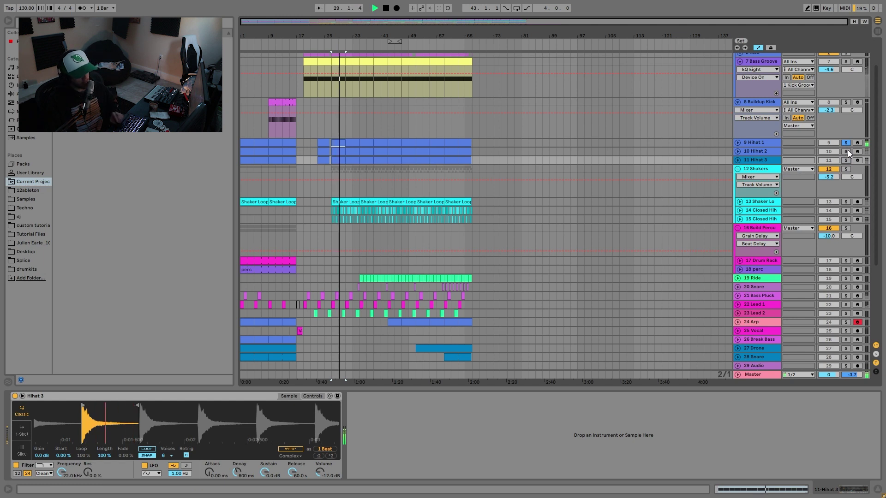
left_click(845, 151)
left_click(762, 152)
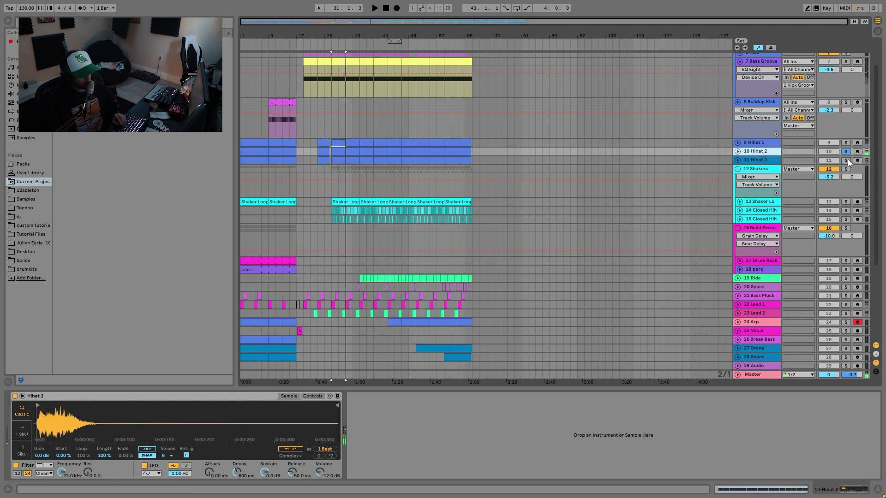
left_click(847, 160)
left_click(762, 160)
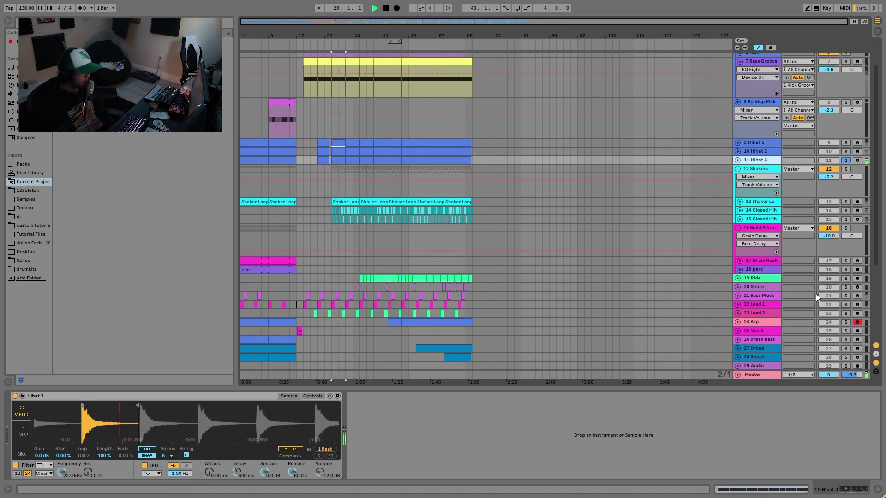
left_click(845, 160)
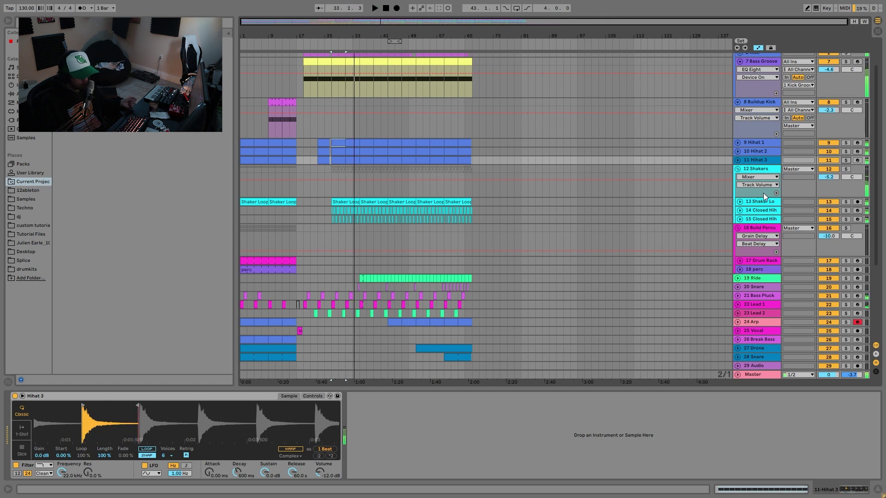
Stop playback and display the Auto Filter frequency automation on the unfolded Hihat 1 track, selecting its first clip at bar 1
key("space")
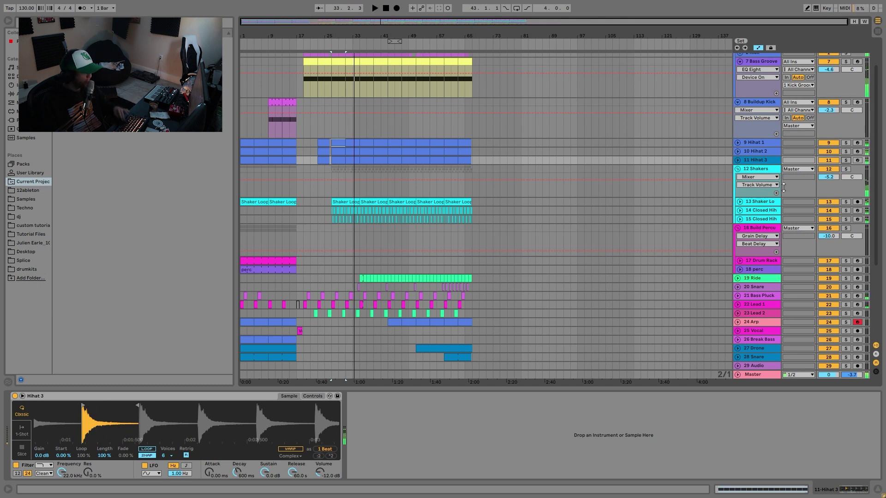
left_click(755, 142)
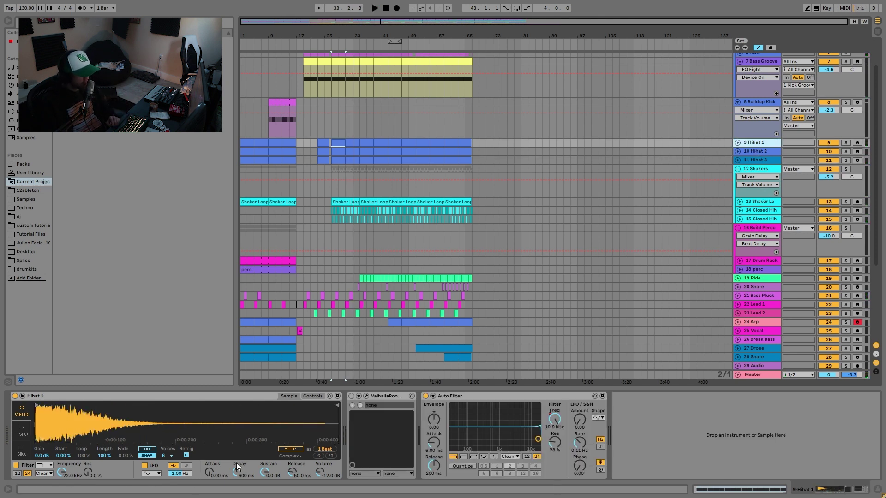
right_click(569, 426)
left_click(572, 429)
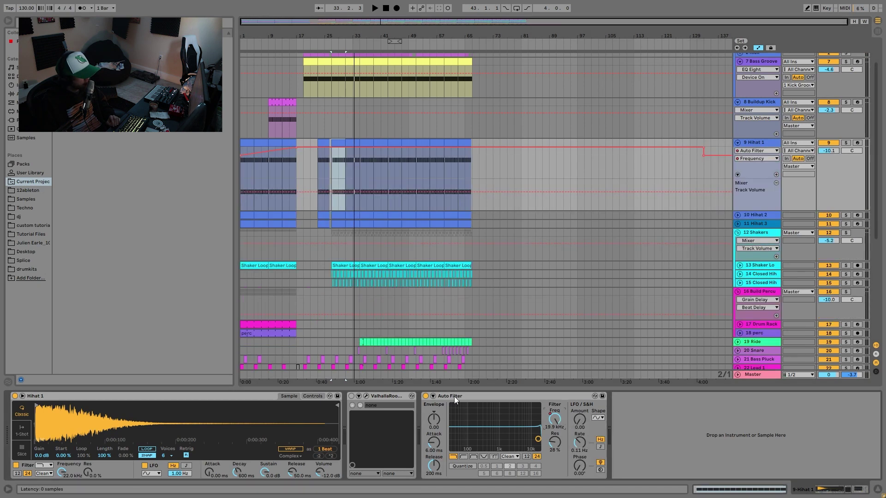
left_click(250, 184)
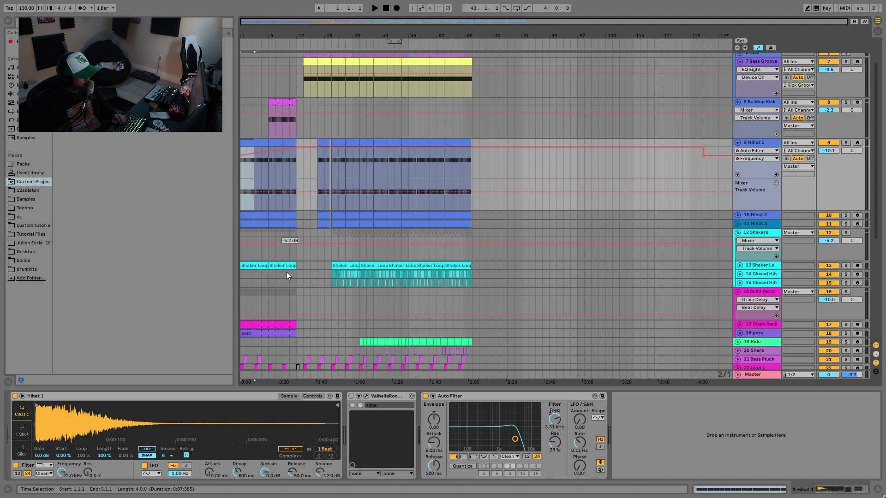
Delete the ValhallaRoom device from Hihat 1, and play the arrangement from bar 1 and from bar 25
left_click(379, 396)
key("Delete")
key("space")
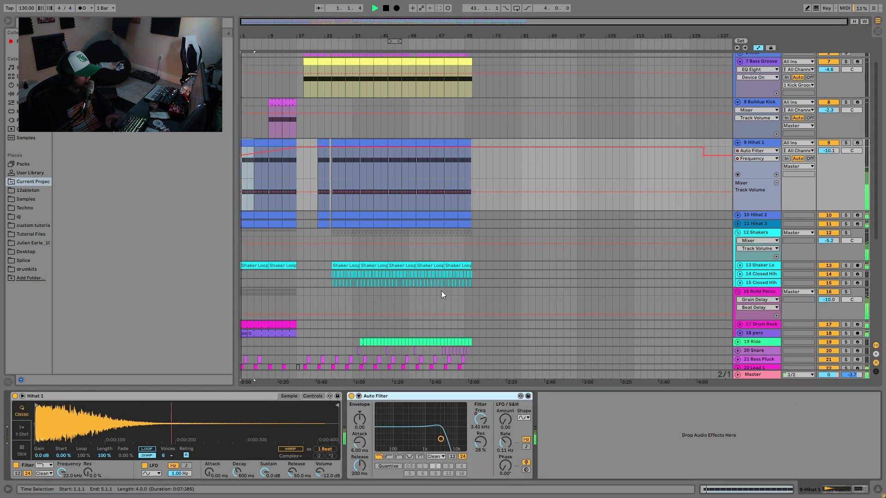
left_click(324, 168)
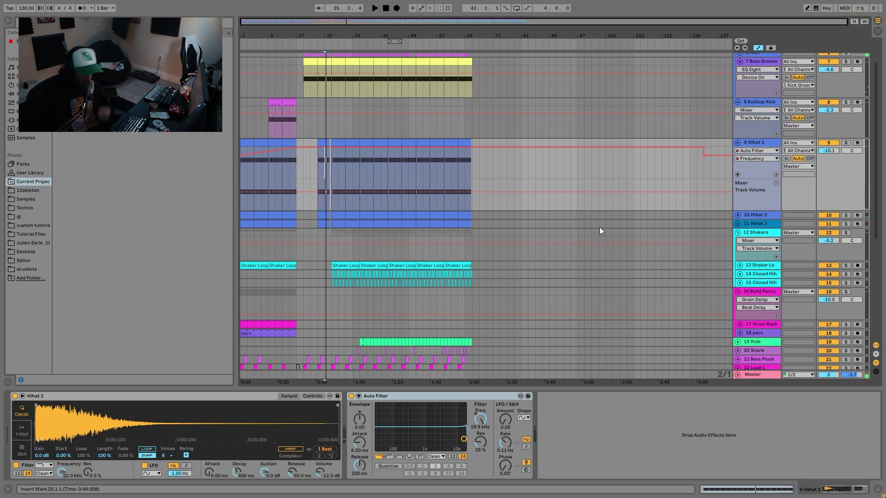
Solo the Shakers group, play it from bar 33, and unfold the Shaker Loop track to view its waveform
left_click(752, 232)
left_click(846, 232)
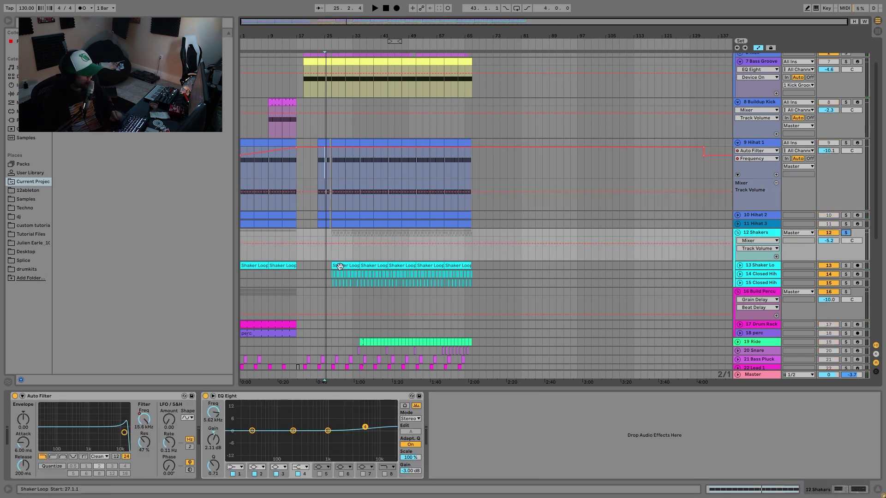
left_click(351, 254)
key("space")
left_click_drag(374, 37, 374, 64)
left_click(760, 265)
left_click(739, 264)
key("space")
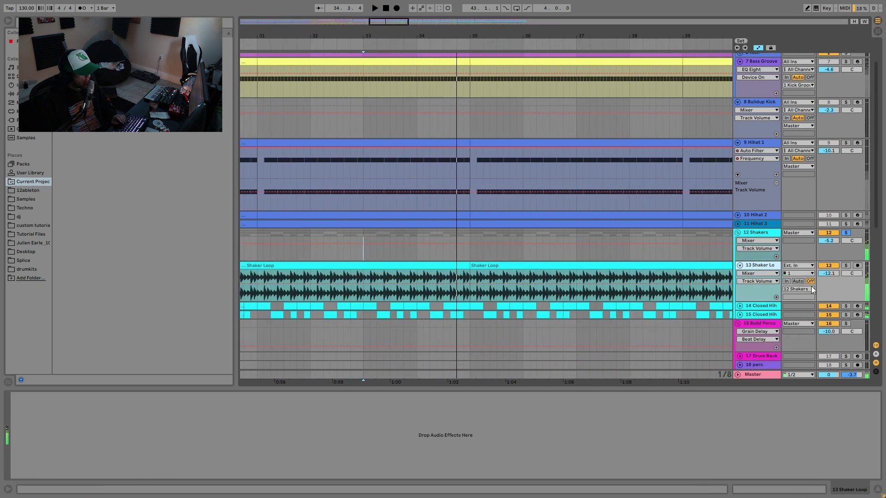
Solo the Shaker Loop track within the Shakers group and play it from bar 33
left_click(846, 266)
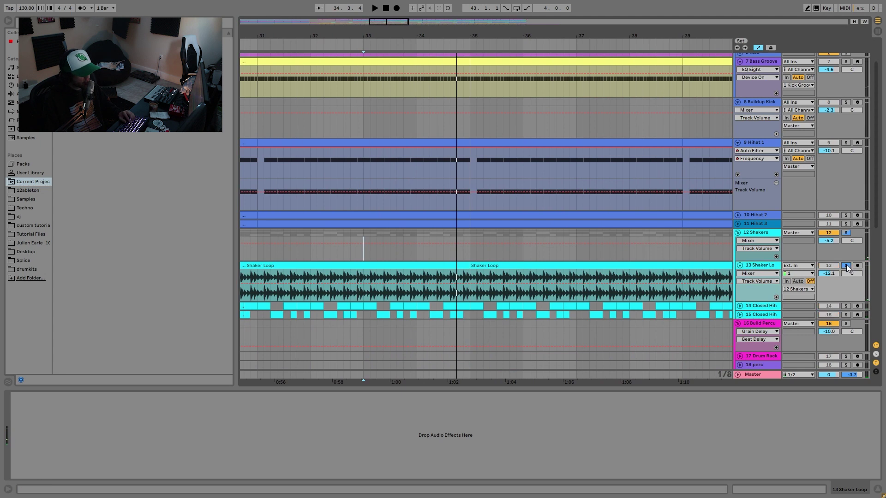
key("space")
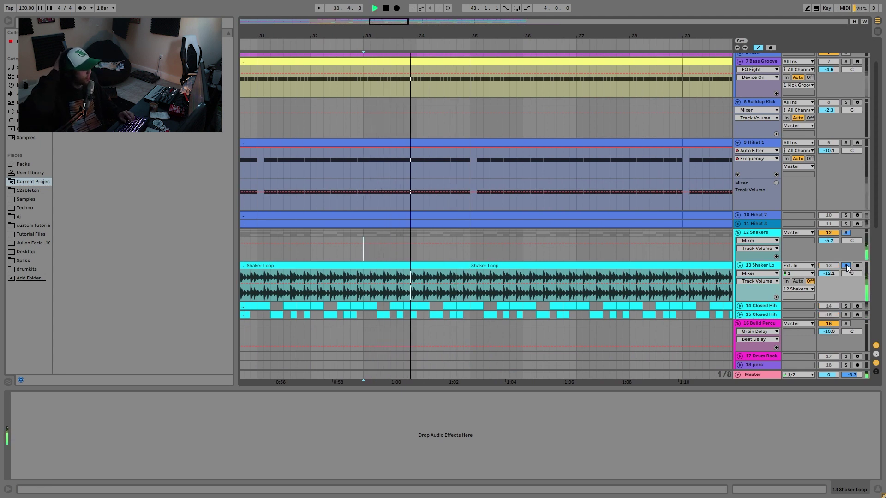
key("space")
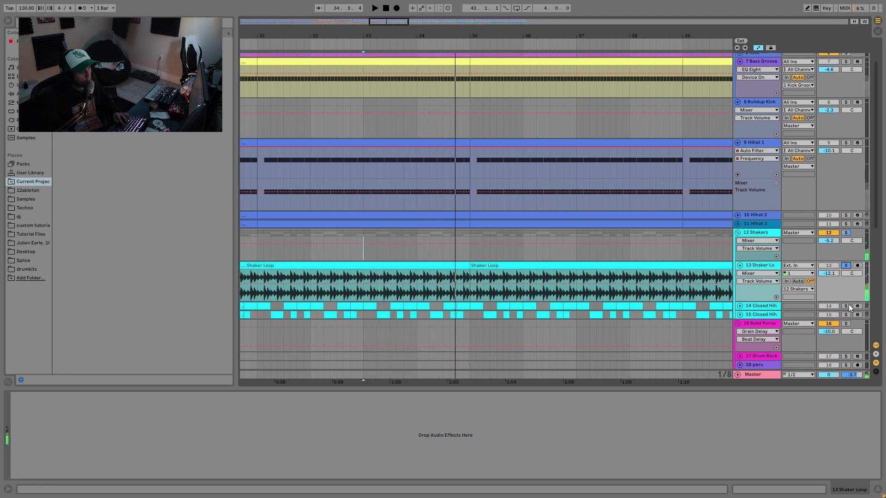
Solo both Closed Hihat tracks in the Shakers group, play them from bar 33, and unfold them to view their clips
key("space")
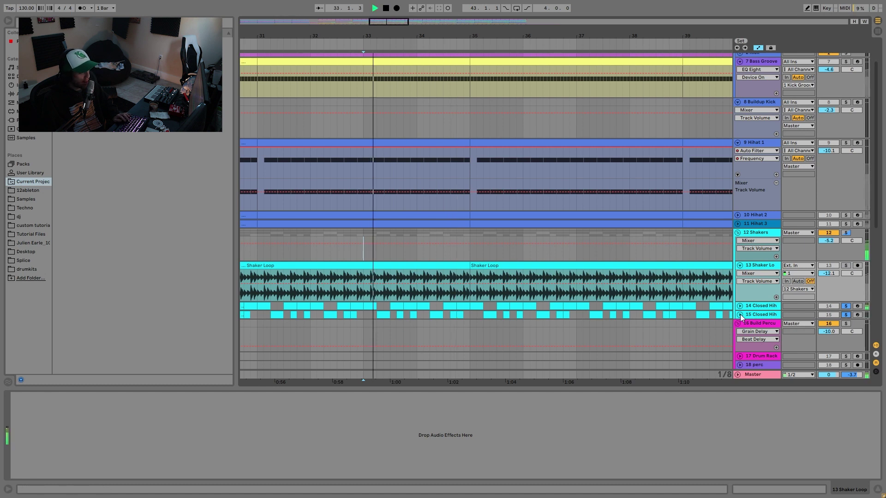
left_click(740, 306)
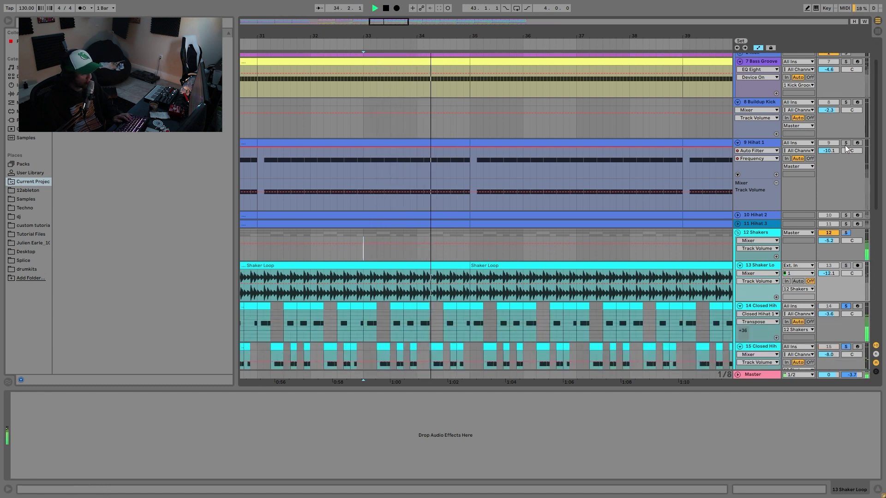
scroll(550, 274, "down", 3)
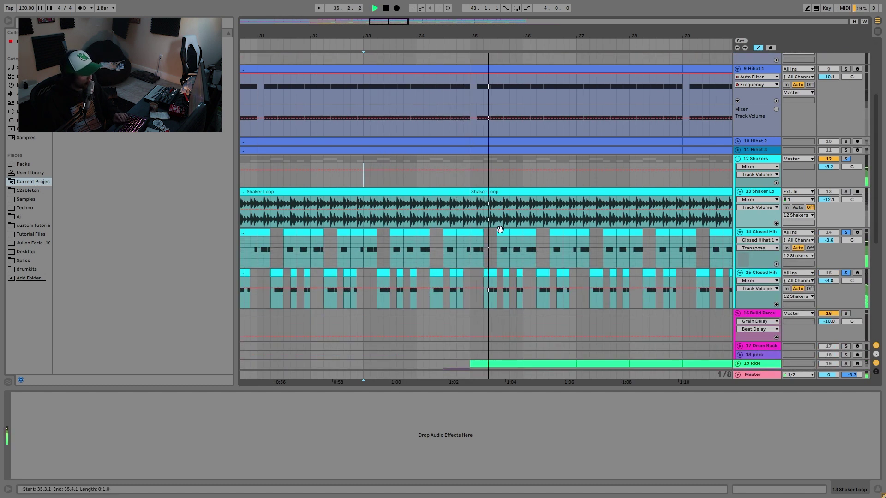
key("space")
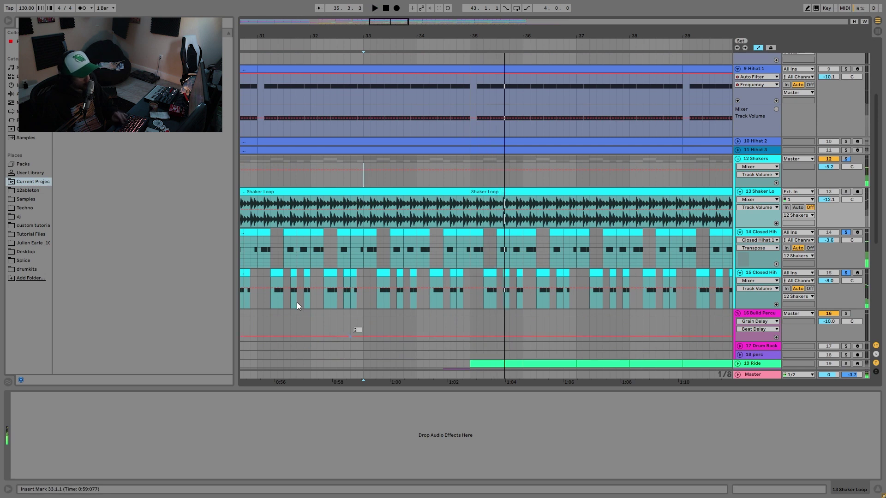
Solo Hihat 2 together with the two Closed Hihat tracks and audition them from bar 33
left_click(846, 143)
key("space")
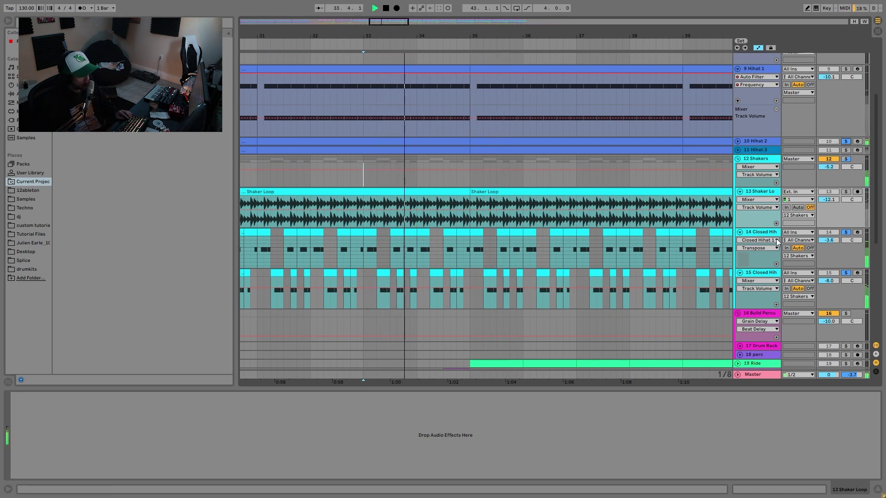
key("space")
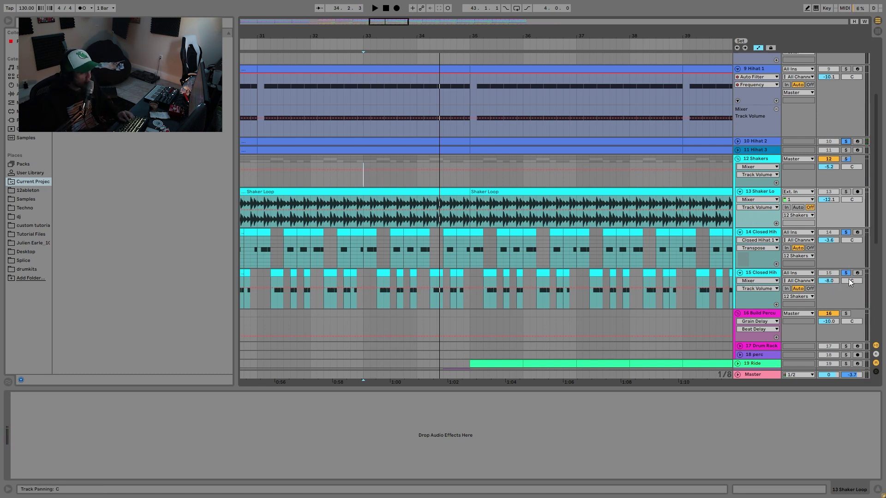
key("space")
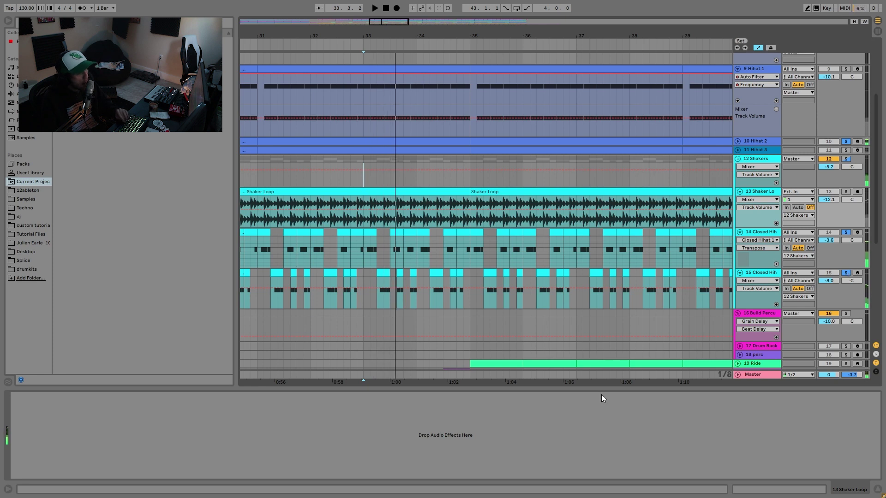
Select the Closed Hihat 1 clip at 33.3 and play the soloed hihats from there
left_click_drag(395, 39, 424, 44)
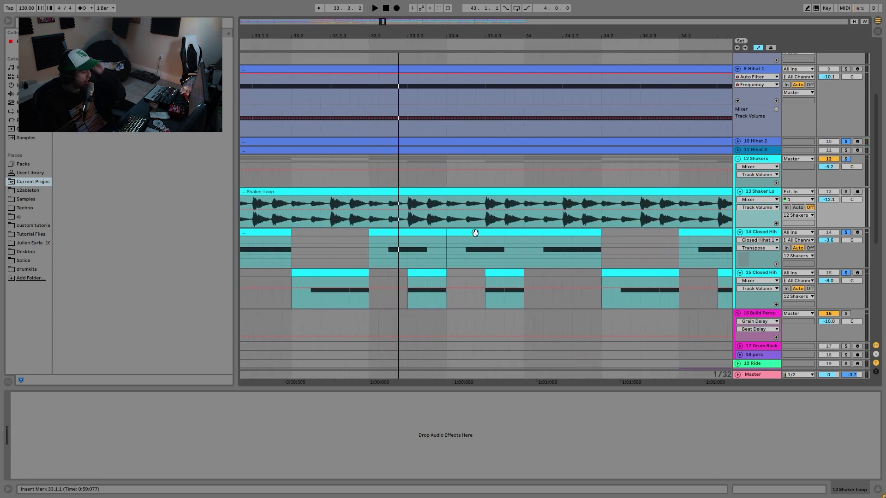
left_click(417, 240)
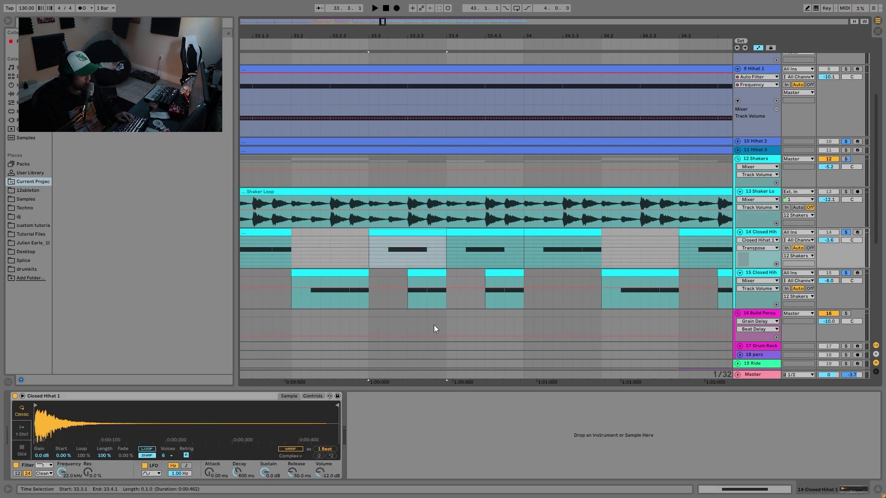
key("space")
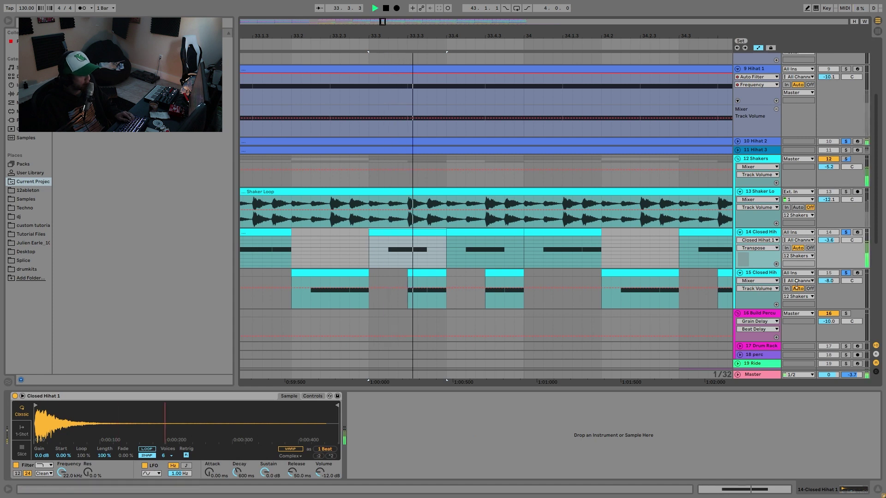
key("space")
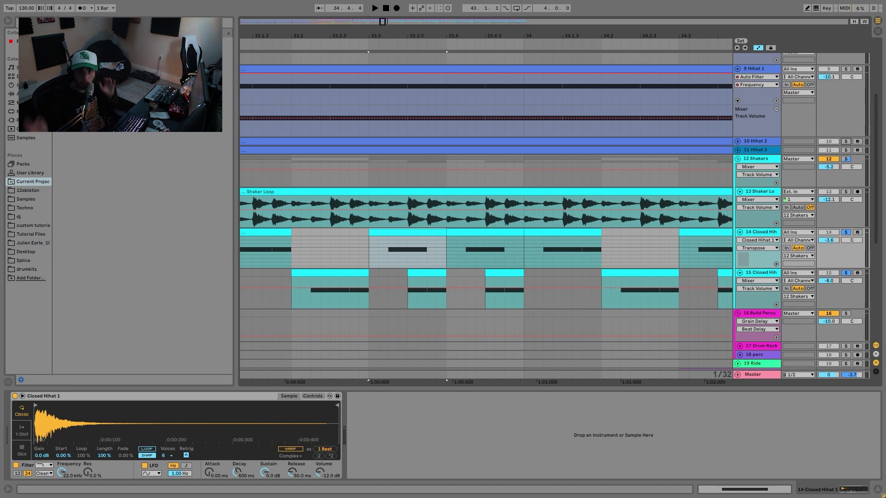
key("space")
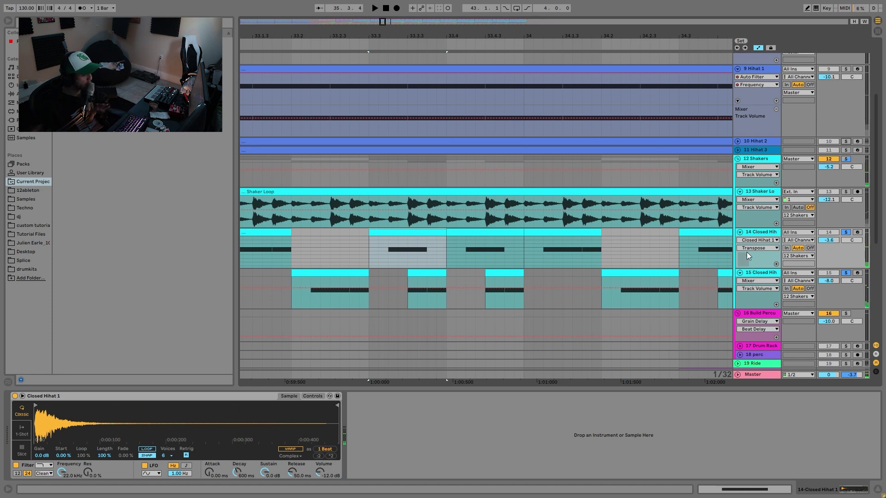
Inspect the samplers on Closed Hihat 2 and Closed Hihat 1, and play both tracks together with the soloed Shaker Loop
left_click(778, 274)
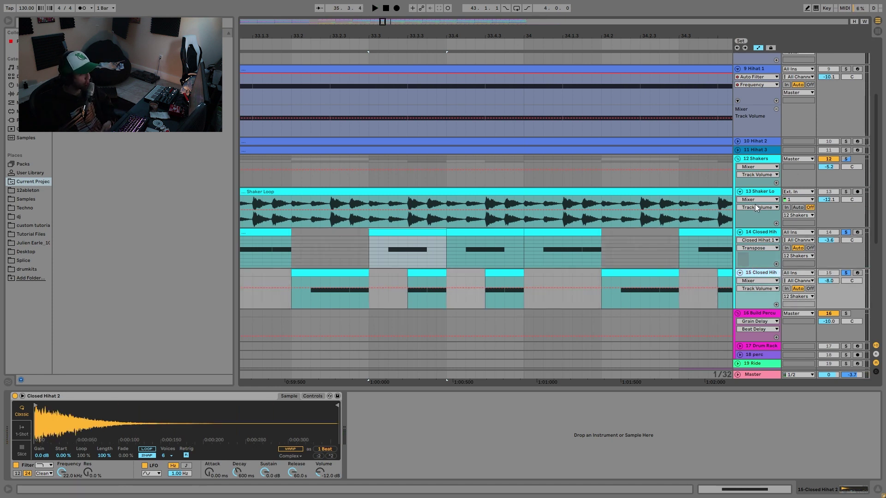
left_click(769, 234)
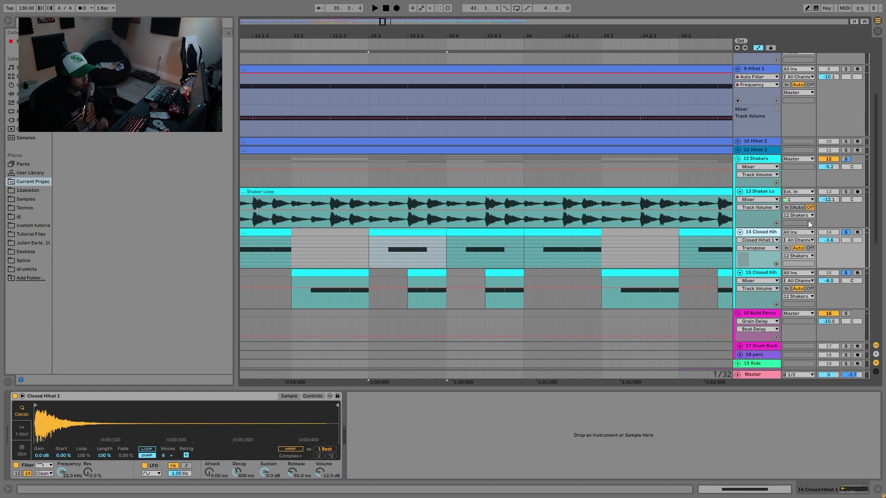
left_click(845, 191)
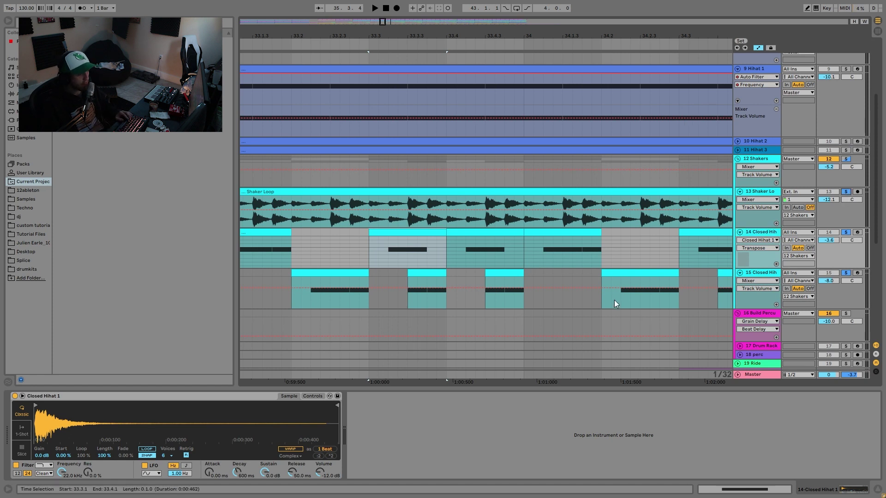
key("space")
Delete the Auto Filter from the Shakers group, play the group from 33.3, and unsolo it during playback
left_click(757, 162)
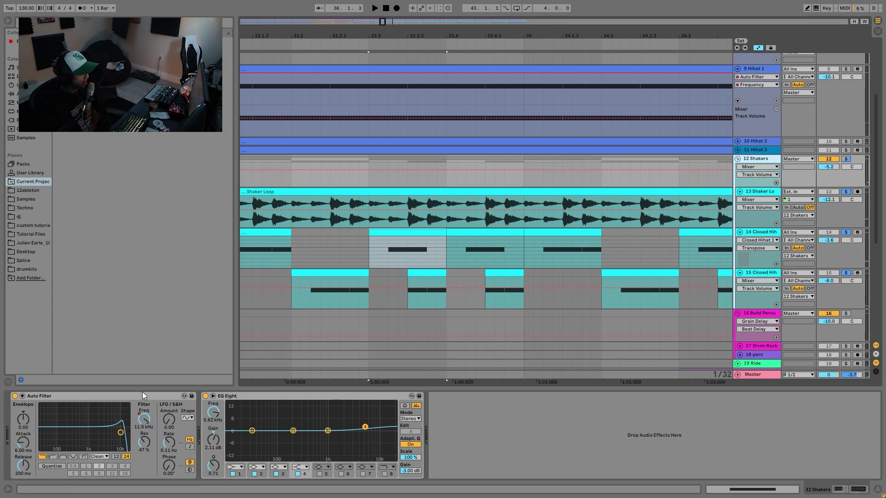
left_click(111, 397)
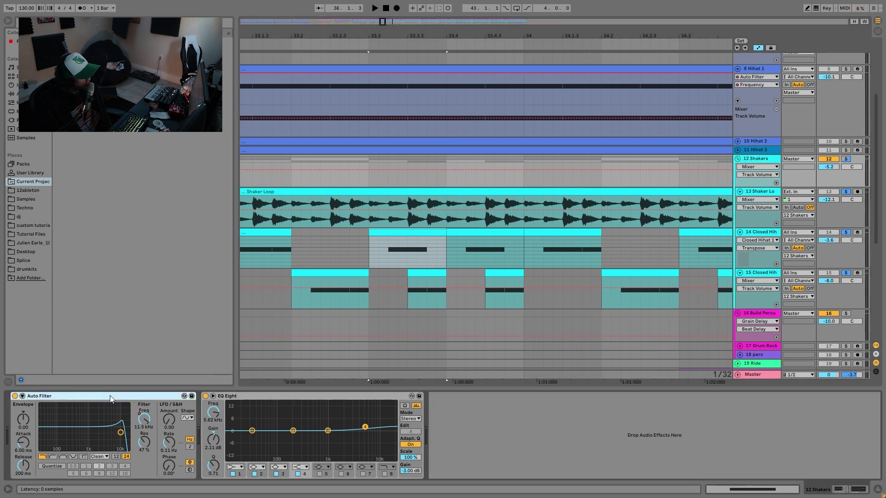
key("Delete")
key("space")
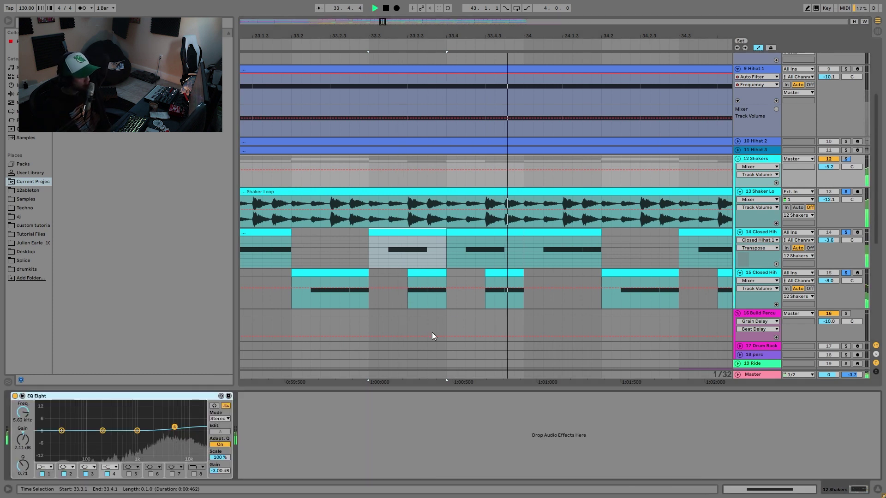
left_click(846, 159)
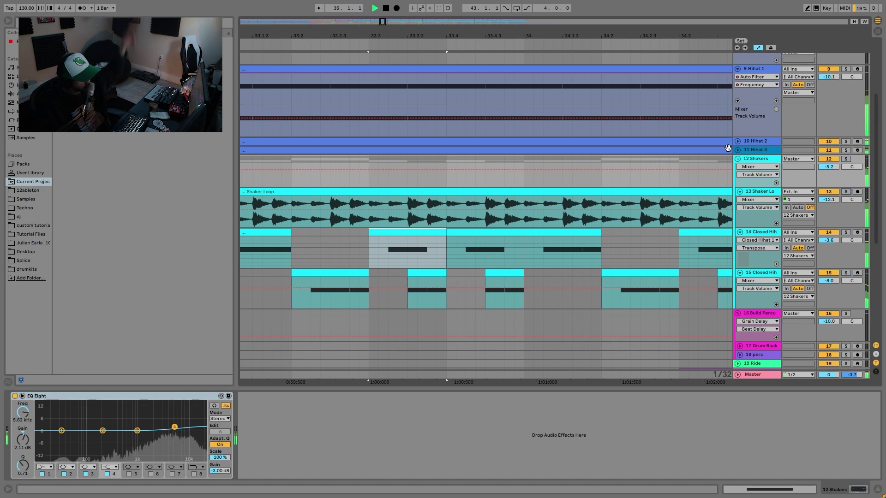
Stop playback, solo the Build Percussion group, and play it from bar 1
left_click_drag(566, 35, 567, 28)
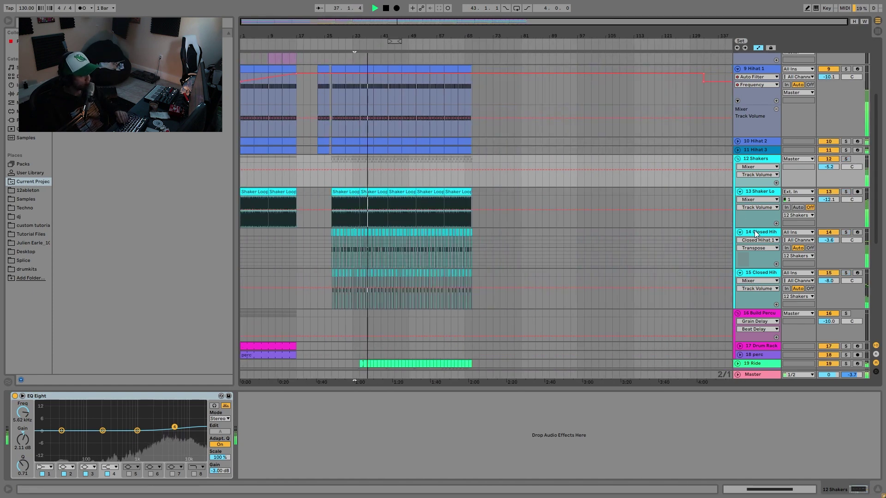
left_click(766, 261)
scroll(718, 283, "down", 5)
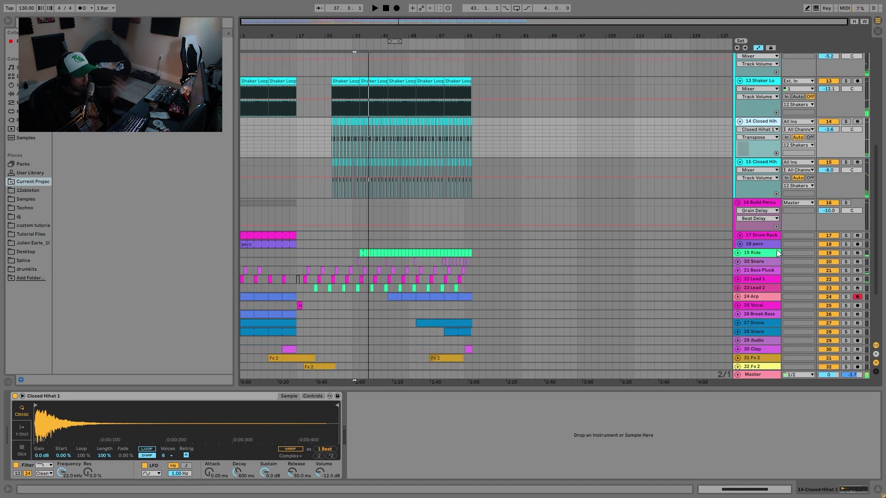
left_click(845, 202)
left_click(243, 212)
key("space")
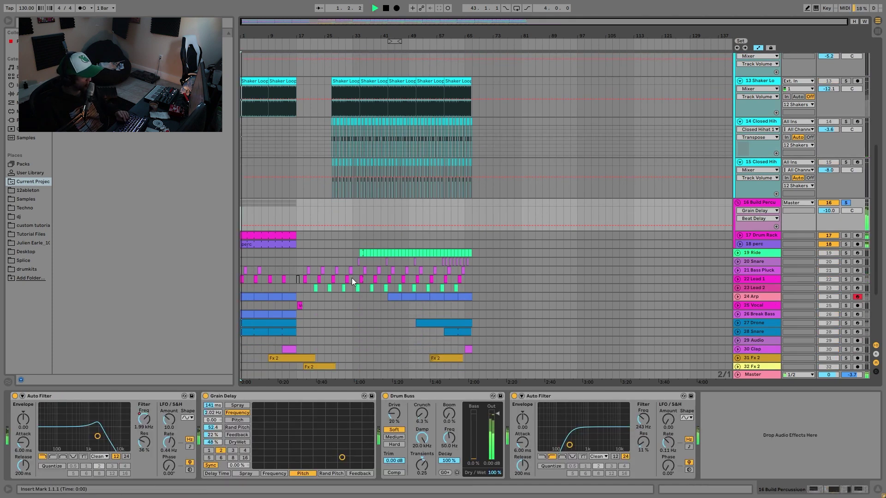
Unfold the Drum Rack track in the Build Percussion group and open its clip at bar 1 to view the percussion notes
left_click(759, 235)
left_click(740, 236)
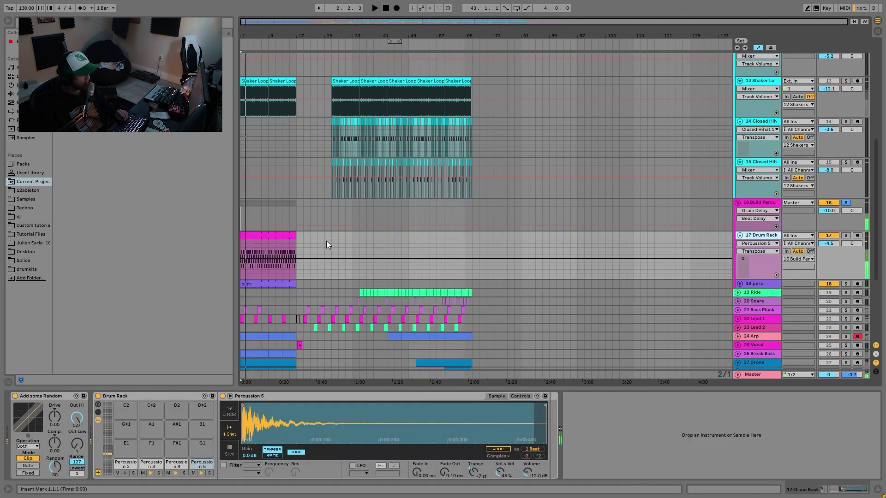
left_click(262, 237)
key("space")
double_click(262, 237)
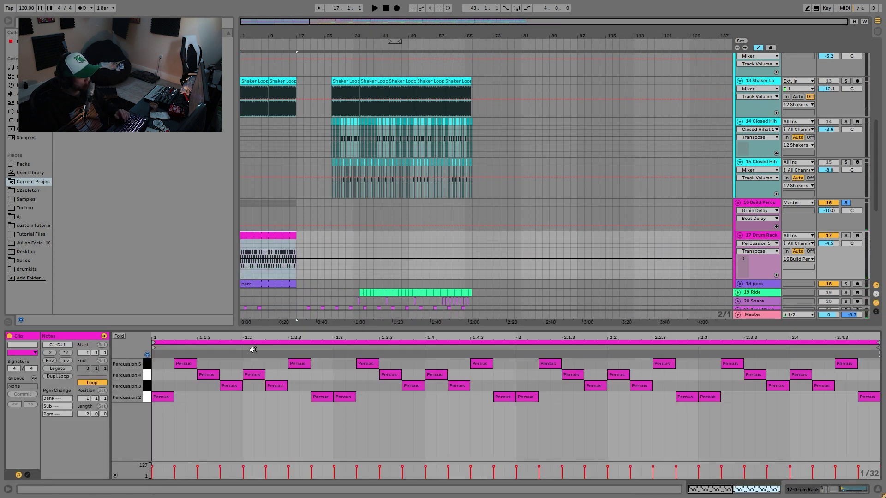
Audition the Drum Rack and perc tracks in solo from bar 1, and unfold the perc track to view its waveform
key("space")
left_click(846, 237)
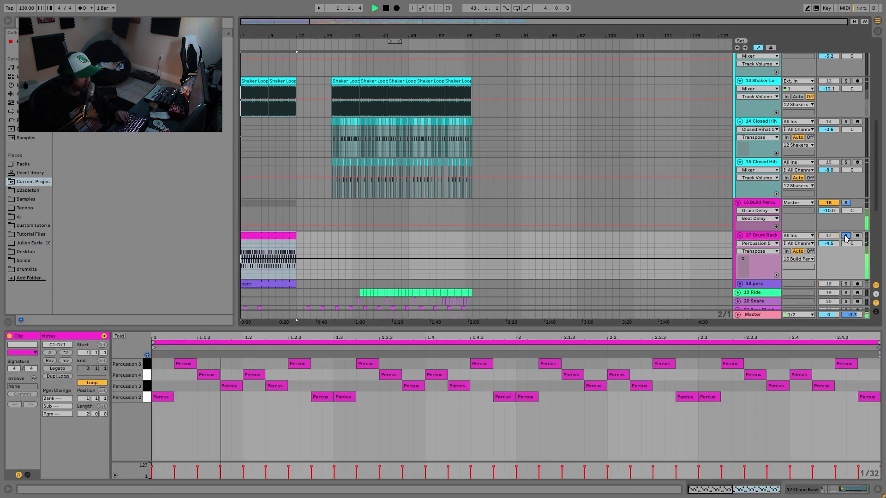
left_click(846, 284)
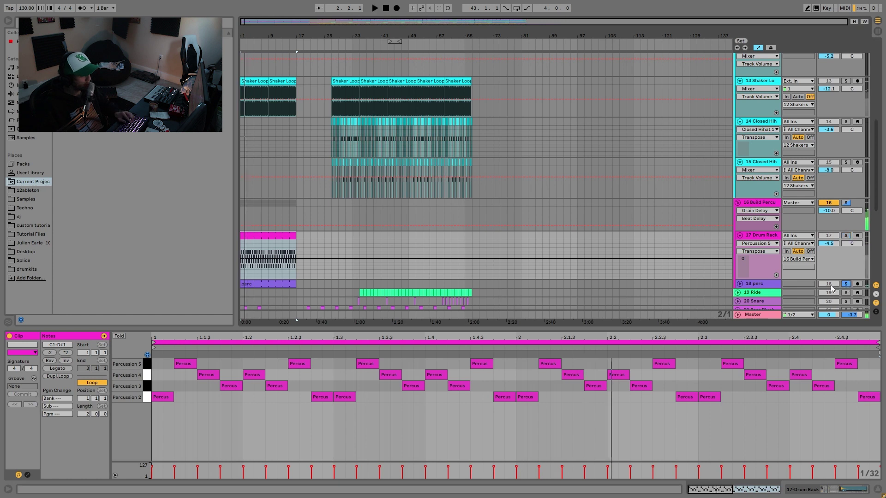
left_click(755, 285)
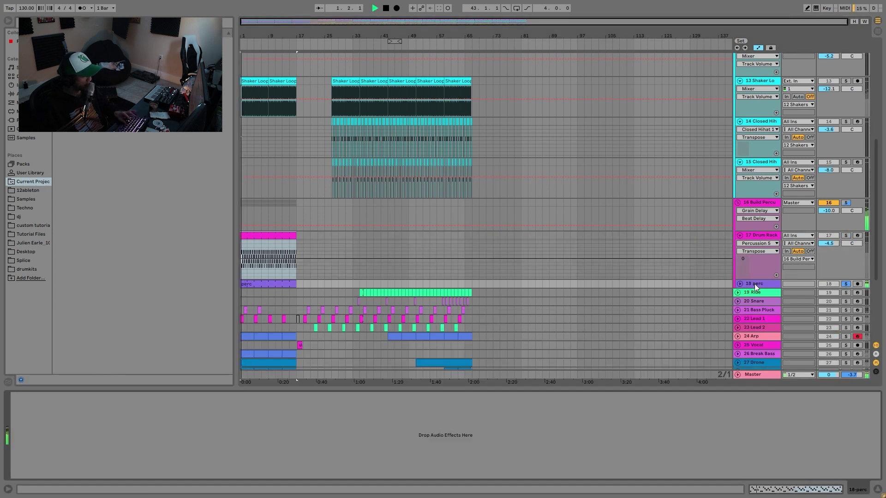
left_click(740, 284)
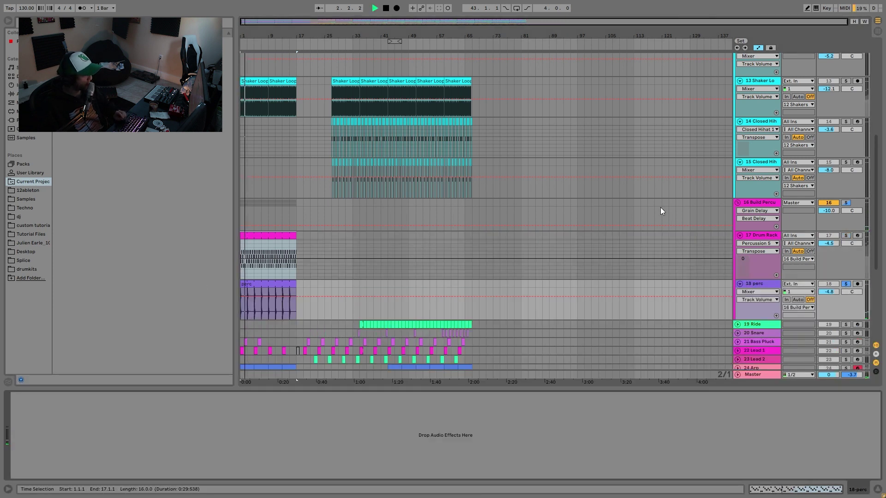
Return to hearing the whole Build Percussion group in solo and display its effect devices
left_click(846, 202)
left_click(768, 206)
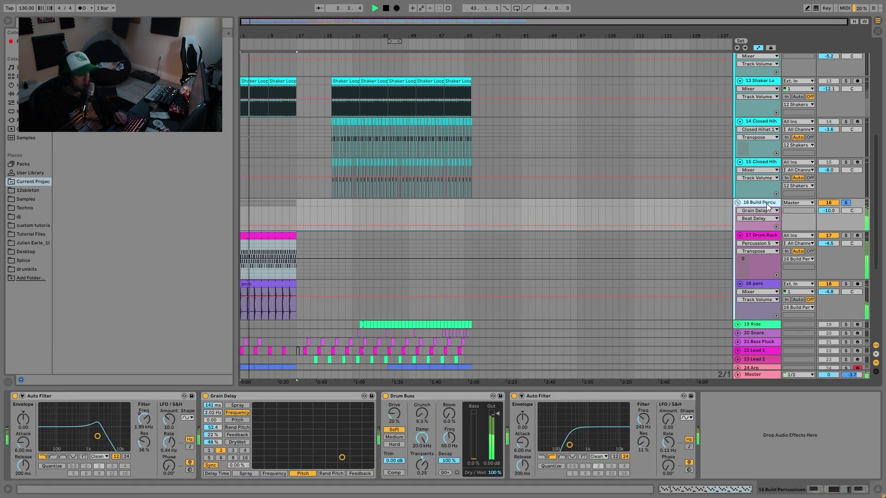
key("space")
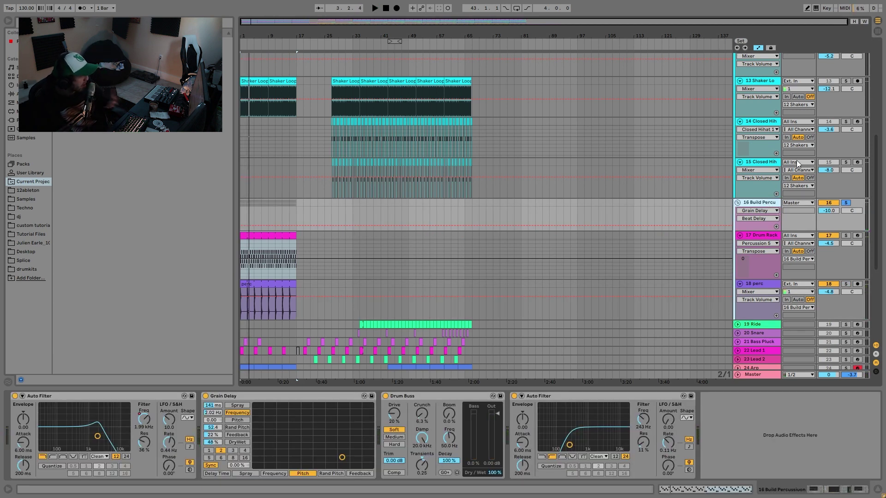
Unsolo Build Percussion, compare the mix from bar 1 with the group muted and unmuted, and solo the group again
left_click(844, 204)
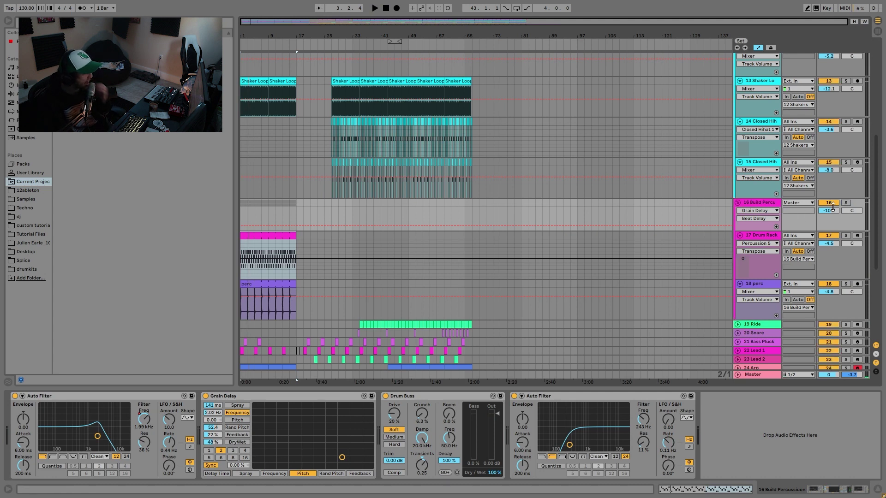
left_click(832, 205)
key("space")
left_click(830, 204)
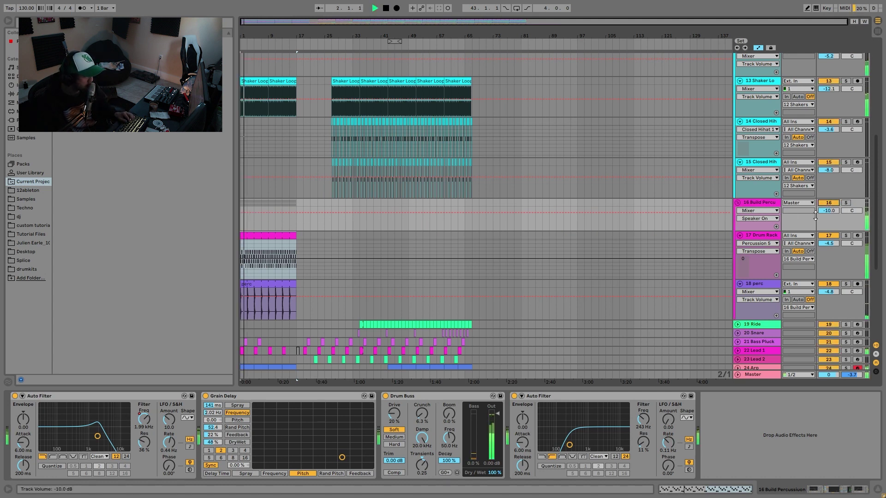
key("space")
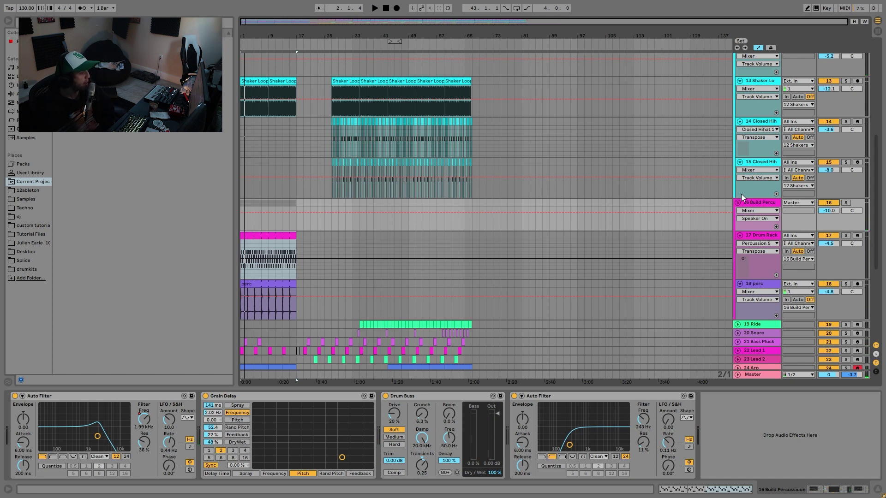
key("space")
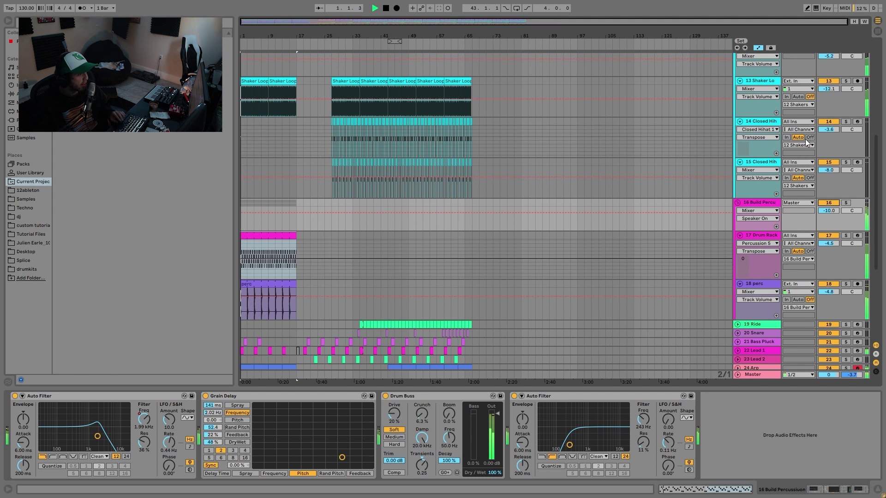
left_click(847, 202)
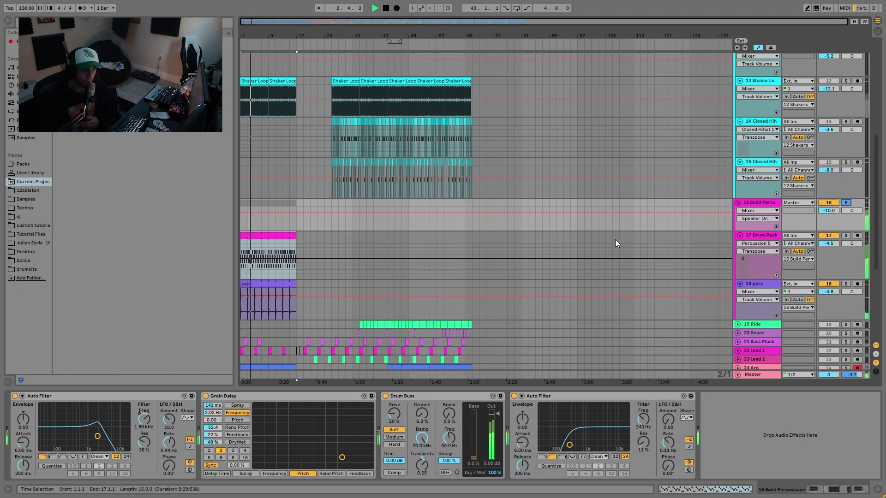
Show the first Auto Filter's frequency automation on the Build Percussion group and audition the group from bar 1
key("space")
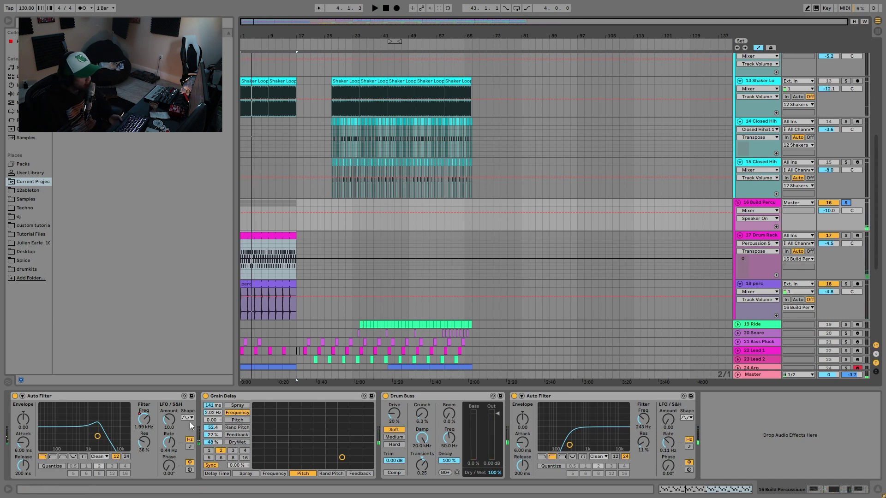
left_click(144, 418)
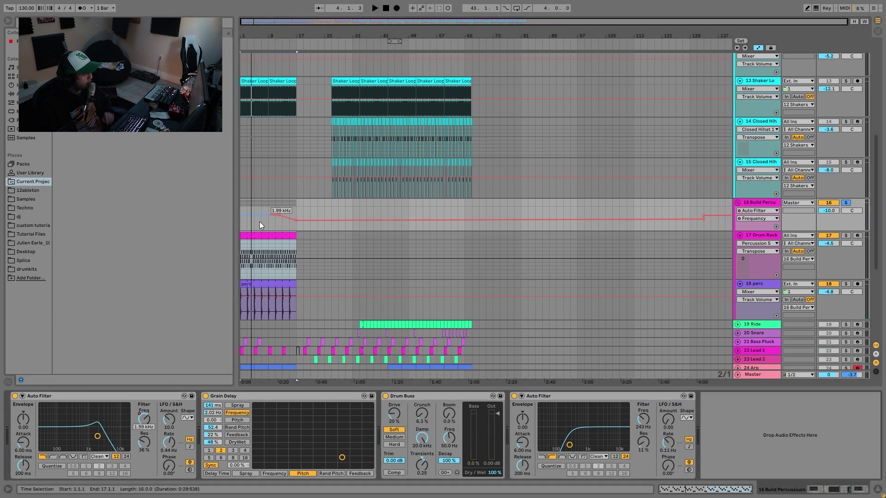
key("space")
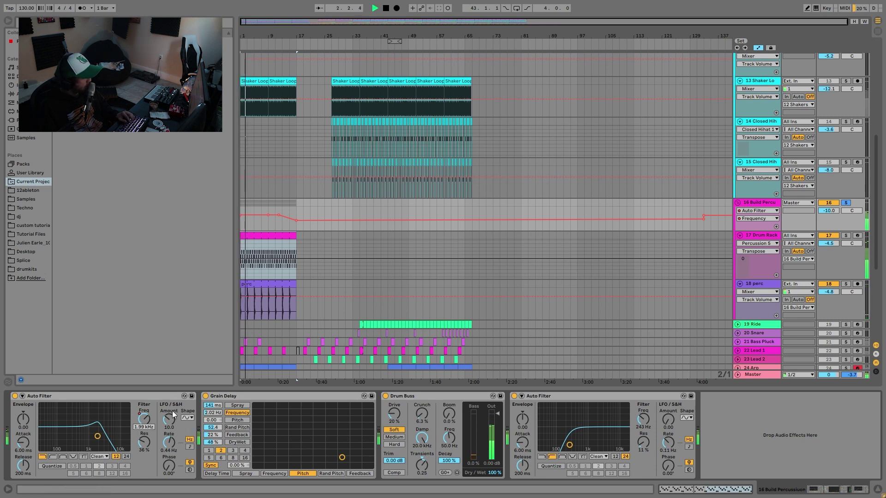
key("space")
Audition the filter frequency automation at the end of the Build Percussion section by playing from bar 15 several times
left_click(286, 224)
key("space")
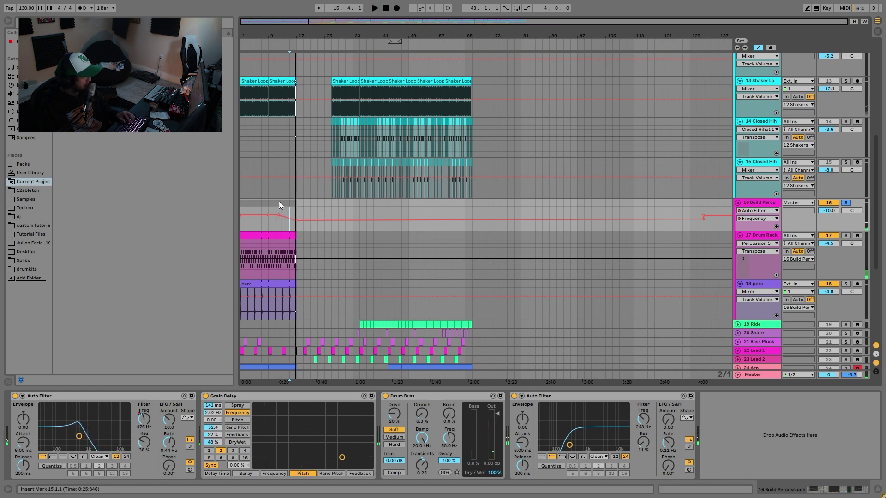
key("space")
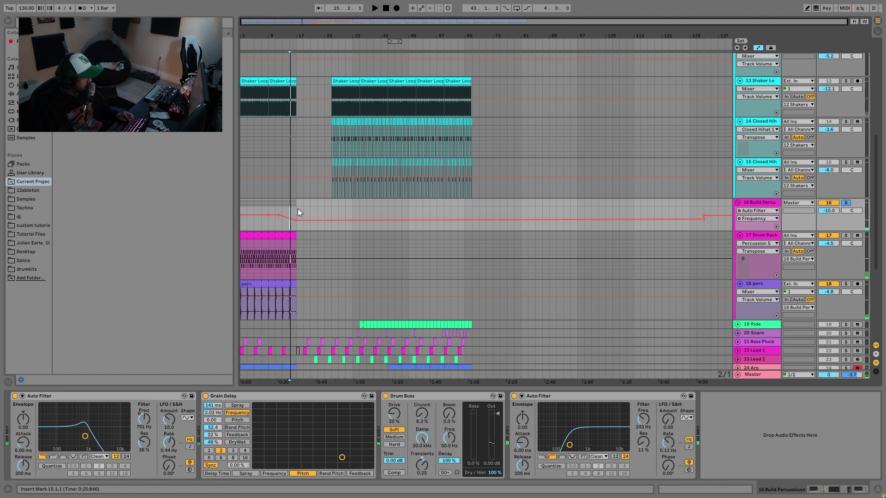
left_click_drag(298, 209, 304, 200)
left_click(289, 201)
left_click(289, 202)
key("space")
key("space")
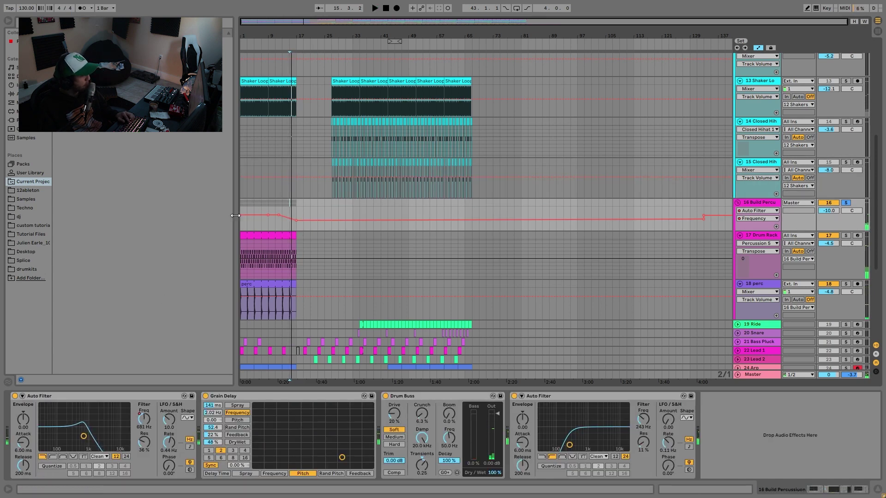
Play Build Percussion from bar 5 while reviewing its Grain Delay and Drum Buss effects
left_click(253, 226)
key("space")
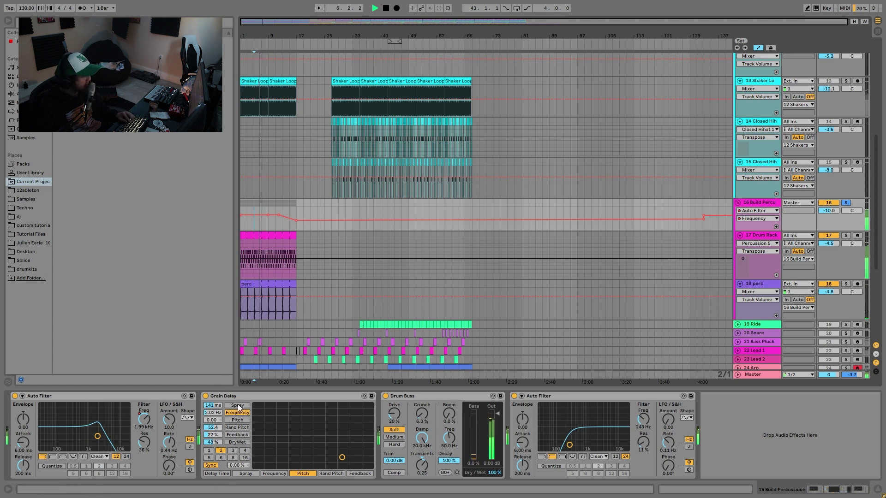
key("space")
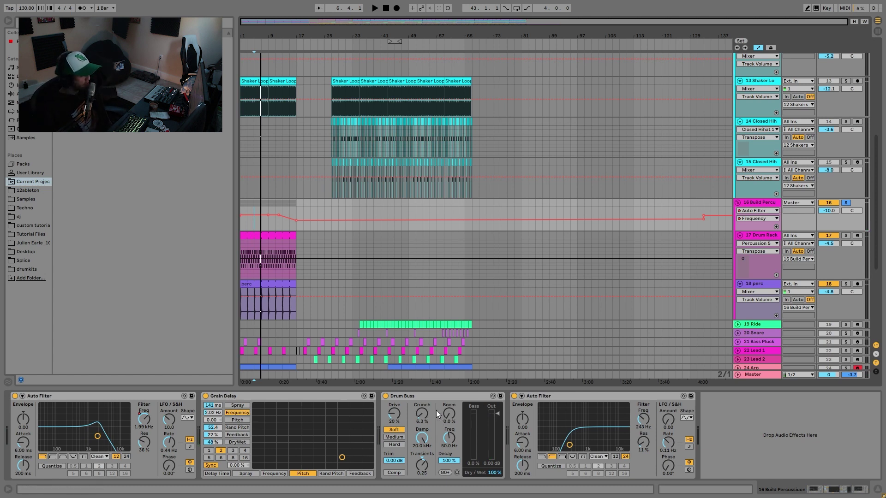
key("space")
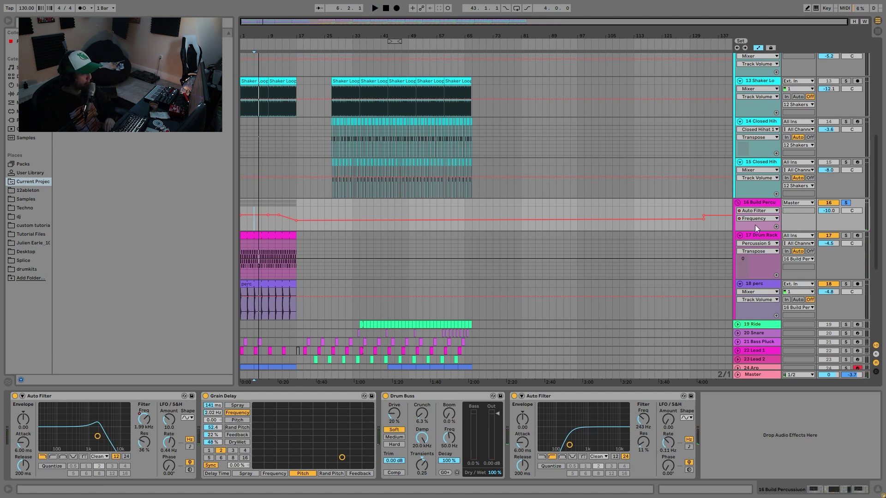
Fold the Build Percussion group, audition the Ride track in solo from bar 51, and display its sampler's Controls view
left_click(737, 203)
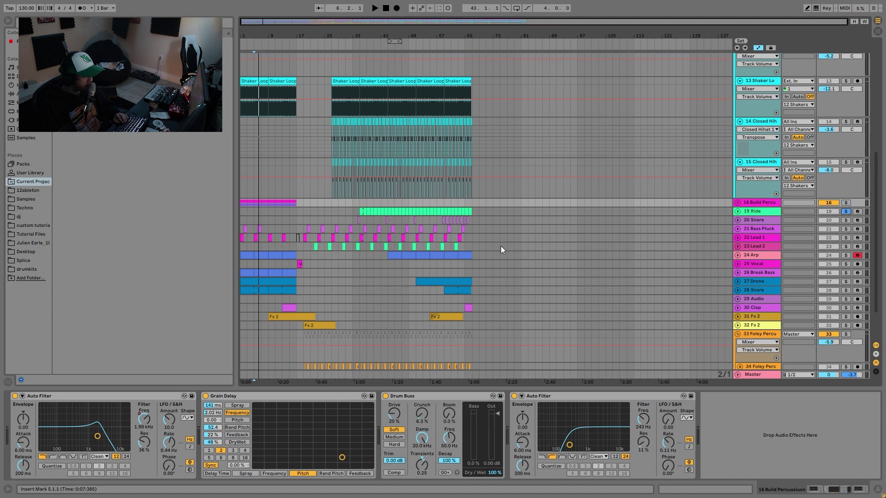
left_click(417, 213)
key("space")
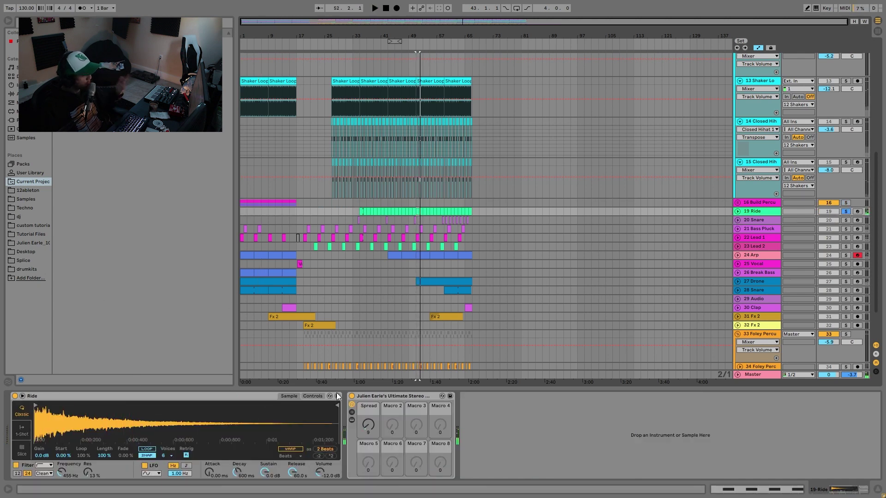
key("space")
left_click(305, 395)
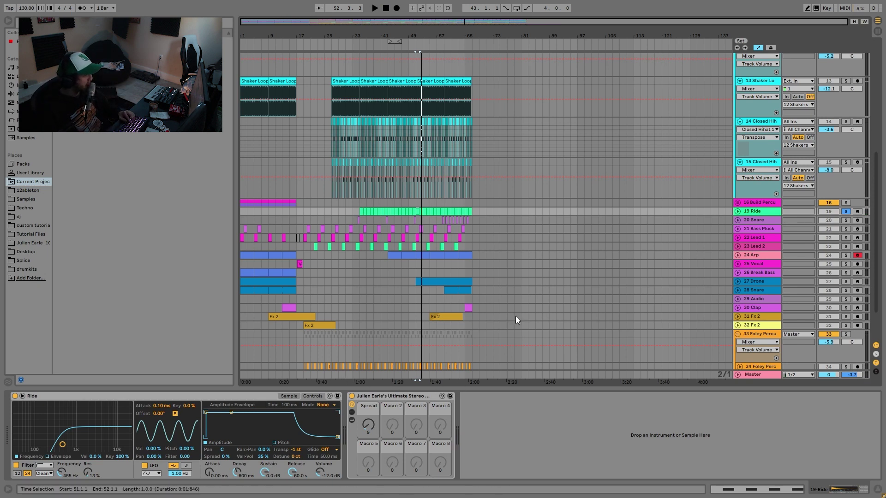
Solo the hihats and Shakers with Ride, toggle the Ride's stereo rack while playing from bar 51, and unsolo them
scroll(725, 164, "up", 5)
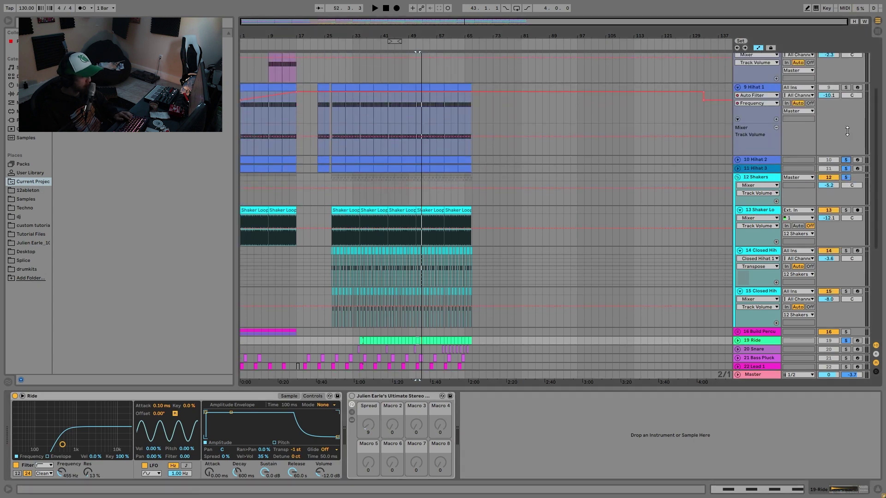
key("space")
scroll(671, 263, "down", 5)
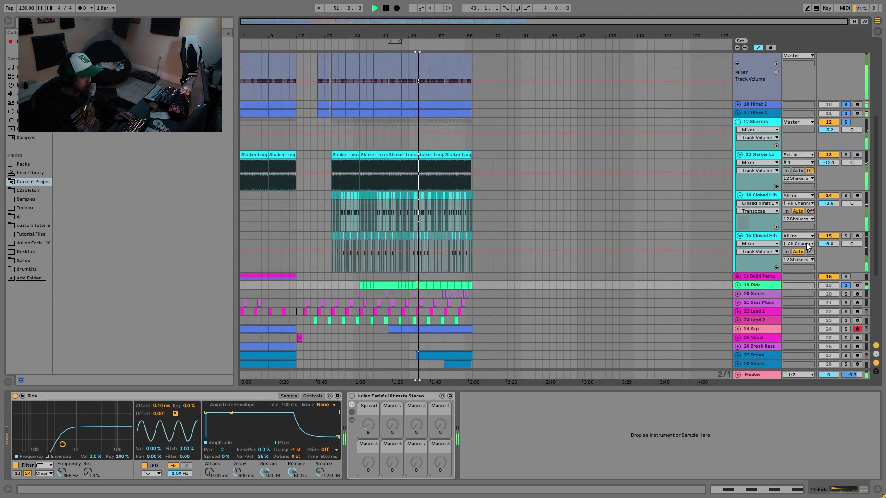
left_click(352, 396)
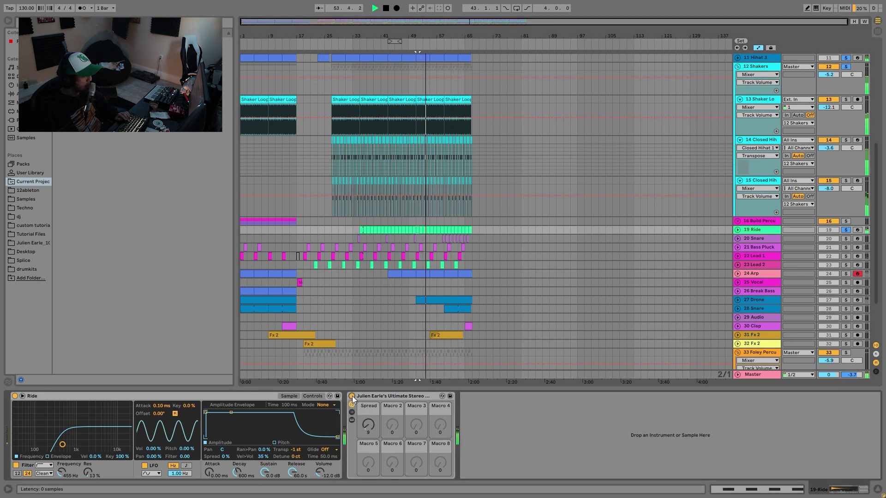
key("space")
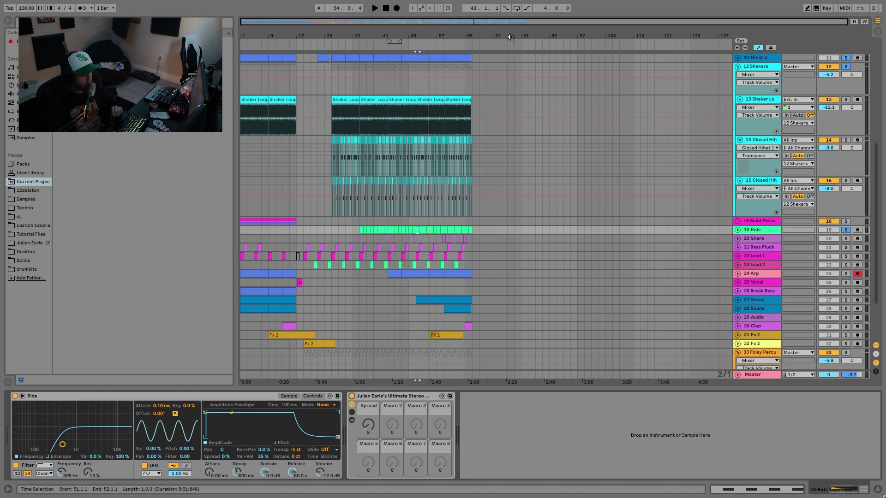
key("space")
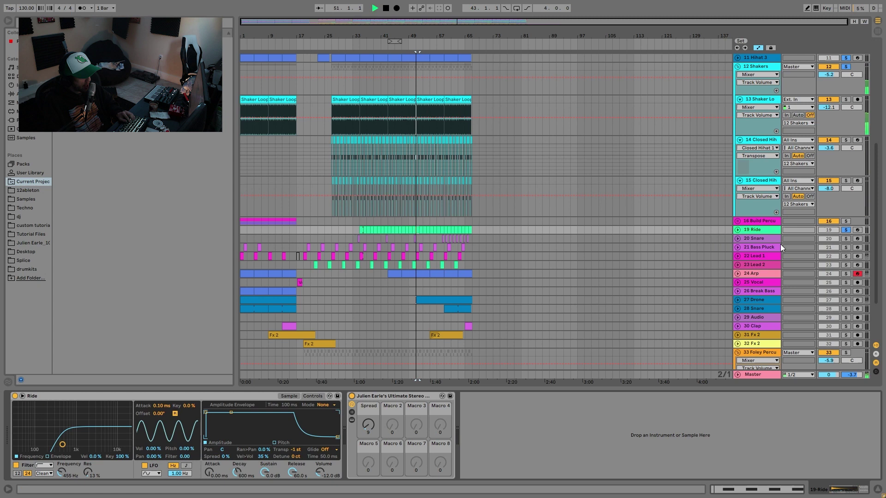
left_click(846, 230)
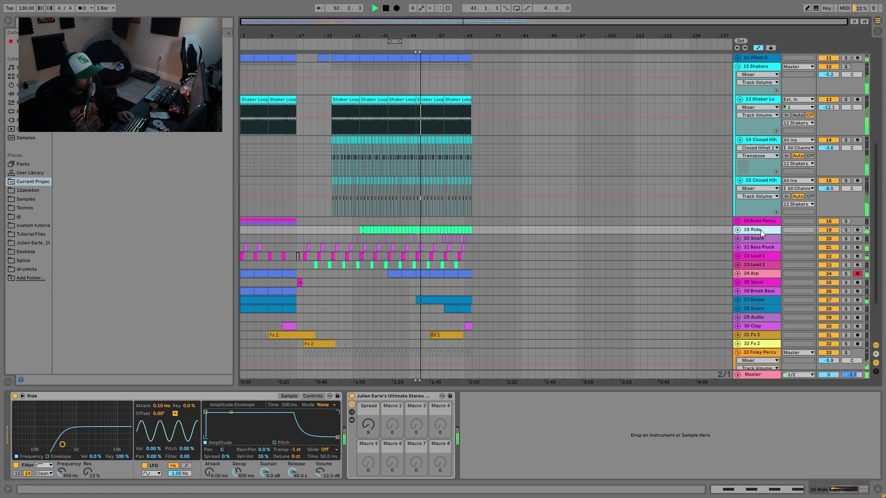
Unfold the Snare track, play its clip in the mix from 50.3, and set the track volume to -3.6 dB
left_click(752, 240)
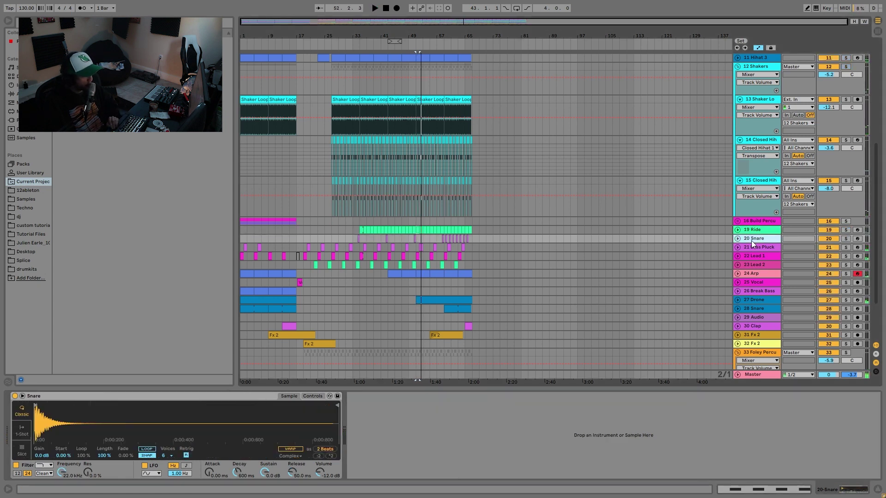
left_click(737, 239)
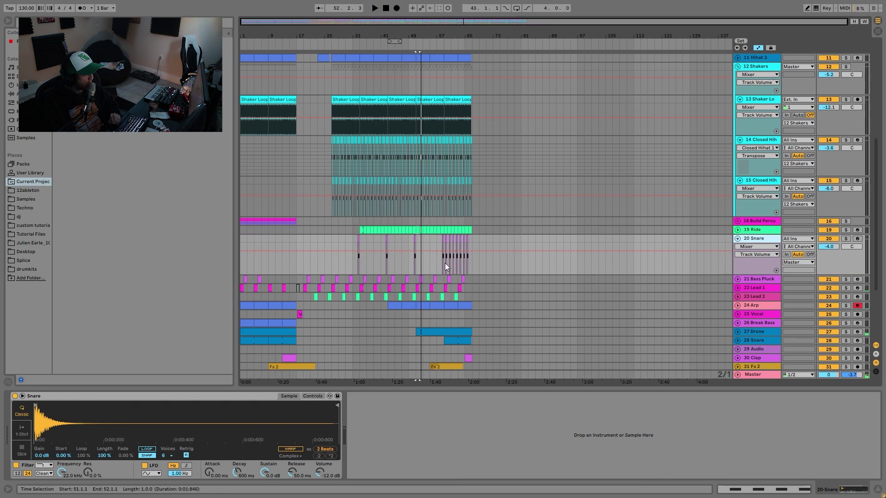
left_click(415, 243)
key("space")
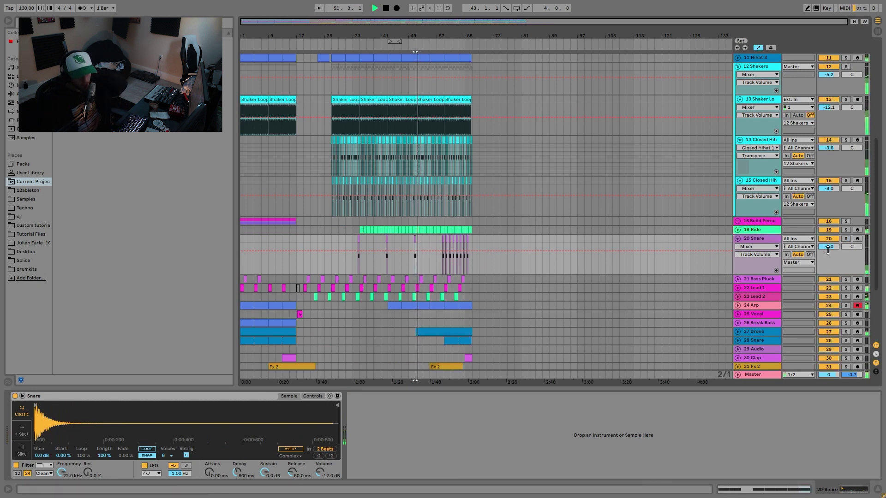
key("space")
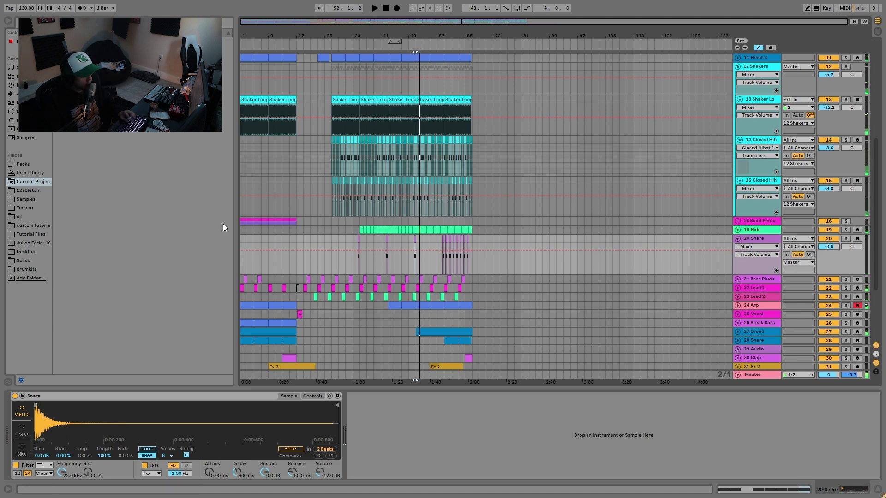
Solo the Bass Pluck track, unfold it, and audition its clip at bar 52 while zooming in on the clip
scroll(395, 250, "down", 4)
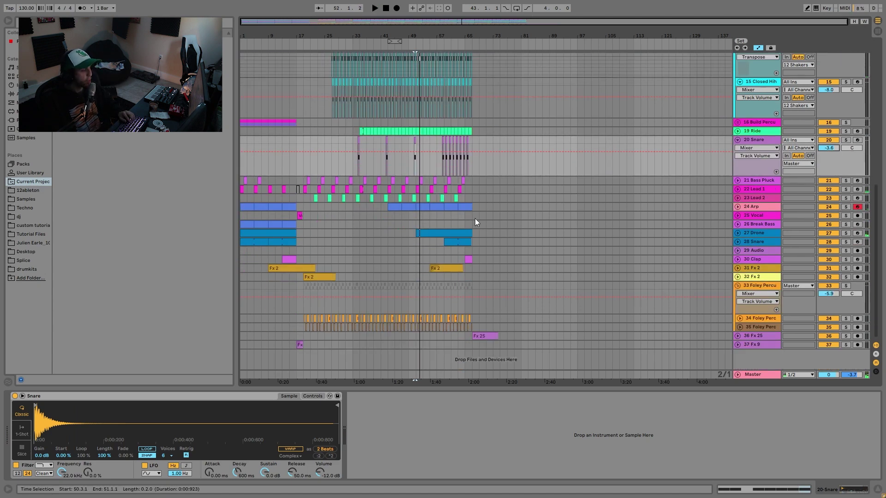
left_click(420, 179)
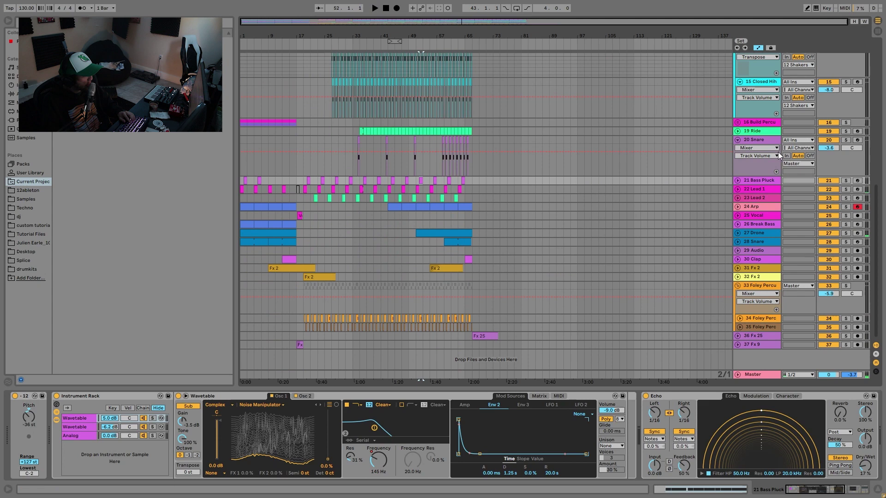
left_click(846, 180)
key("space")
left_click(737, 180)
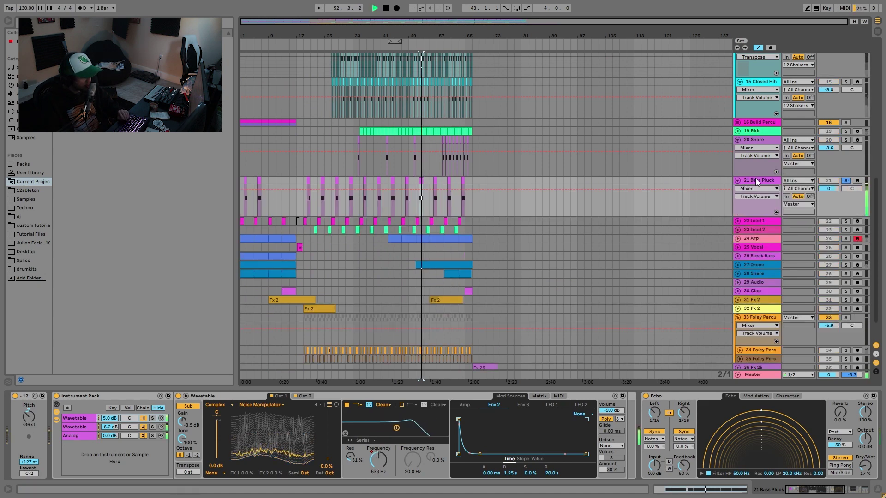
left_click(424, 180)
scroll(425, 180, "up", 5)
key("space")
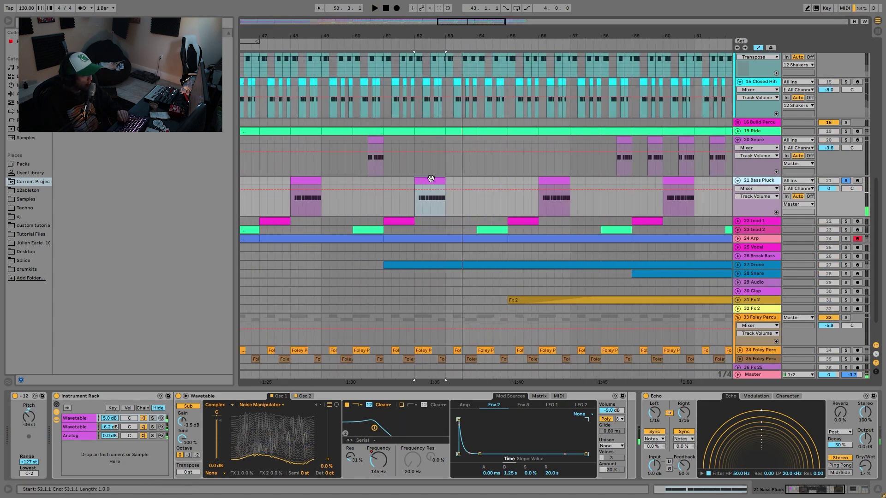
Open the Bass Pluck clip at bar 52 to view its notes during playback, and return to the track's devices
double_click(430, 180)
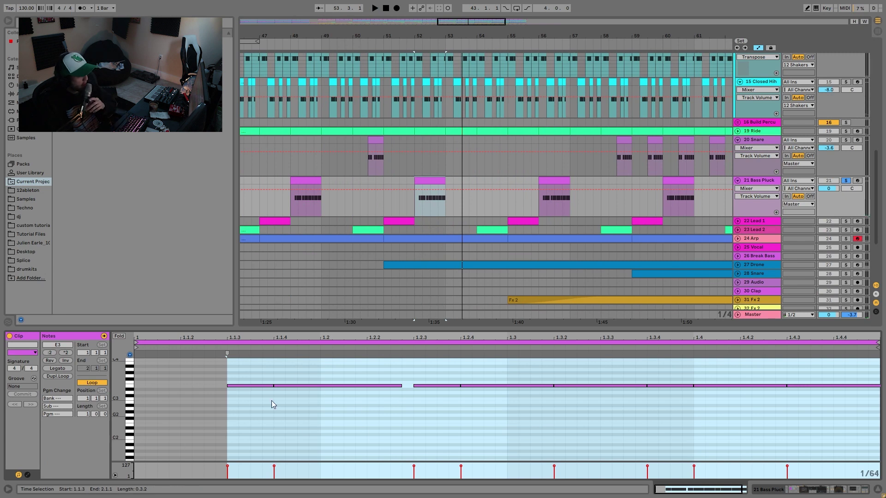
key("space")
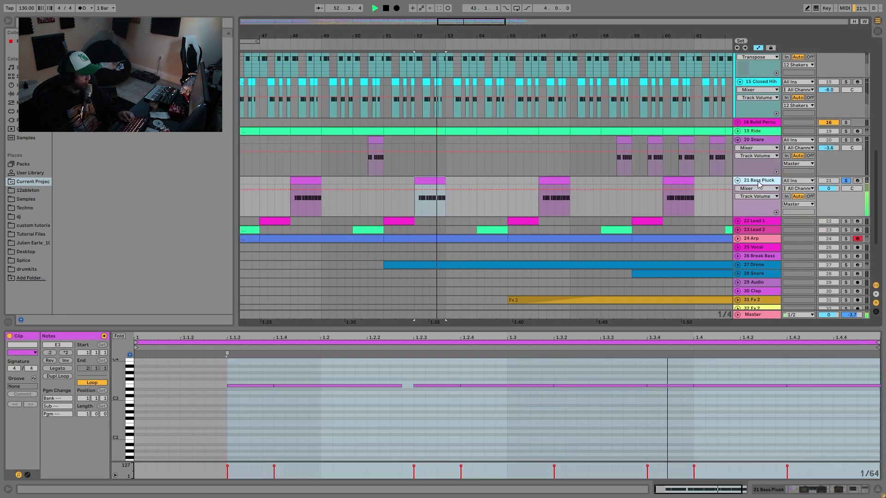
left_click(749, 178)
key("space")
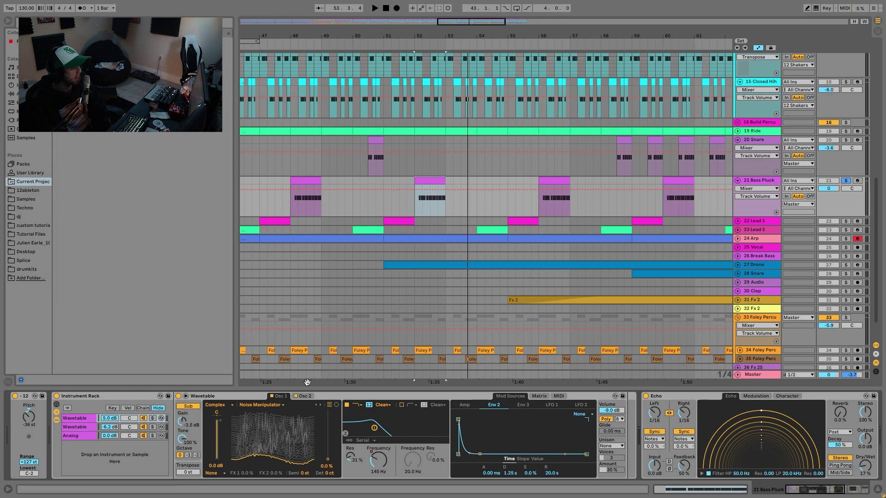
Solo the first Wavetable chain in the Bass Pluck rack and audition it with the Osc 2 settings displayed
mouse_move(813, 494)
left_mouse_down()
mouse_move(851, 494)
mouse_move(812, 494)
left_mouse_up()
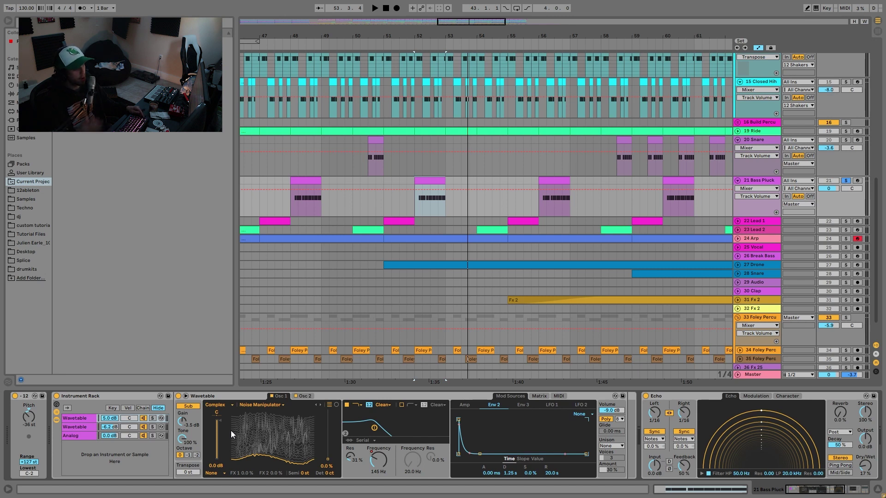
left_click(152, 418)
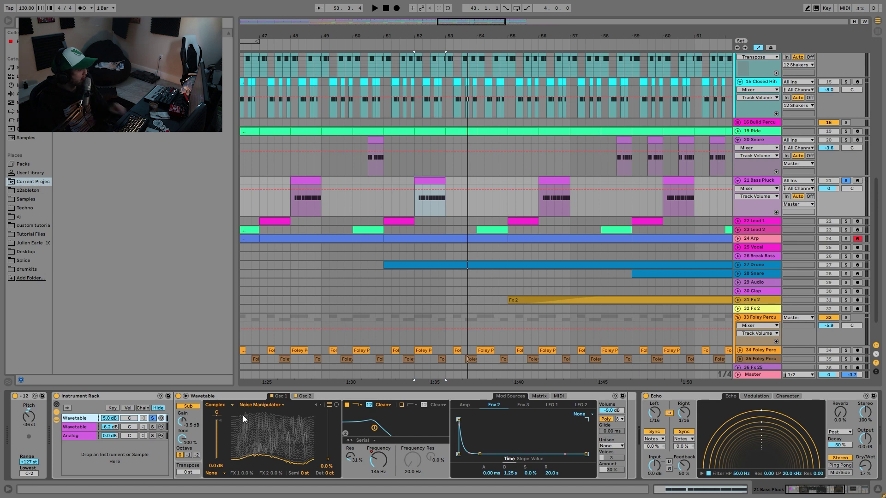
left_click(305, 395)
key("space")
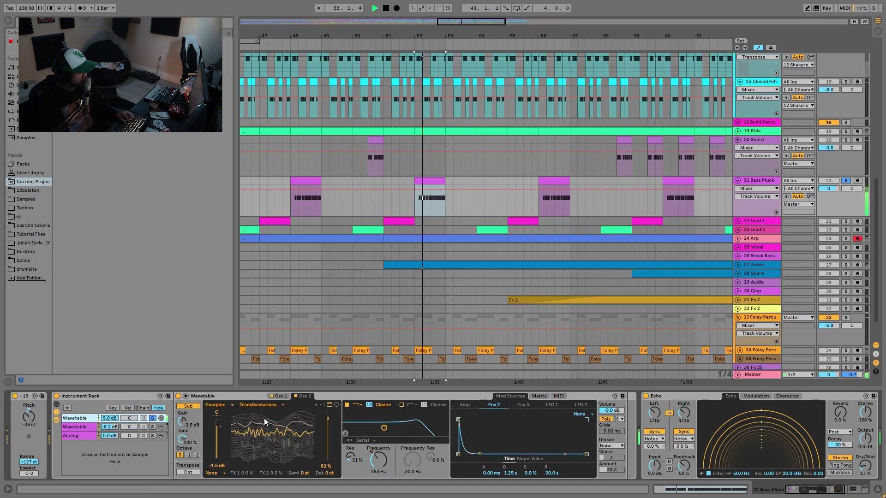
Show the Wavetable's Filter 1 Freq automation on Bass Pluck and audition it from bar 52
left_click(373, 464)
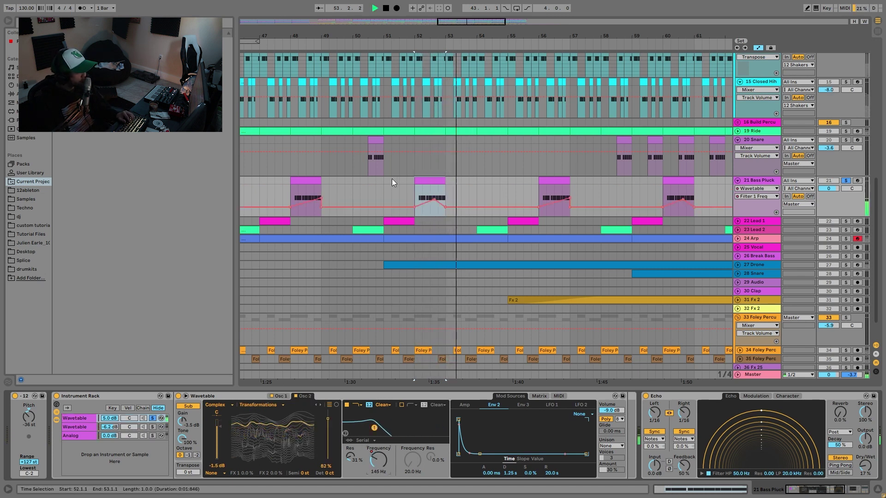
key("a")
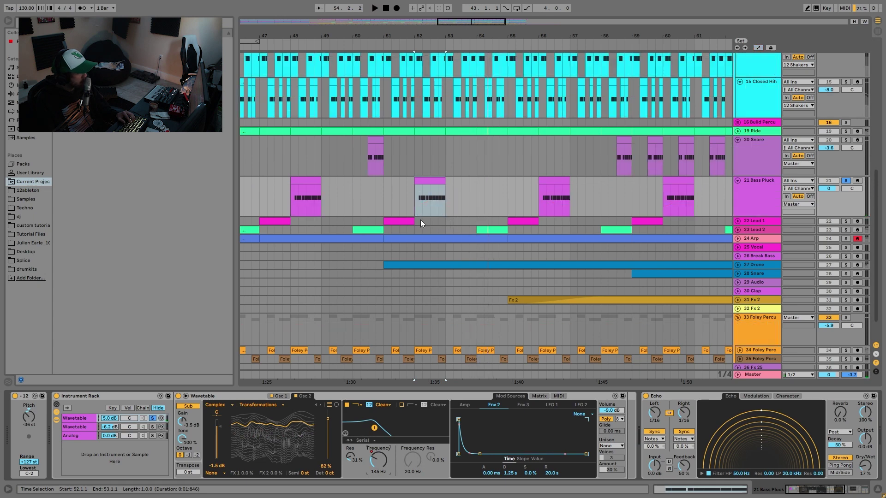
key("space")
key("a")
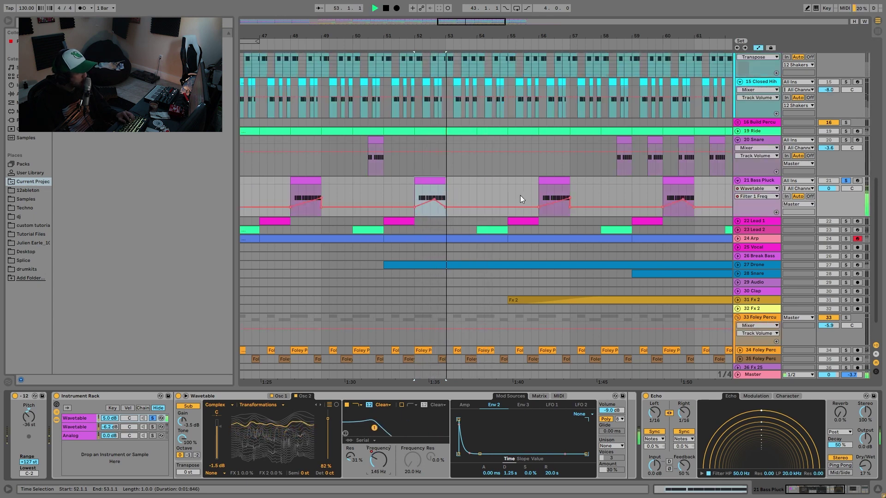
Audition Bass Pluck from bar 56, and view the first Wavetable's modulation matrix and Env 3 envelope
key("space")
left_click(547, 193)
key("space")
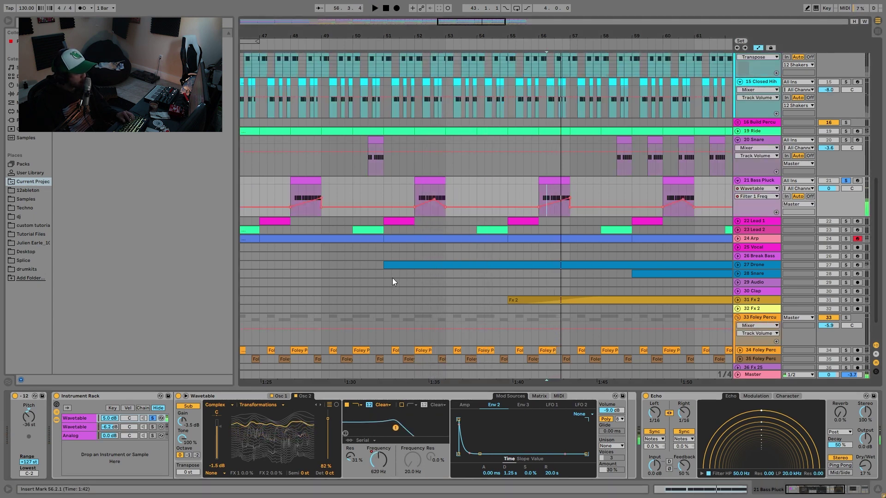
left_click(538, 395)
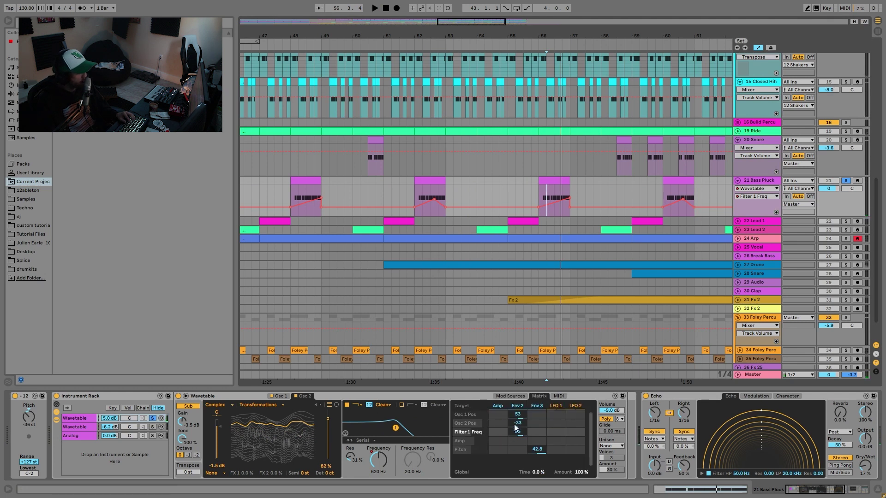
left_click(540, 420)
left_click(536, 405)
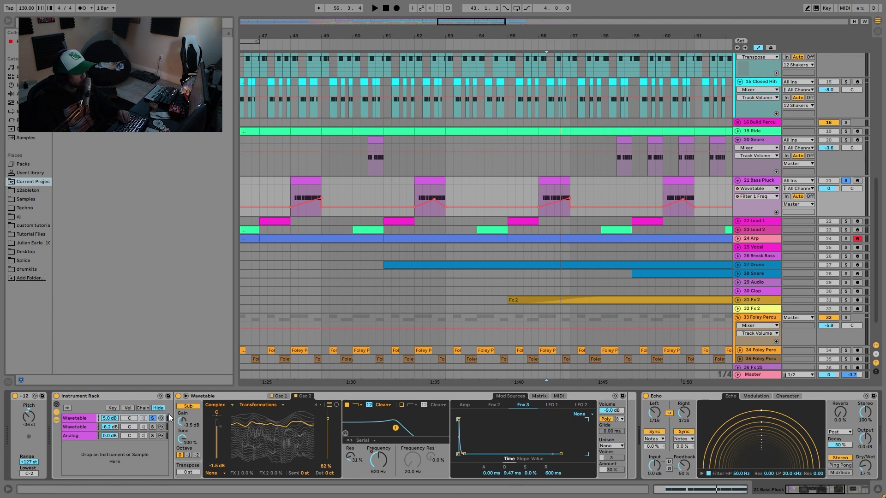
Solo the second Wavetable chain in the Bass Pluck rack and audition it with its Osc 2 settings displayed
left_click(153, 427)
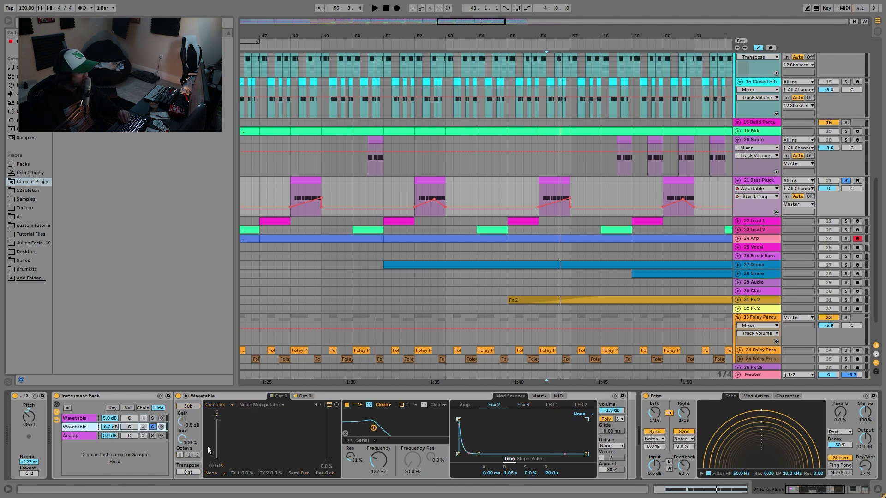
left_click(304, 396)
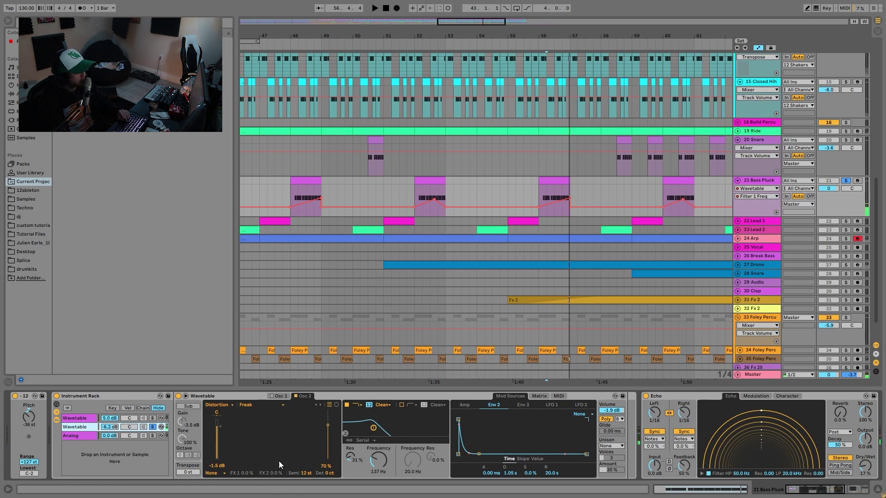
key("space")
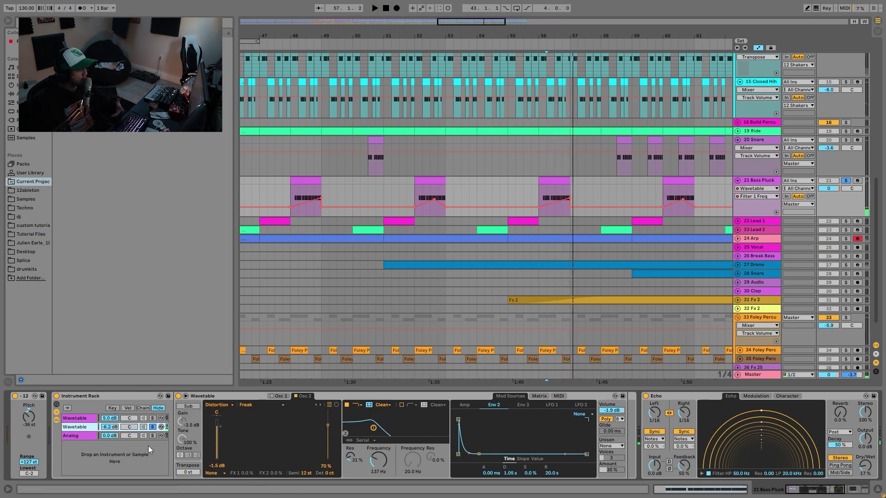
Audition the two Wavetable chains soloed together, and view the second Wavetable's modulation matrix and Env 3 envelope
left_click(152, 418)
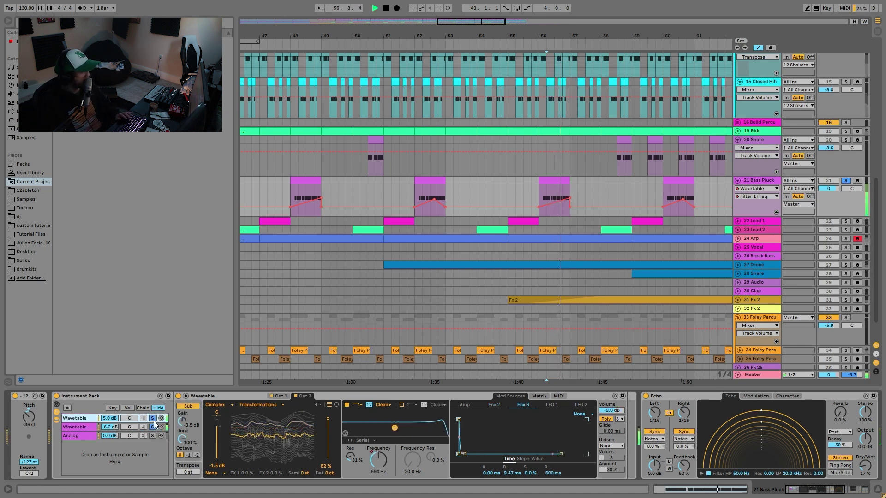
left_click(153, 427)
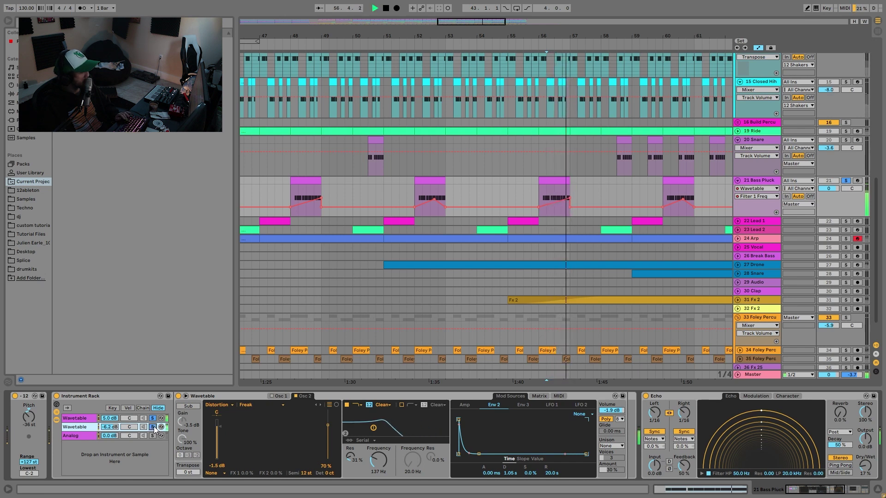
key("space")
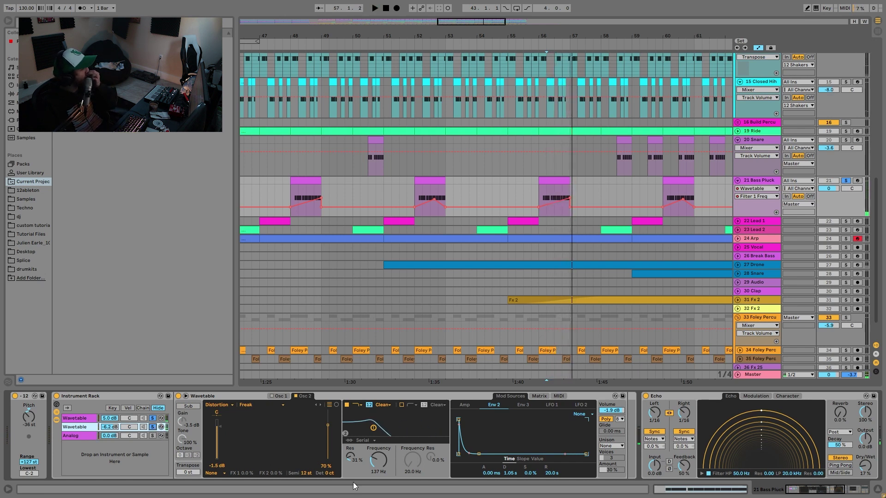
left_click(543, 396)
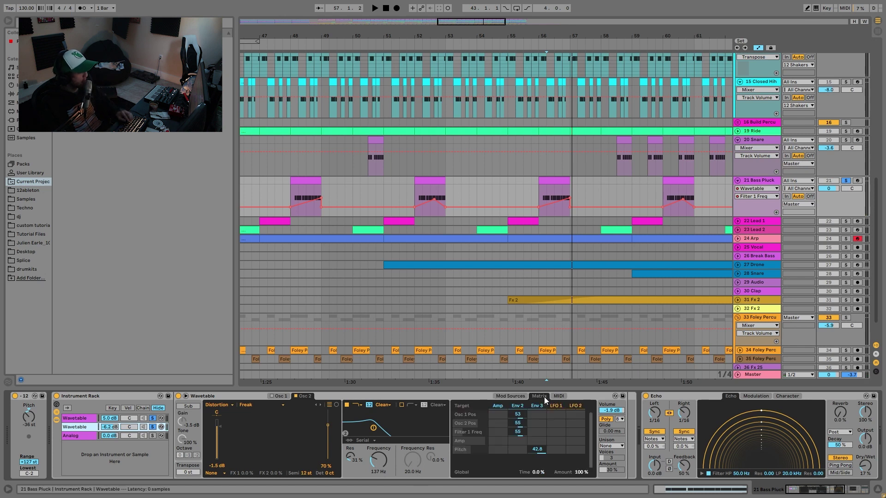
left_click(511, 396)
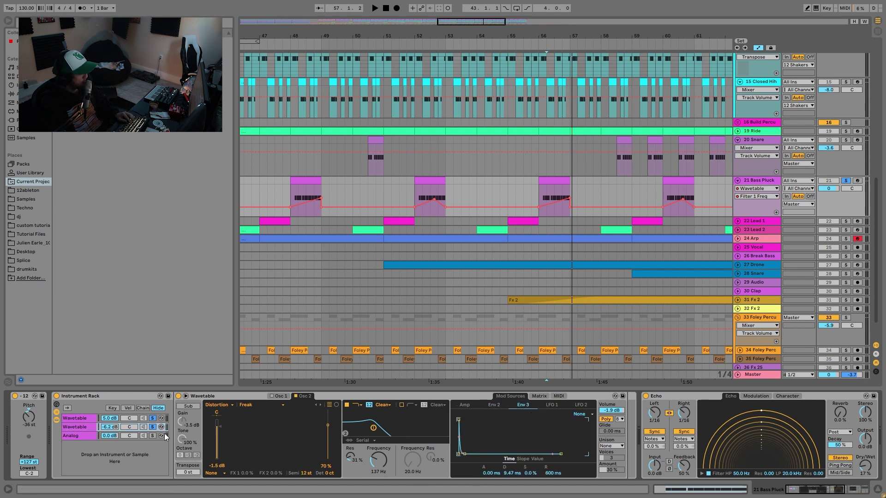
Solo the Analog chain, audition it from bar 56, and play it again with the Amp1 envelope displayed
left_click(151, 436)
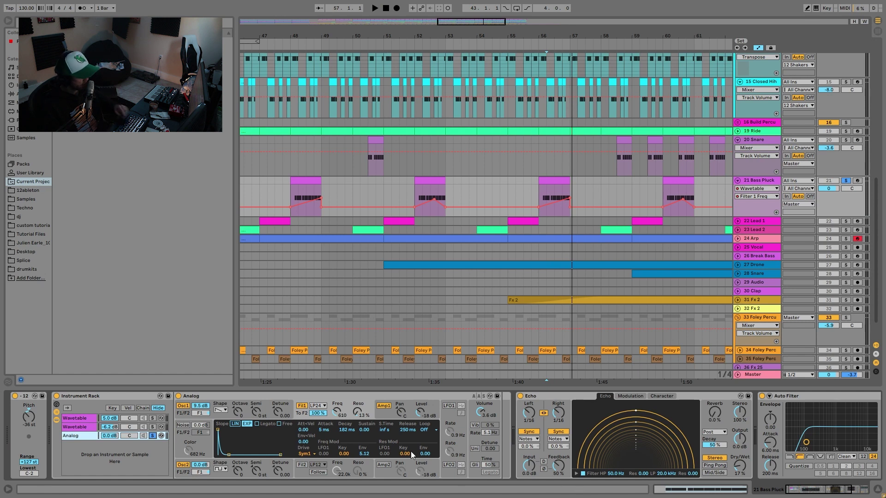
key("space")
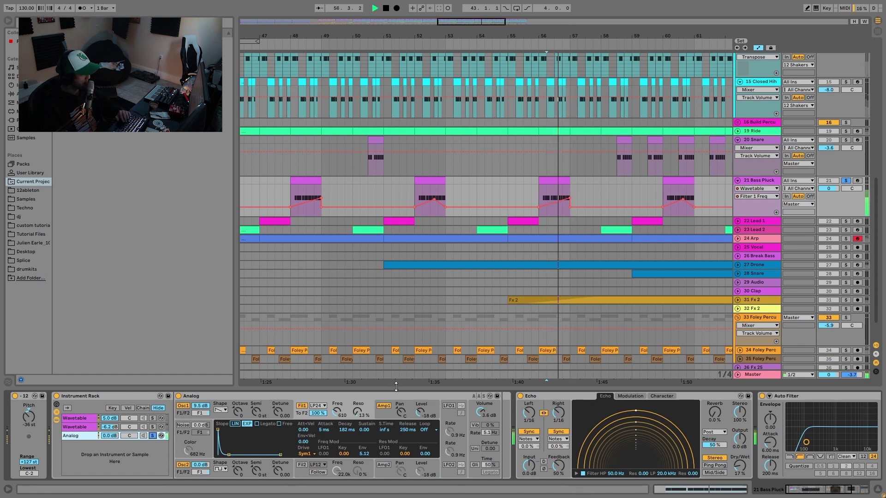
key("space")
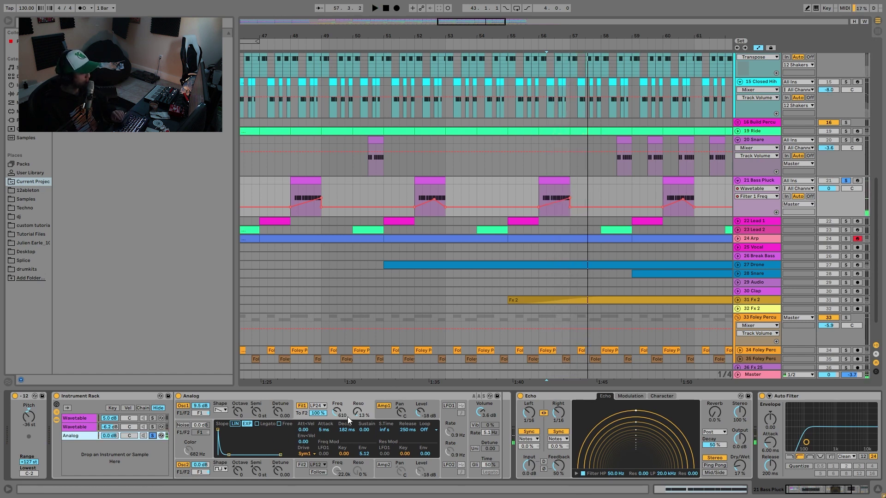
left_click(385, 407)
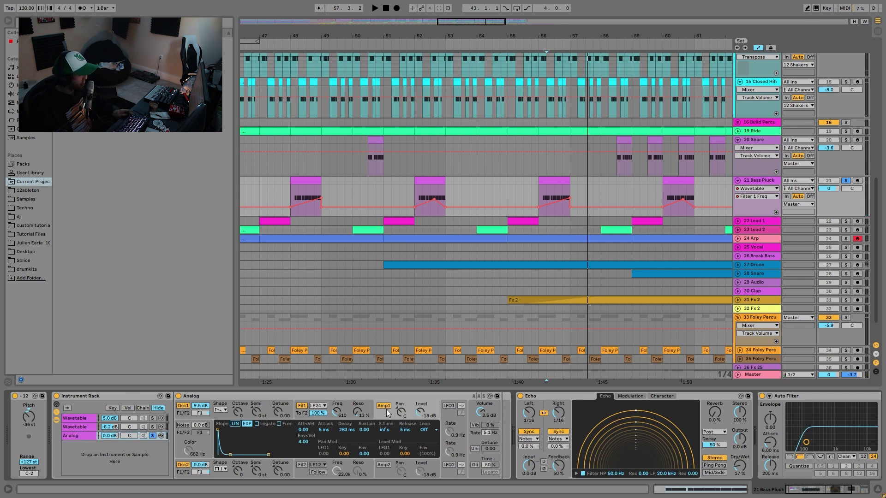
key("space")
key("space")
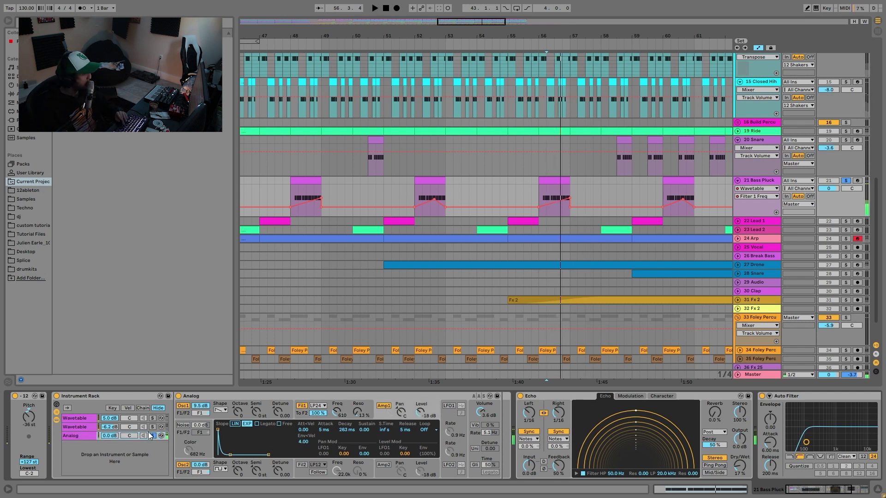
Unsolo the Analog chain and audition the Bass Pluck rack from bar 56 while toggling that chain's activator
left_click(152, 435)
left_click(142, 435)
key("space")
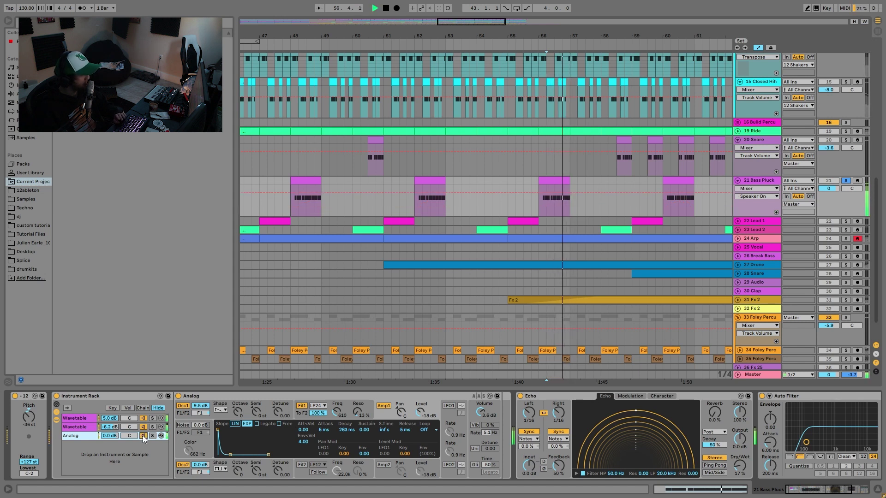
left_click(142, 435)
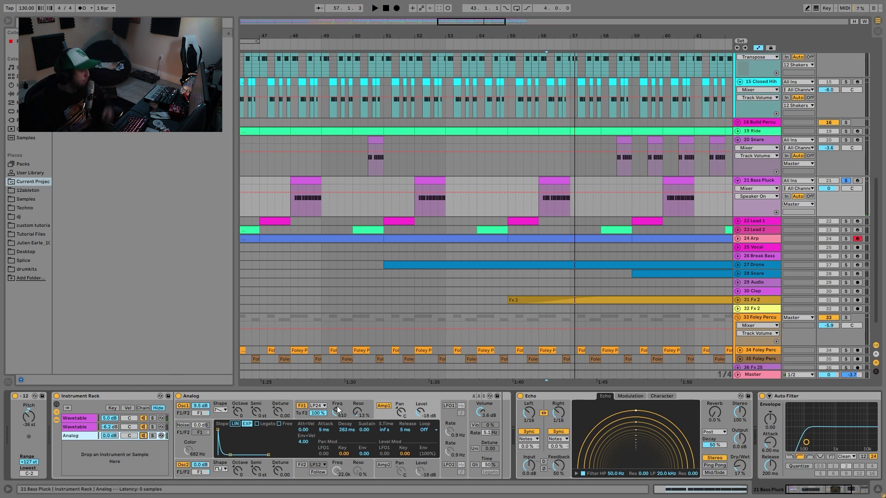
View the Echo, Auto Filter and Auto Pan that follow the Bass Pluck rack, and replay bar 56 while looking through the other tracks
left_click(56, 420)
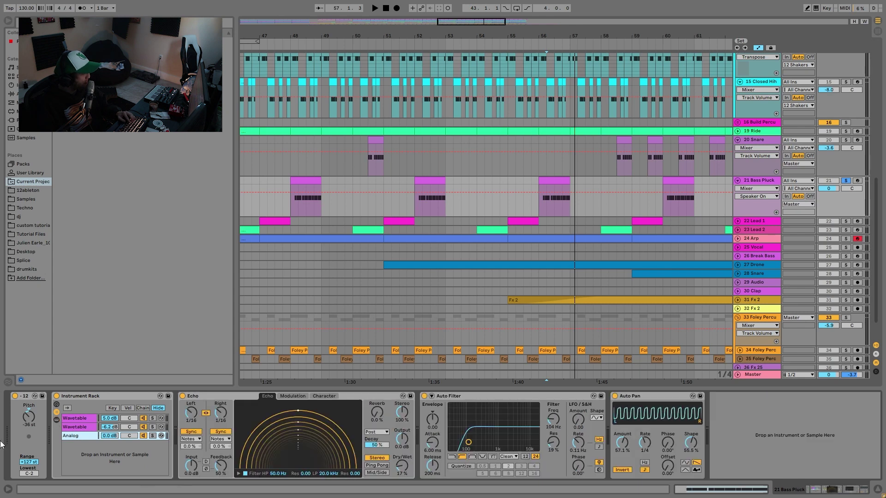
left_click(56, 420)
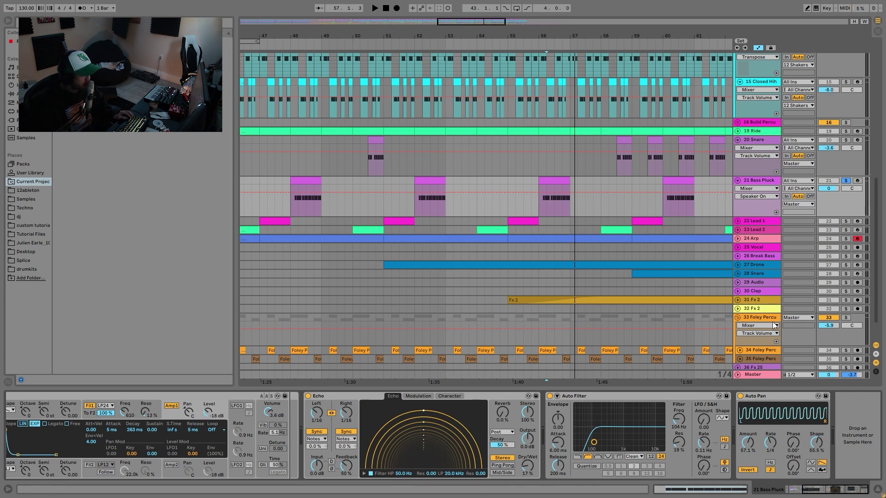
scroll(774, 325, "up", 15)
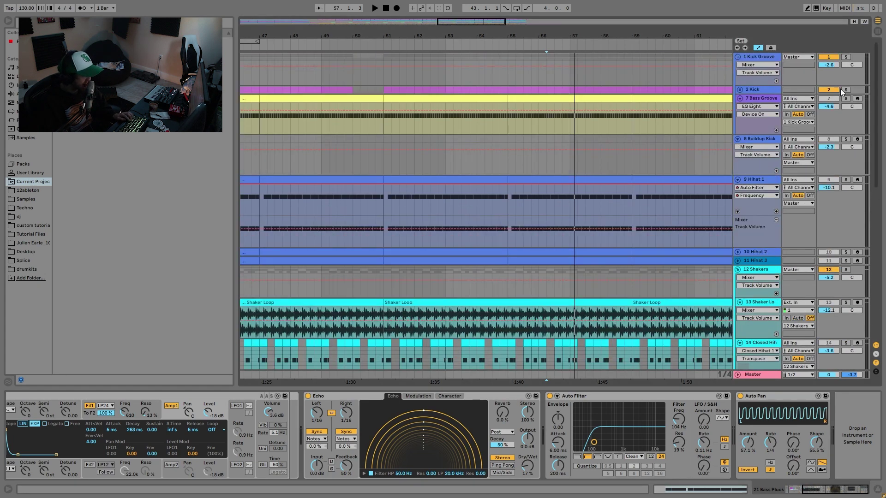
key("space")
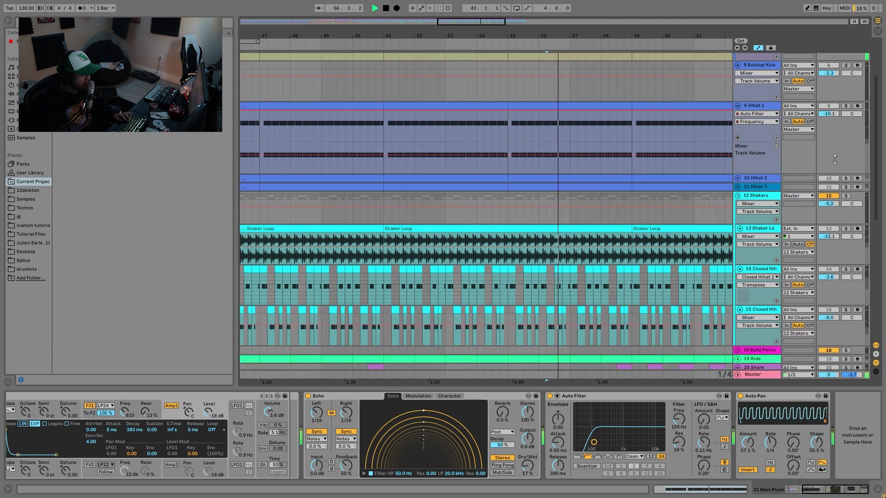
scroll(775, 251, "down", 10)
scroll(775, 251, "down", 3)
key("space")
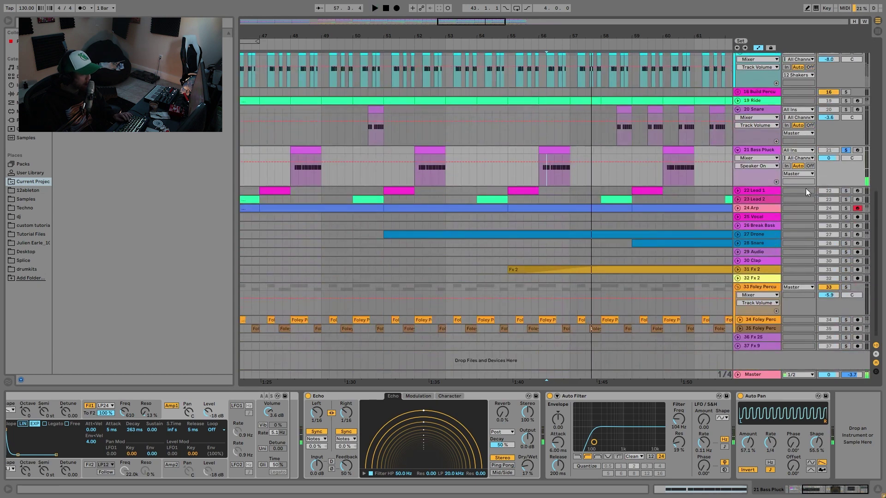
Solo the Lead 1 track, unfold it, and audition its clip at bar 55
left_click(523, 190)
key("space")
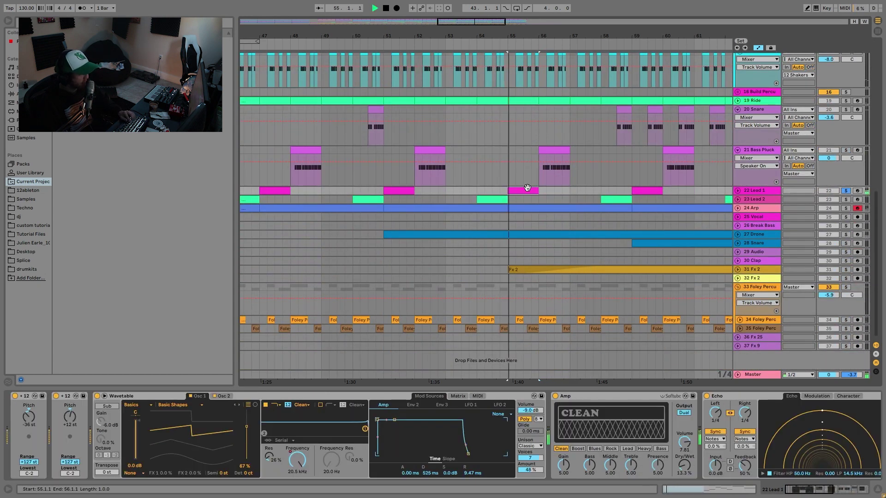
left_click(737, 191)
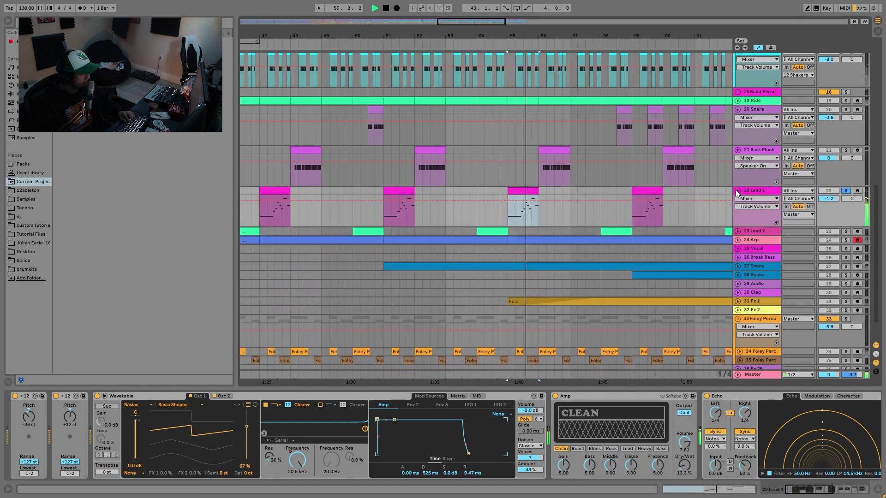
key("space")
Open the Lead 1 clip at bar 55, review its notes folded to the used pitches, audition E4 and A4, and unfold the view
double_click(521, 203)
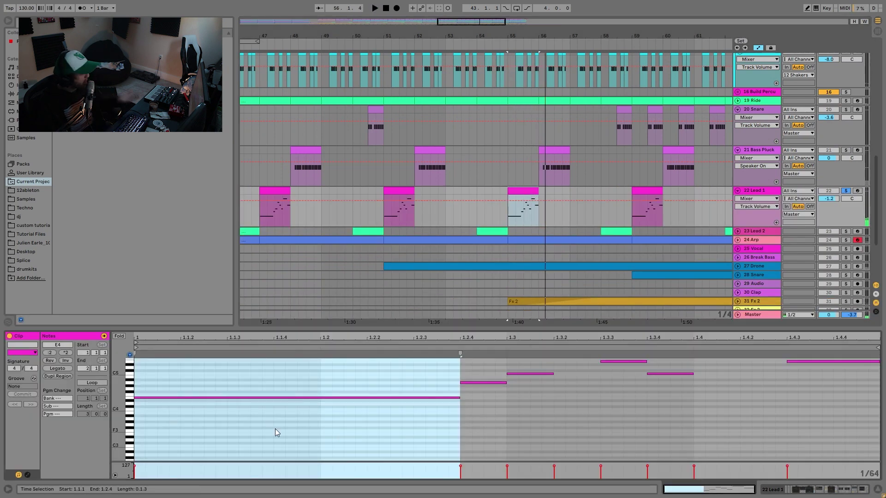
scroll(129, 431, "up", 5)
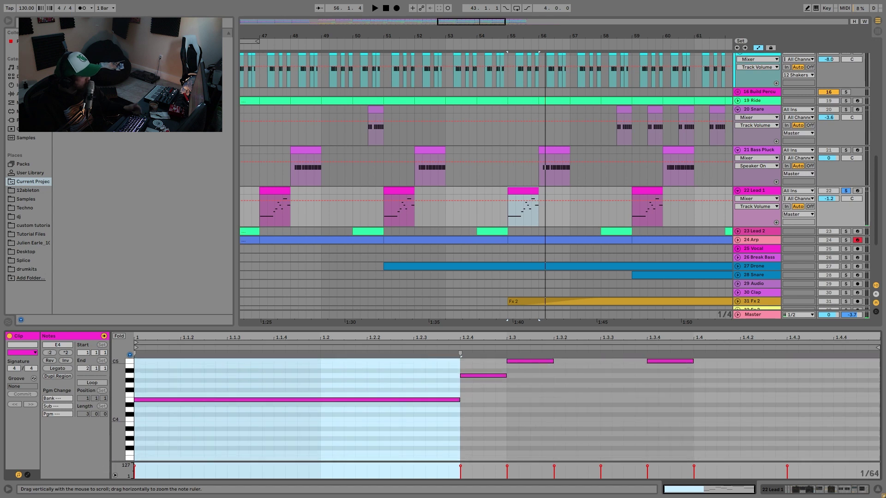
left_click(119, 336)
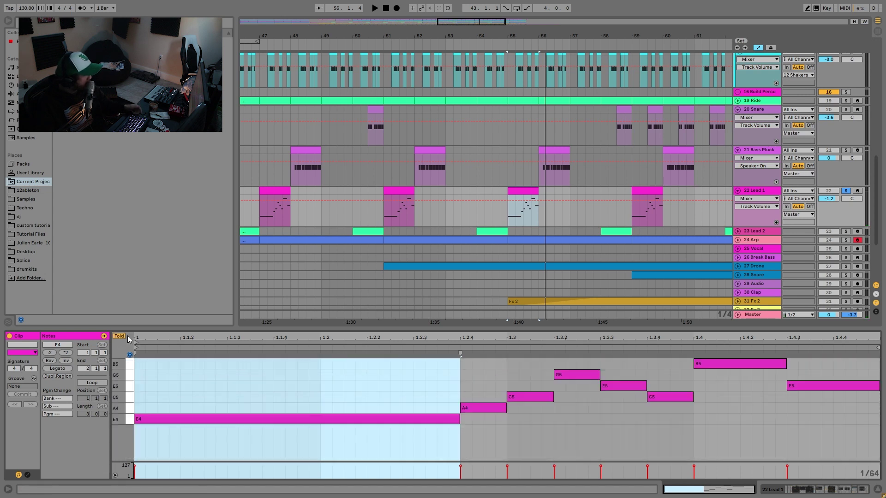
left_click(349, 419)
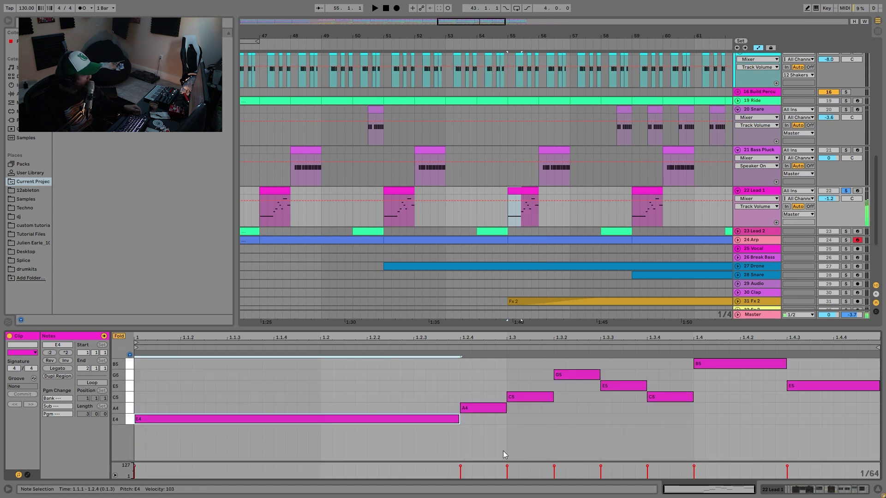
left_click(482, 407)
left_click(120, 336)
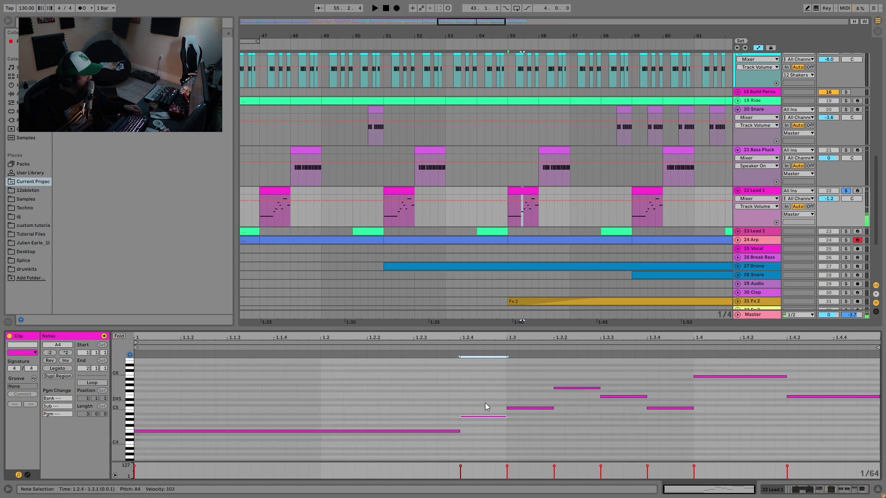
Audition the C5, G5, E5 and second C5 notes of the Lead 1 melody one at a time
left_click(527, 409)
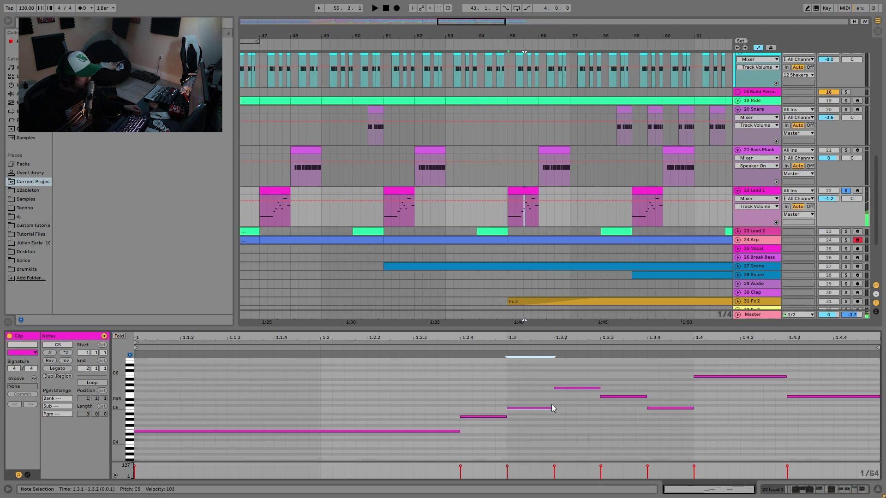
left_click(576, 388)
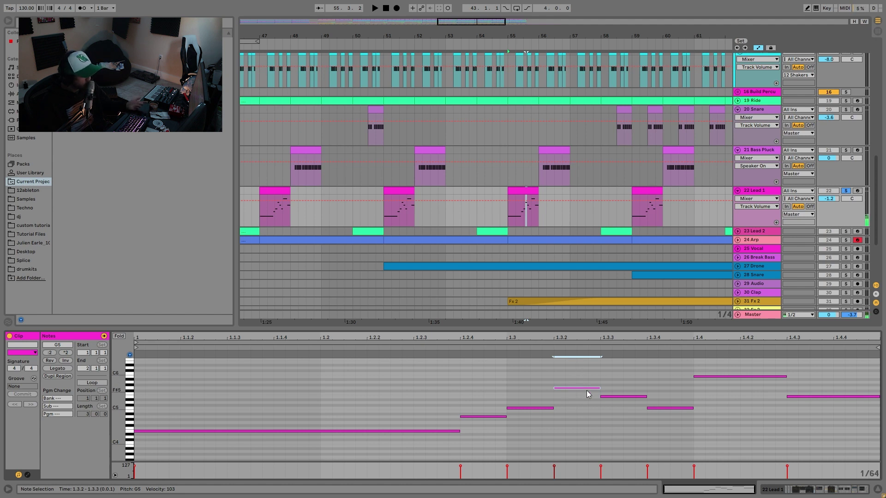
left_click_drag(634, 369, 633, 432)
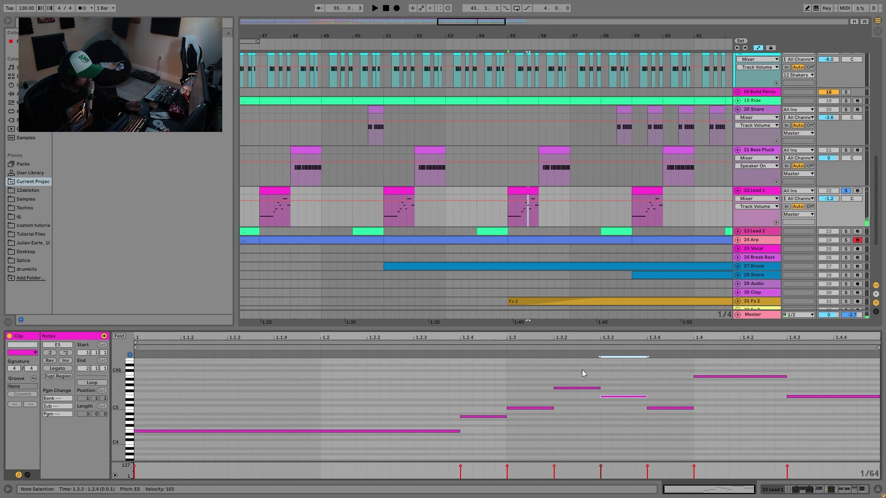
left_click(577, 388)
left_click(623, 396)
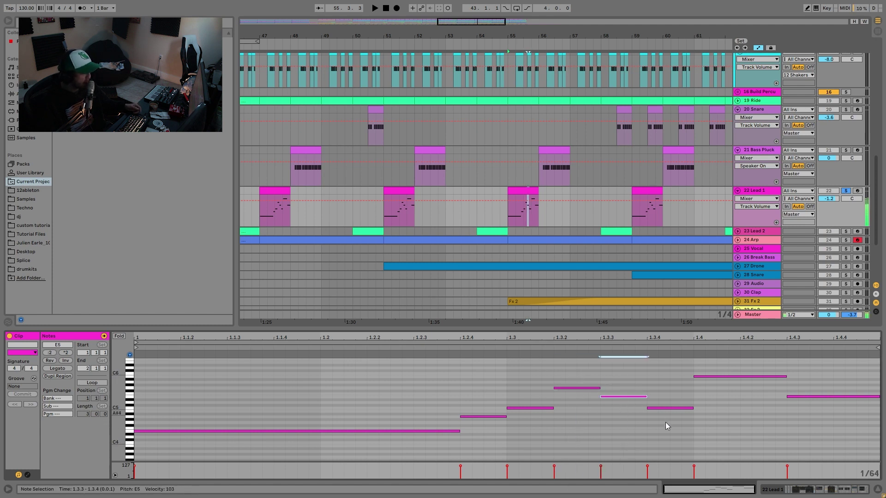
left_click(672, 409)
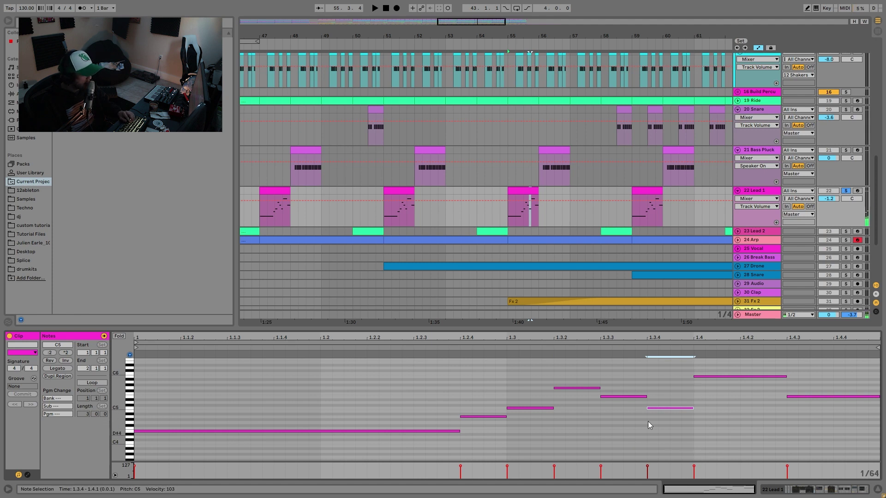
Audition the B5 note and the final E5 note of the Lead 1 melody
left_click(766, 376)
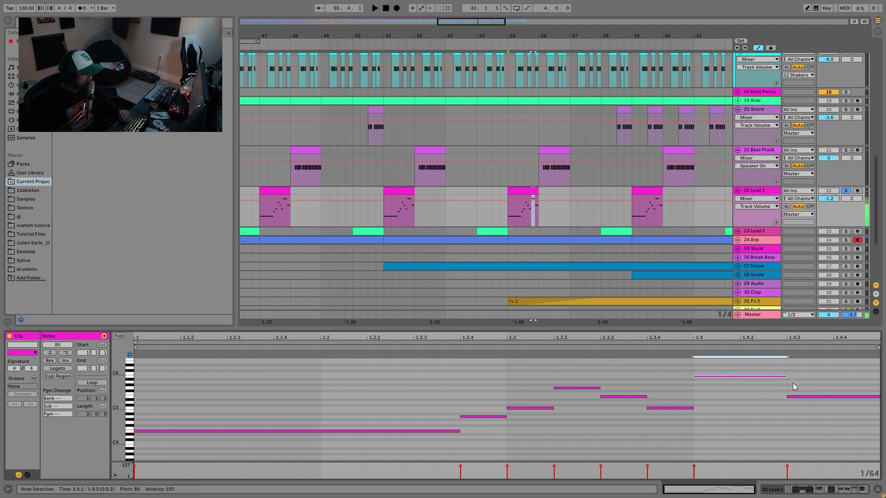
left_click(814, 397)
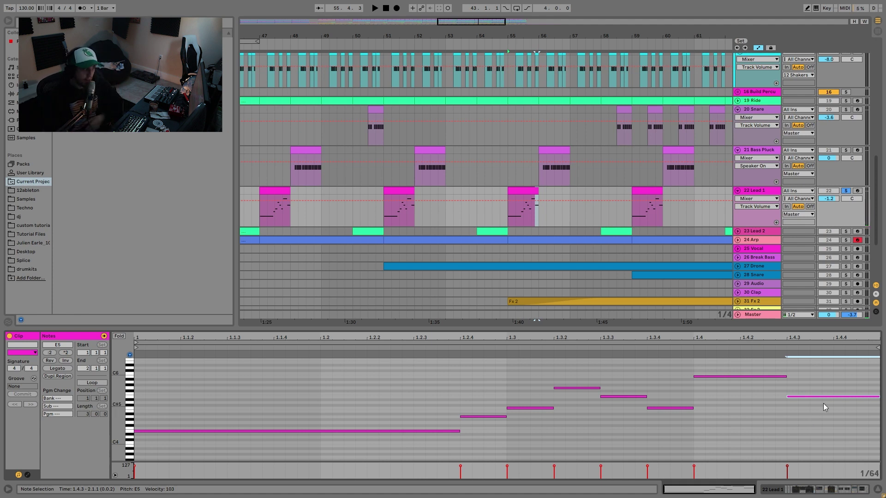
Try out a stack of short notes from G4 up to E5 above the opening E4 of the Lead 1 clip, and delete them
double_click(138, 423)
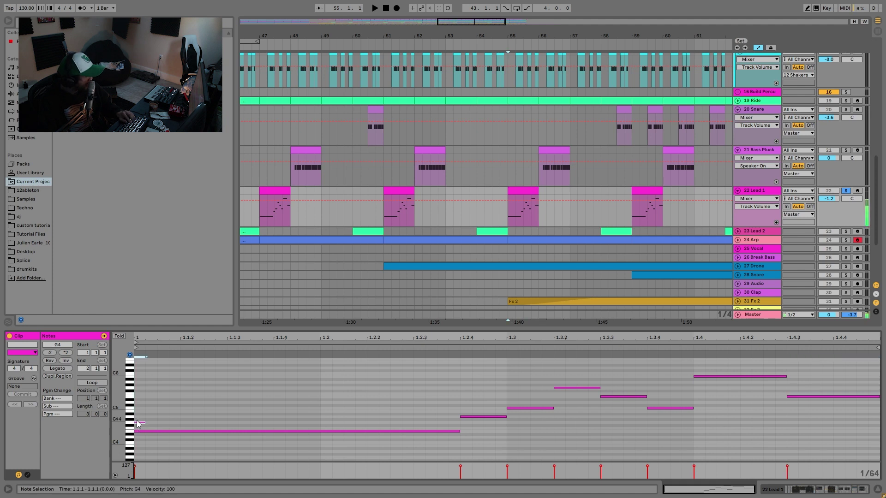
double_click(140, 417)
double_click(139, 411)
double_click(139, 408)
double_click(141, 402)
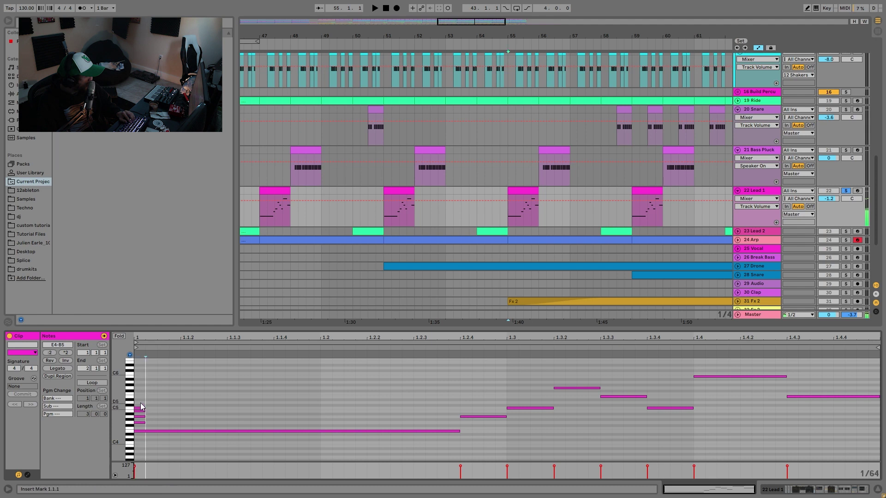
double_click(140, 397)
left_click_drag(143, 388, 142, 444)
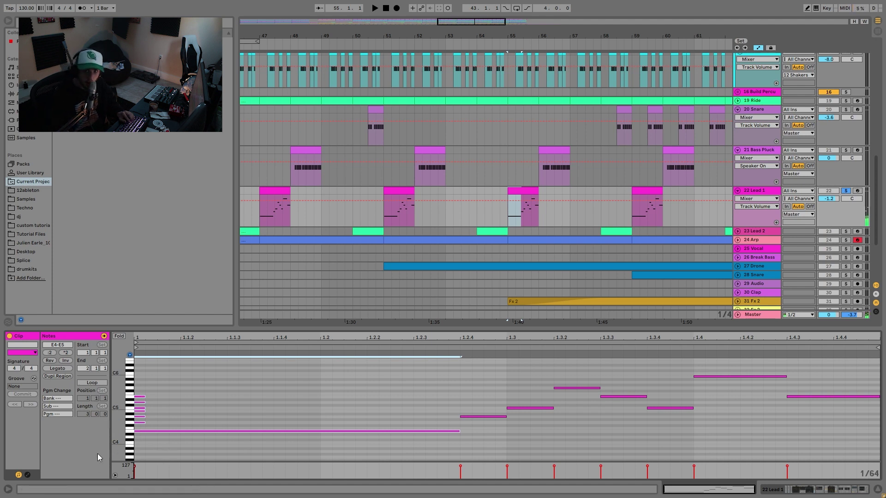
left_click_drag(147, 383, 138, 430)
key("Delete")
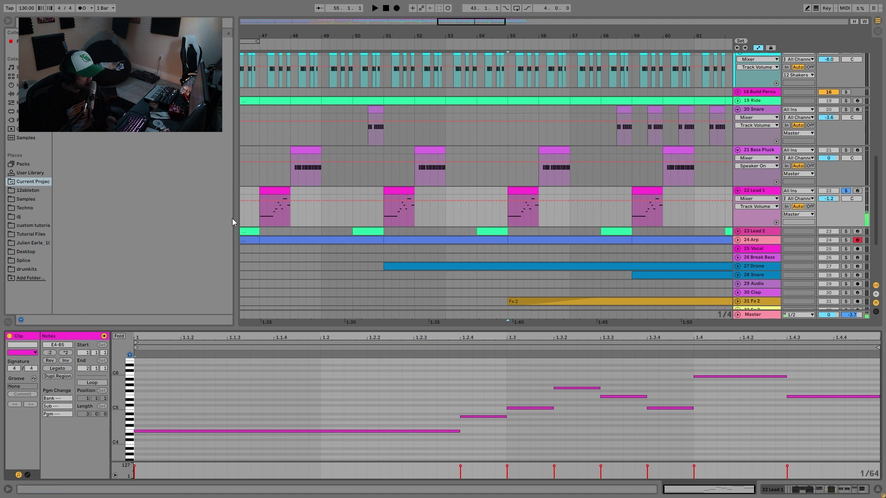
Play the Lead 1 clip at bar 51 and replay it with the track's device chain shown
left_click(400, 191)
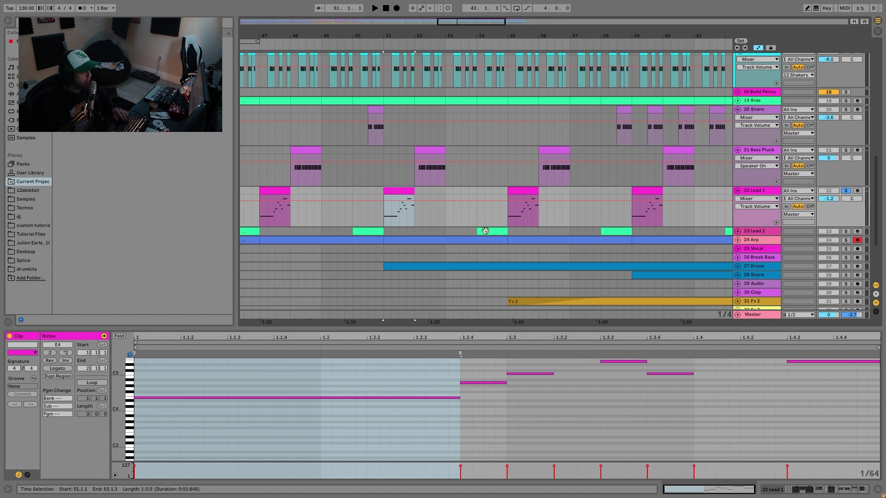
key("space")
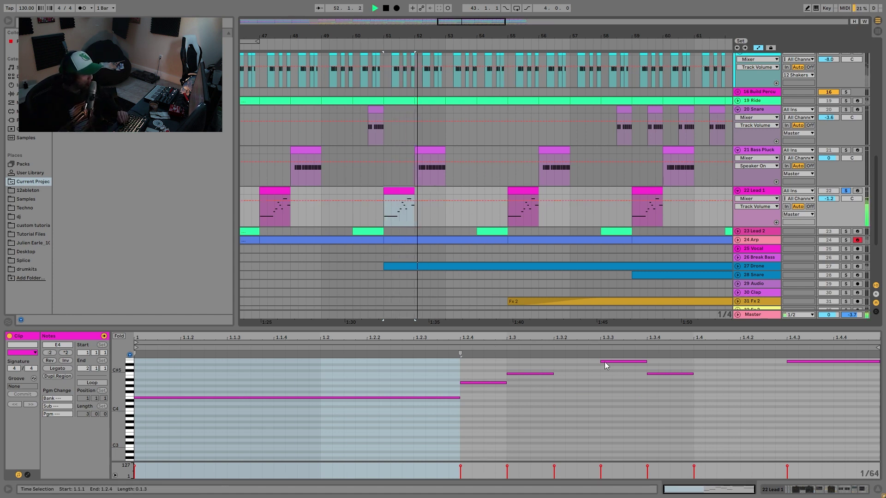
key("space")
key("shift+Tab")
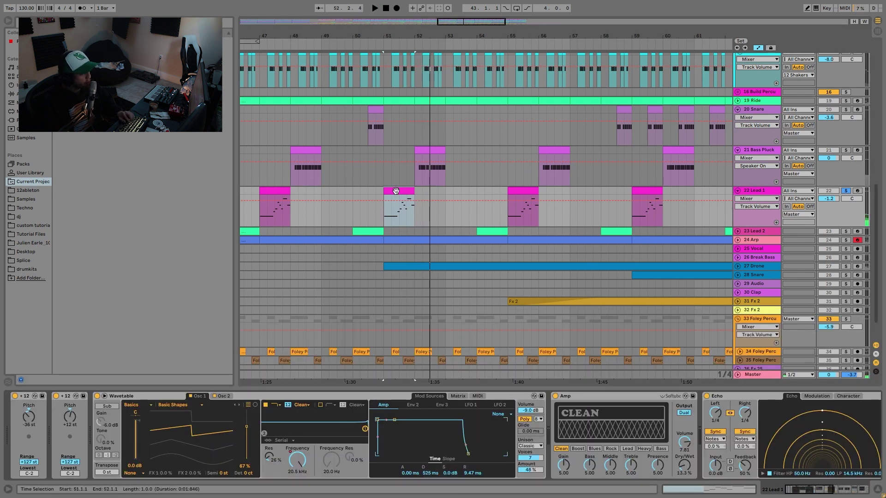
key("space")
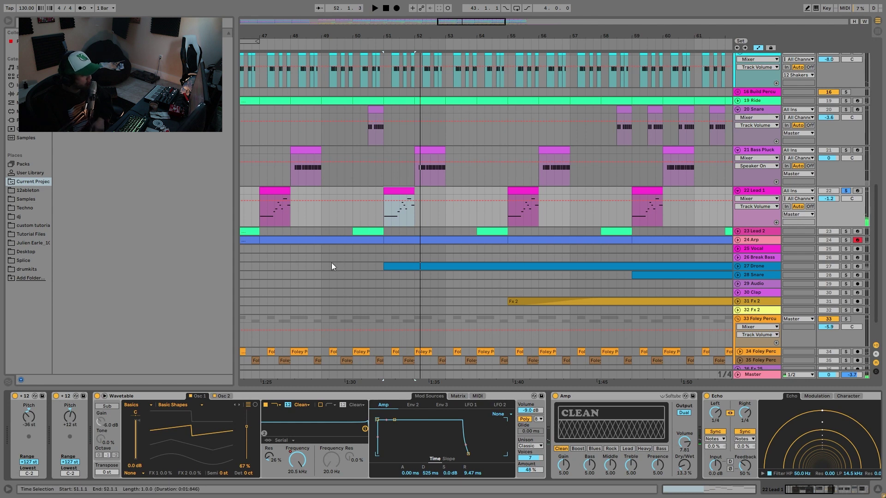
key("space")
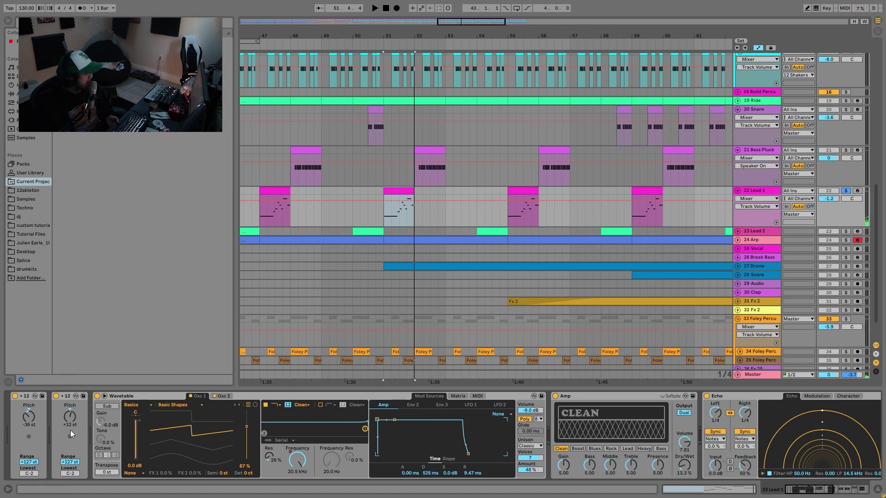
View the second oscillator of Lead 1's Wavetable and replay the clip at bar 51 while reviewing its settings
scroll(120, 428, "down", 3)
scroll(120, 430, "down", 3)
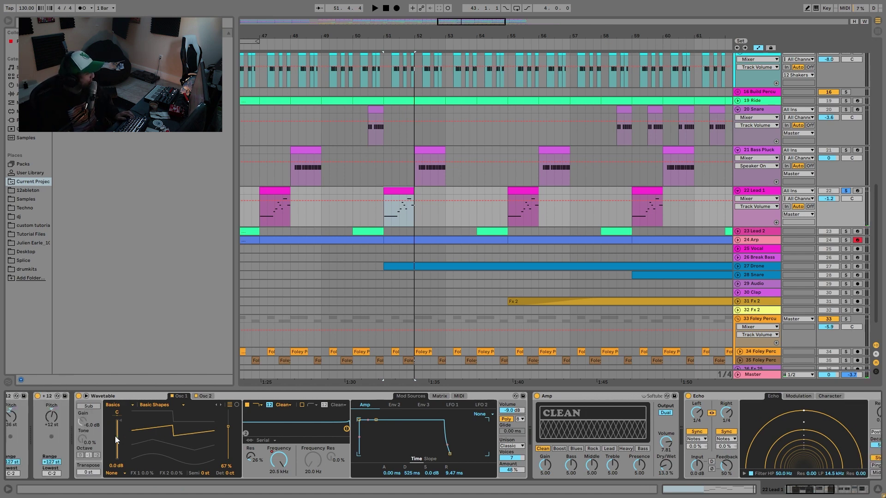
scroll(117, 445, "up", 2)
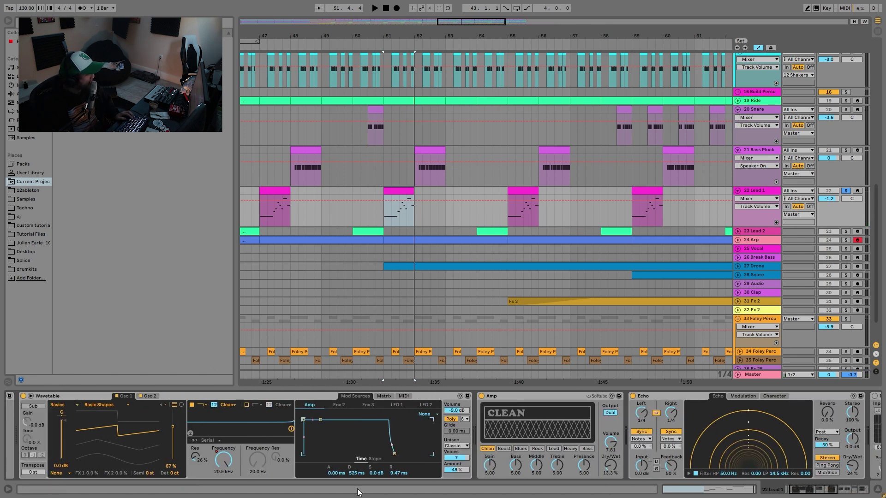
left_click(148, 395)
left_click(152, 394)
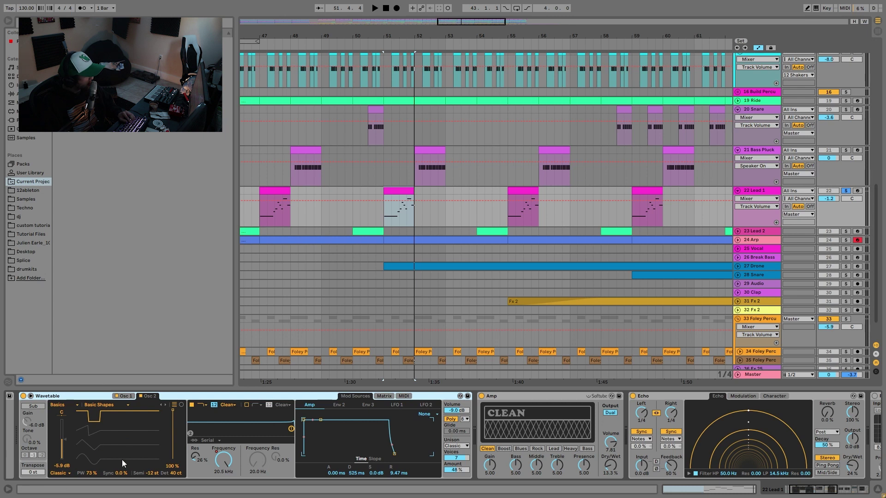
key("space")
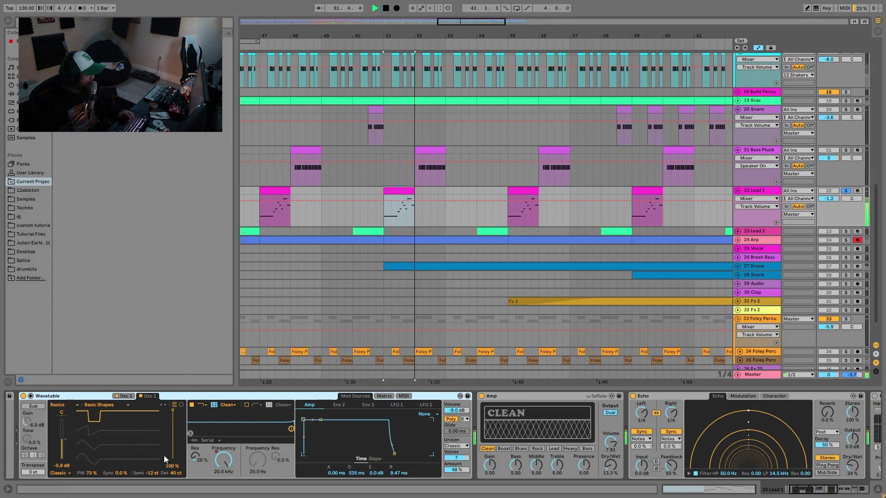
key("space")
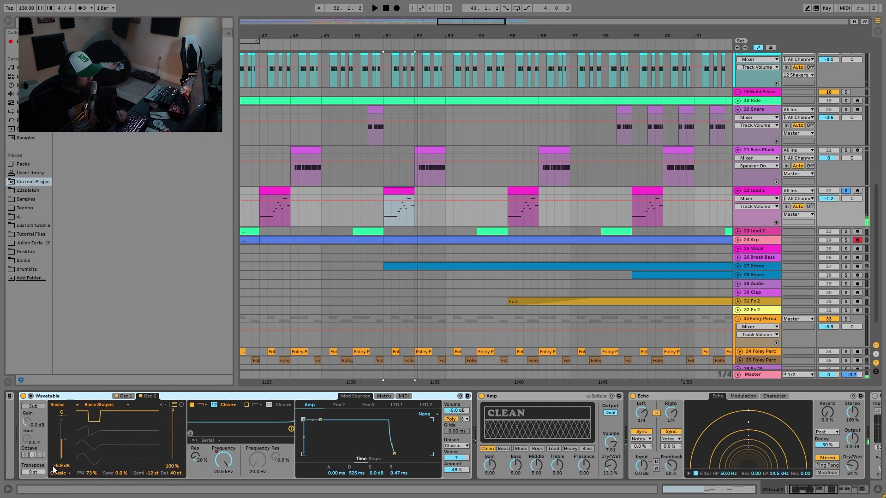
key("space")
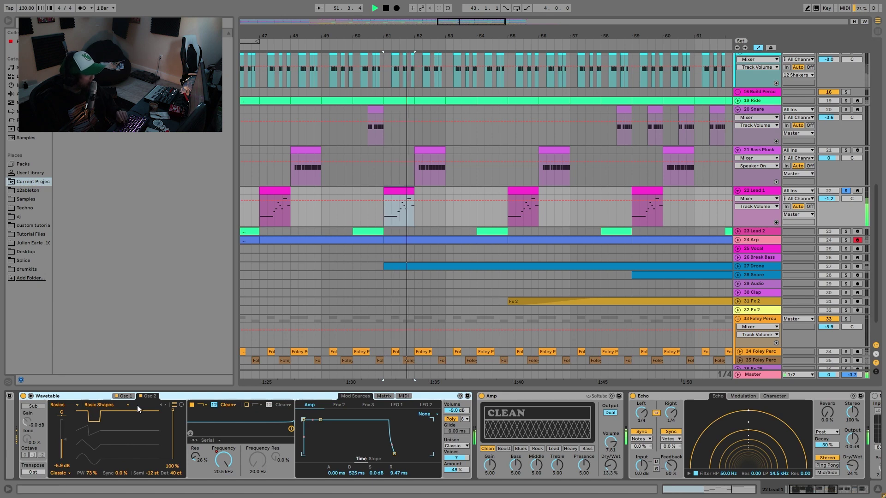
key("space")
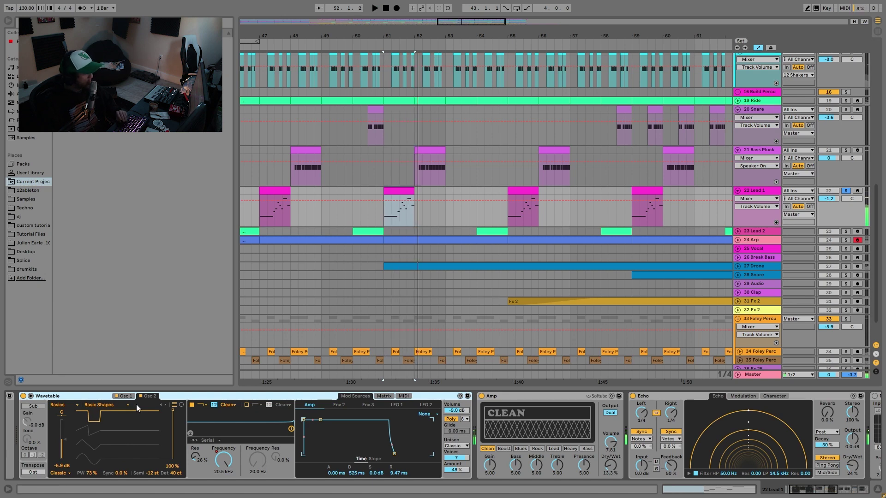
Show Wavetable's Filter 1 Freq automation on Lead 1 across the whole arrangement and play the track from bar 1
left_click(222, 461)
key("minus")
key("minus")
key("minus")
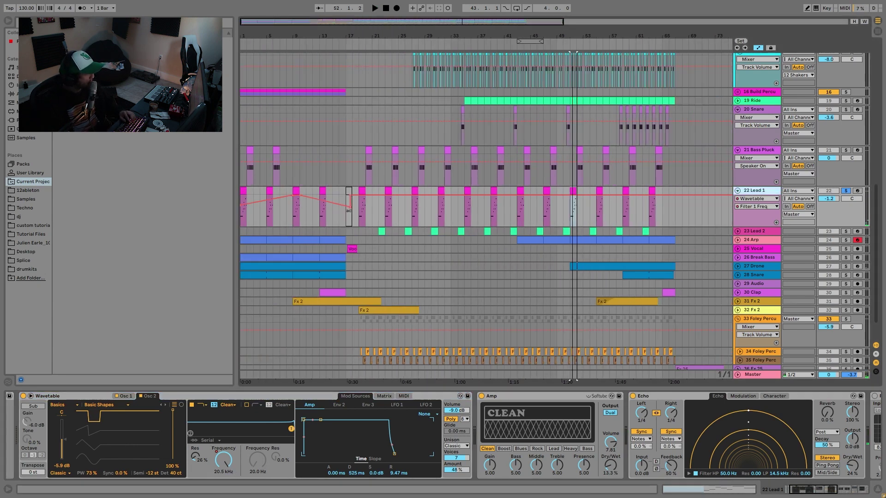
left_click(242, 203)
key("space")
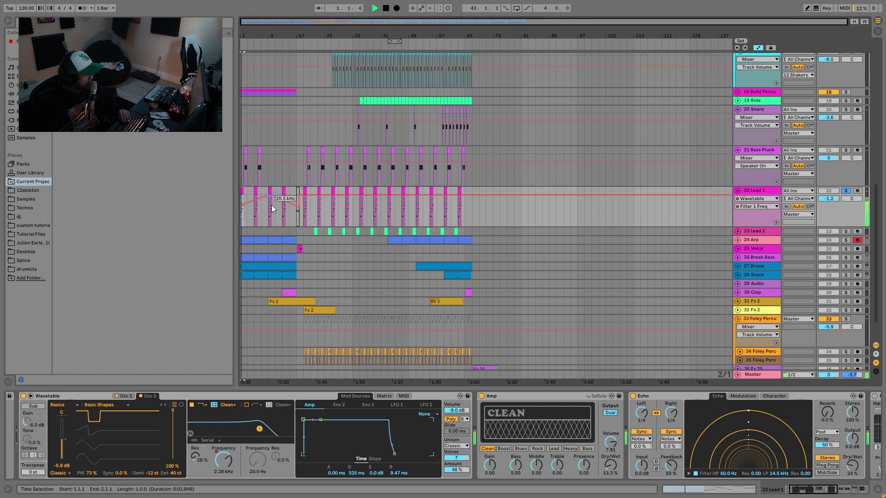
key("space")
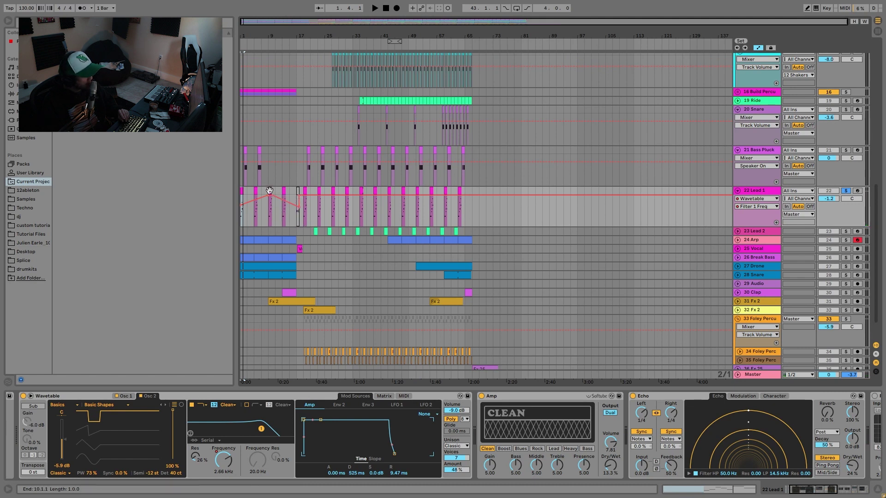
mouse_move(276, 198)
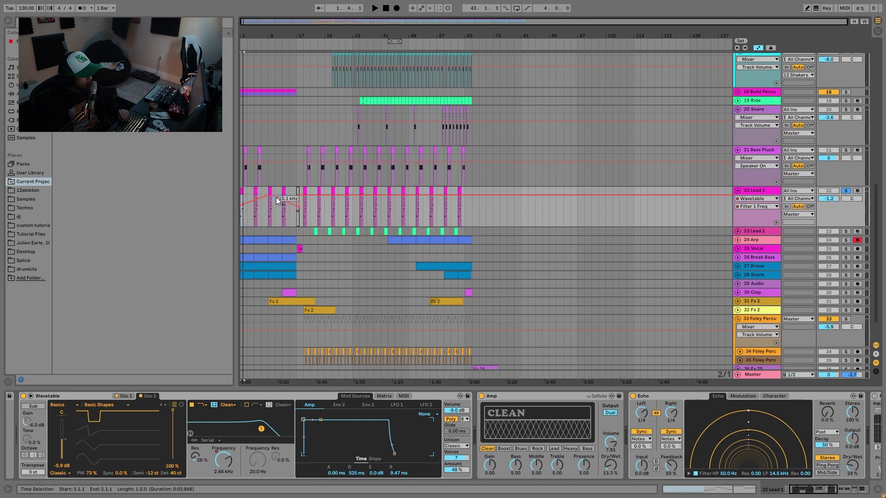
Select the Lead 1 clip at bar 19 and delete the switched-off Reverb from the track's device chain
left_click(304, 189)
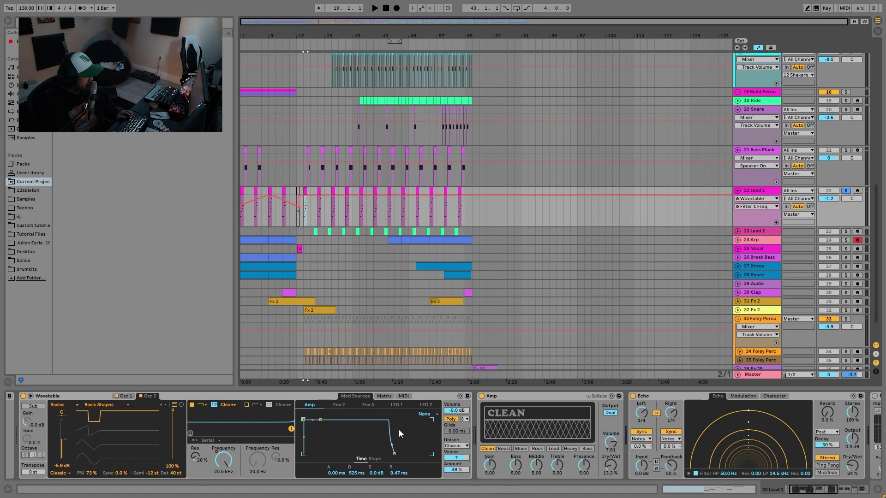
scroll(398, 430, "right", 6)
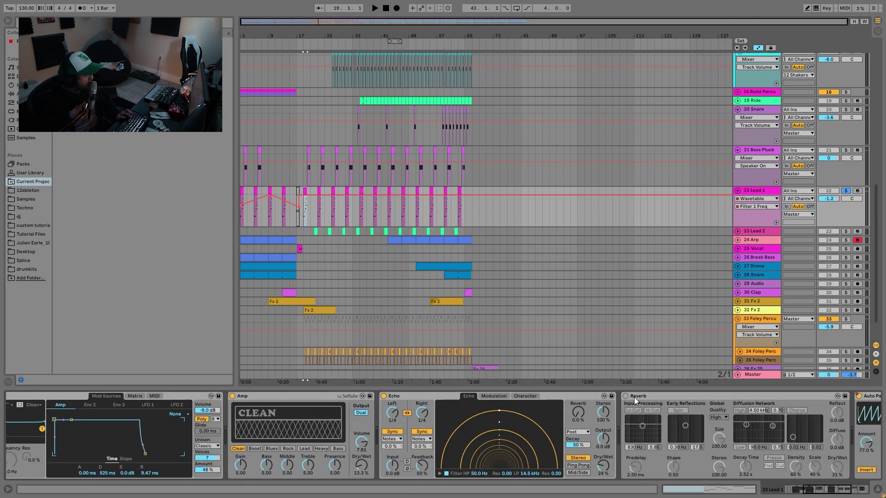
left_click(659, 396)
key("Delete")
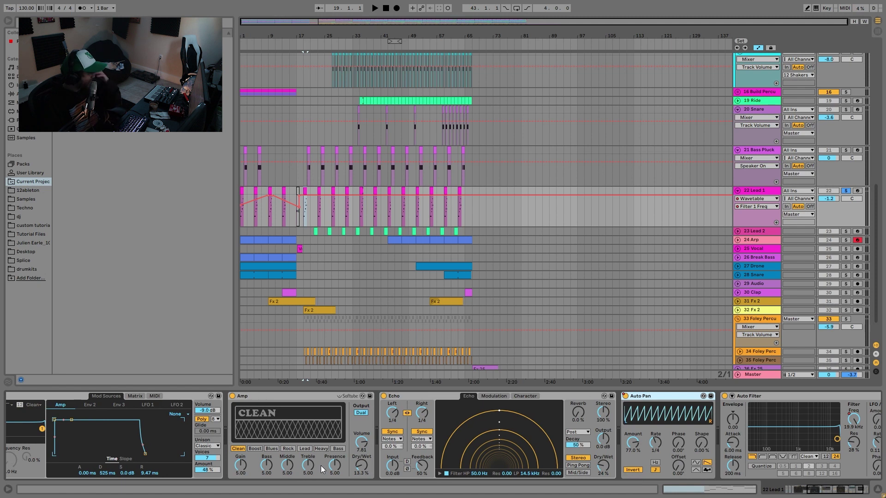
Audition the Lead 1 clip at bar 19 with the Amp bypassed, and switch the Amp back on
left_click(232, 396)
key("space")
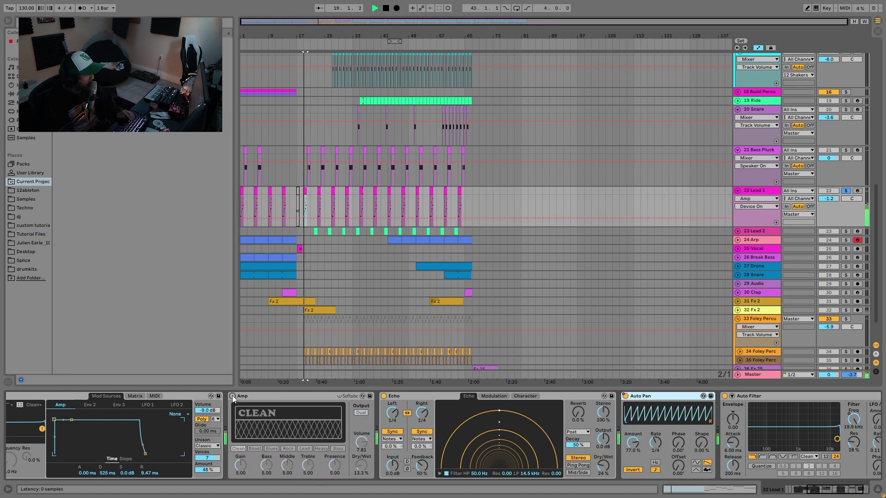
left_click(232, 395)
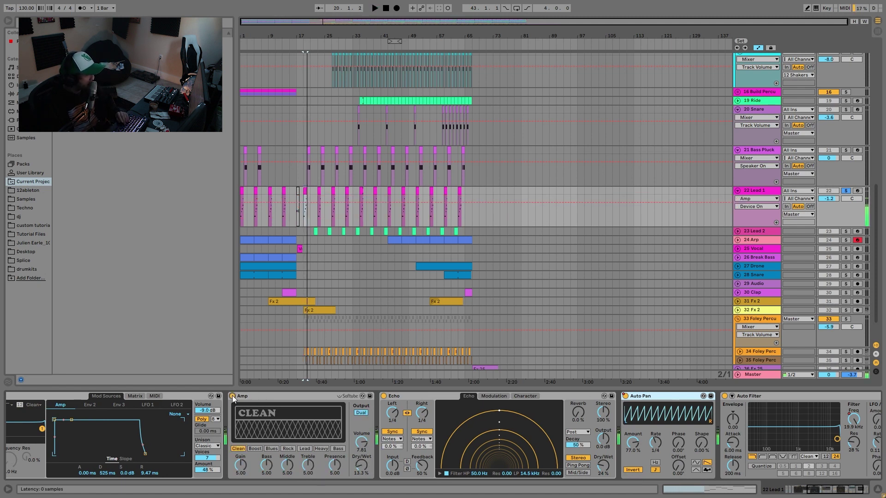
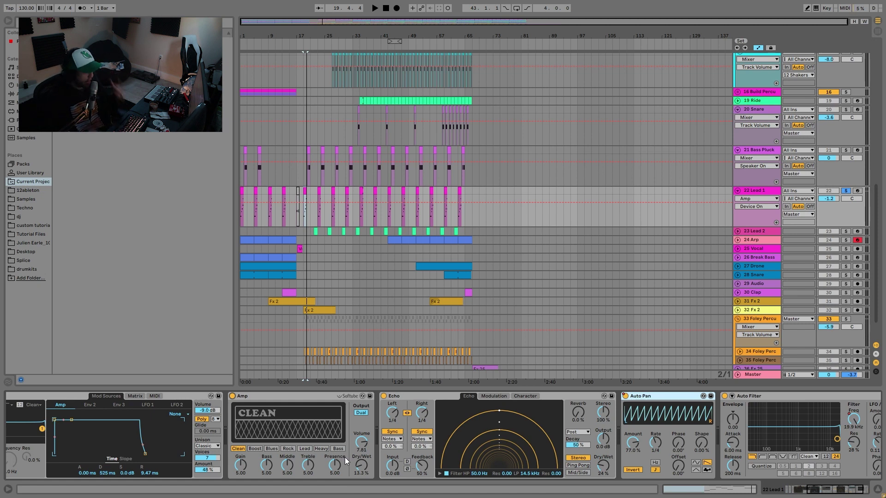
Try the Amp's Dry/Wet at 100 % while playing bar 19, undo the change, and replay the clip
left_click_drag(367, 472, 368, 426)
key("space")
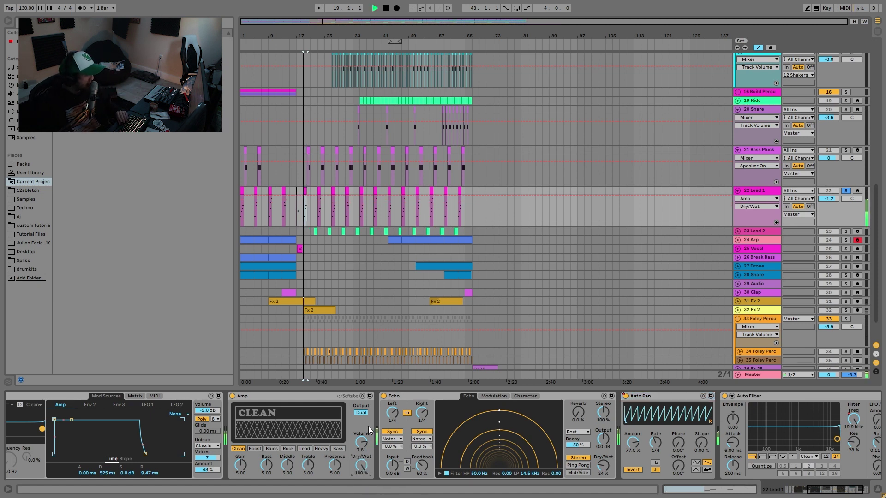
key("space")
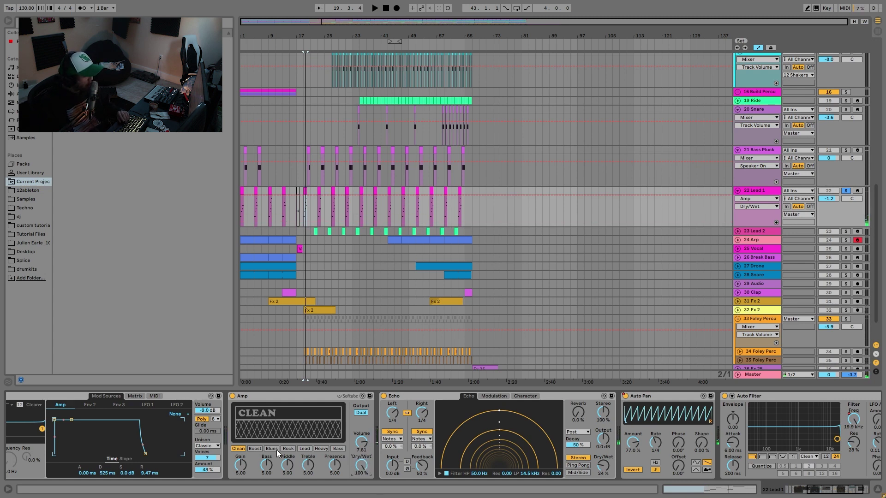
key("ctrl+z")
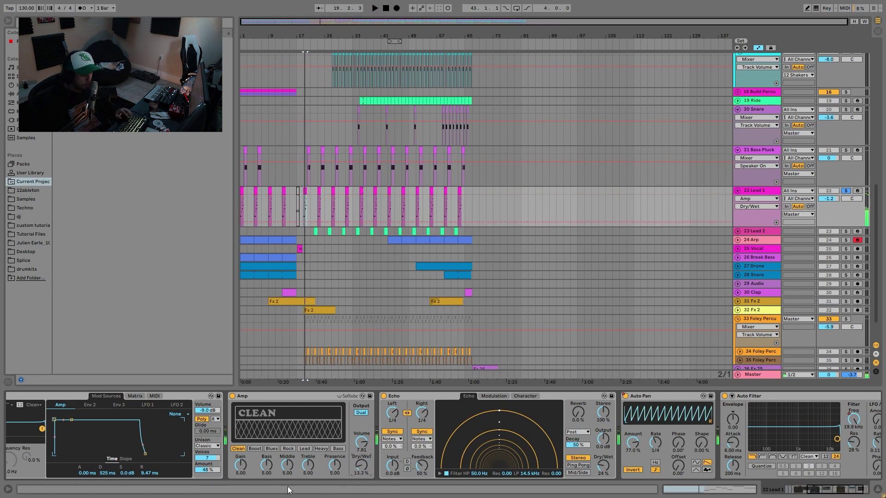
key("space")
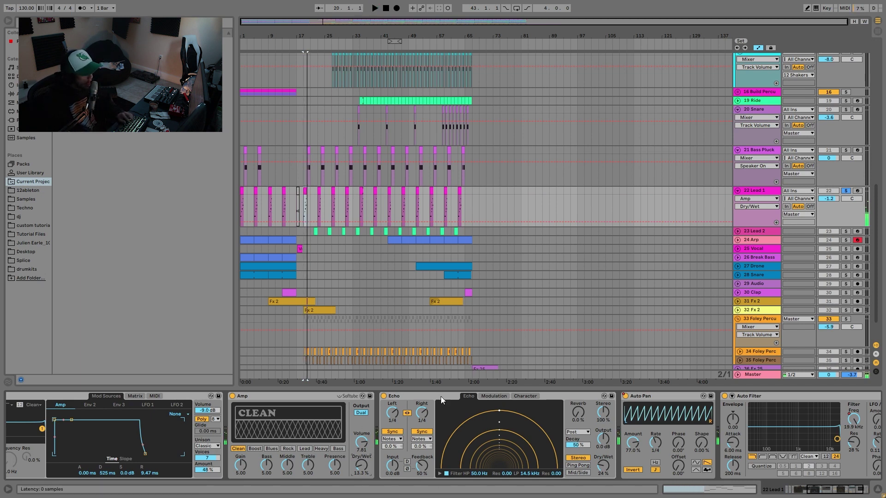
View the Echo, Auto Pan and Auto Filter on Lead 1 and show the Auto Pan's Device On automation
scroll(554, 443, "down", 3)
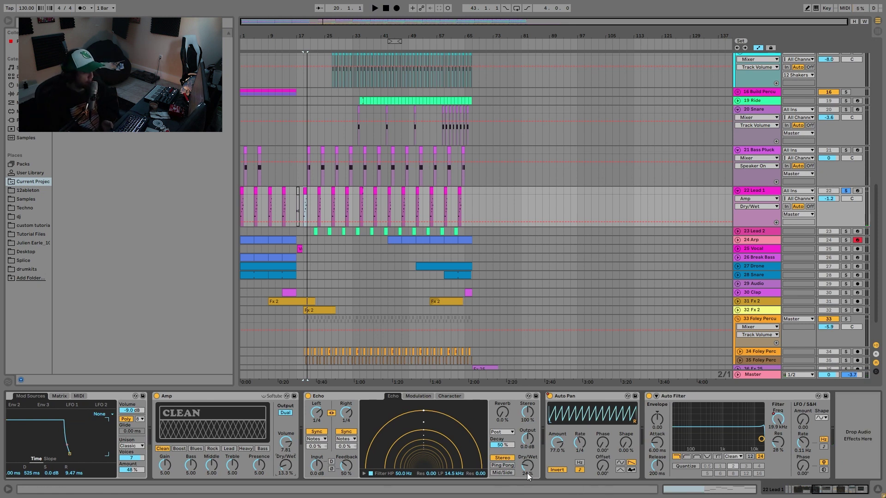
right_click(548, 397)
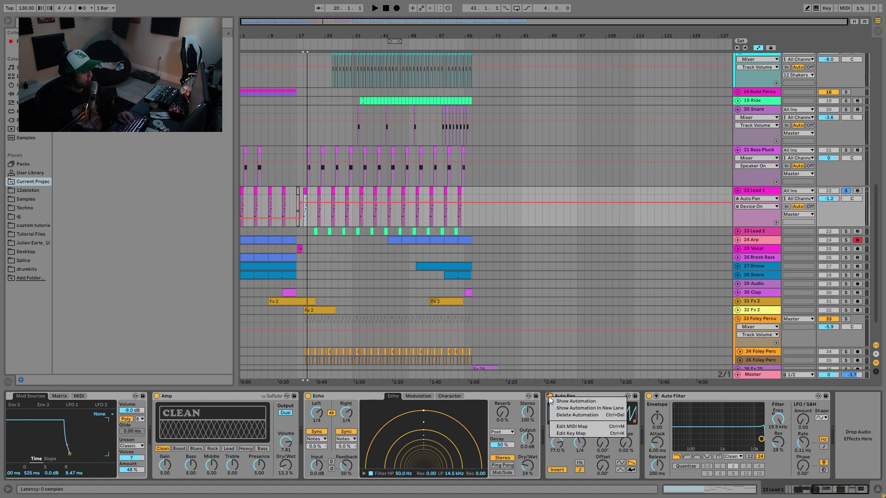
left_click(303, 191)
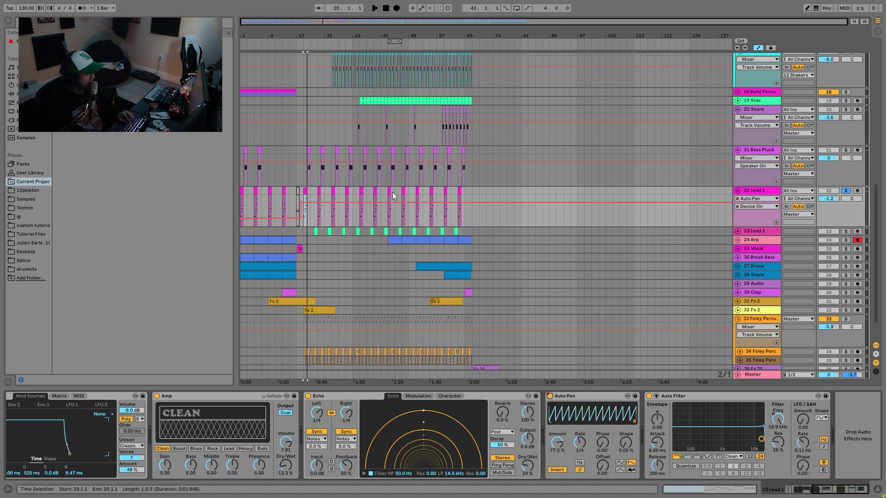
Show the Auto Filter's Frequency automation on Lead 1 and audition the track's last clip at bar 63
left_click(778, 419)
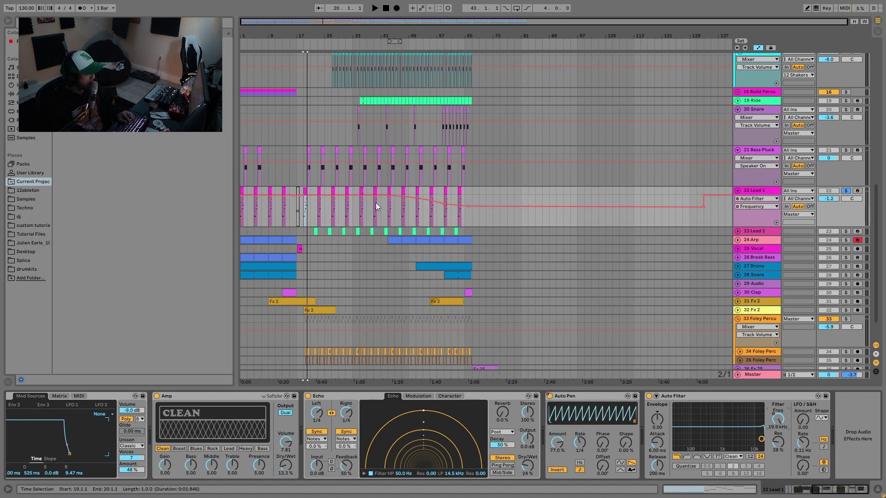
left_click(462, 194)
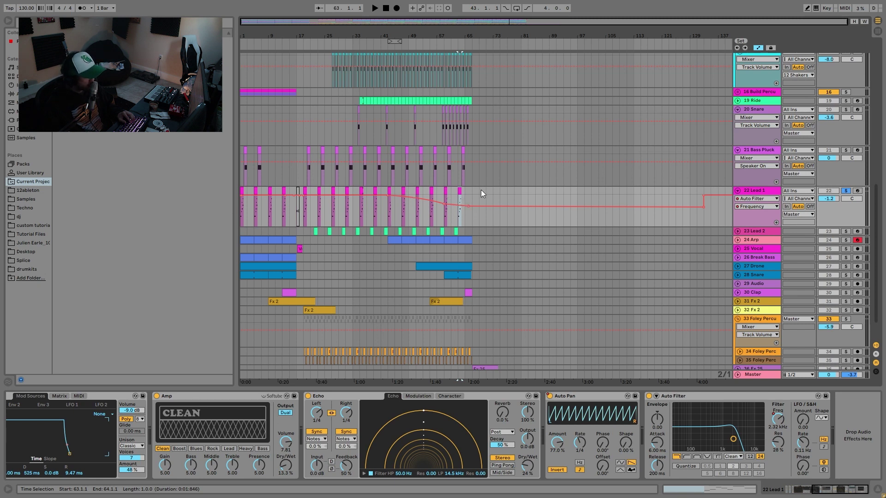
left_click_drag(471, 193, 549, 208)
left_click(456, 194)
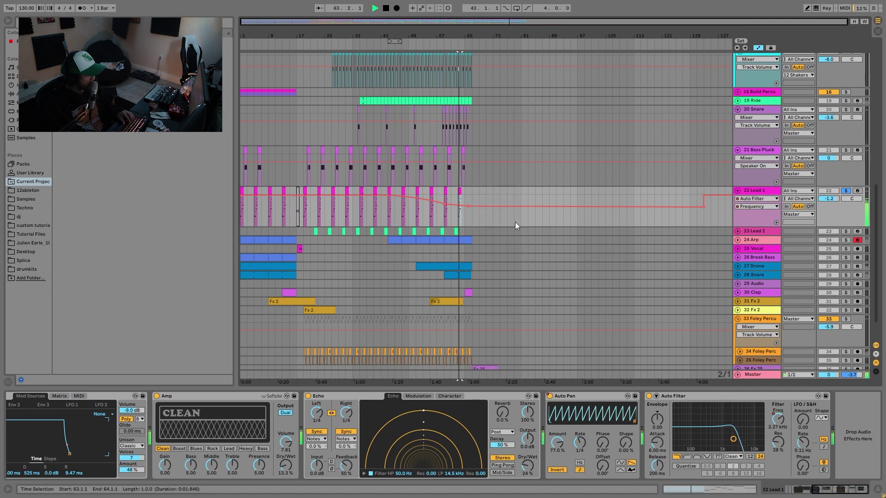
Solo and unfold Lead 2, audition its clip at bar 58 and open the clip's notes
left_click(845, 231)
left_click(785, 233)
left_click(737, 231)
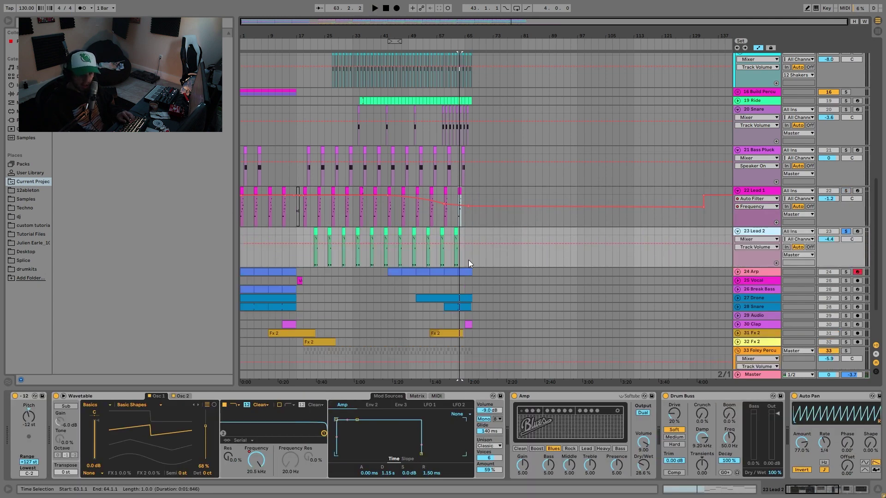
left_click(442, 229)
key("space")
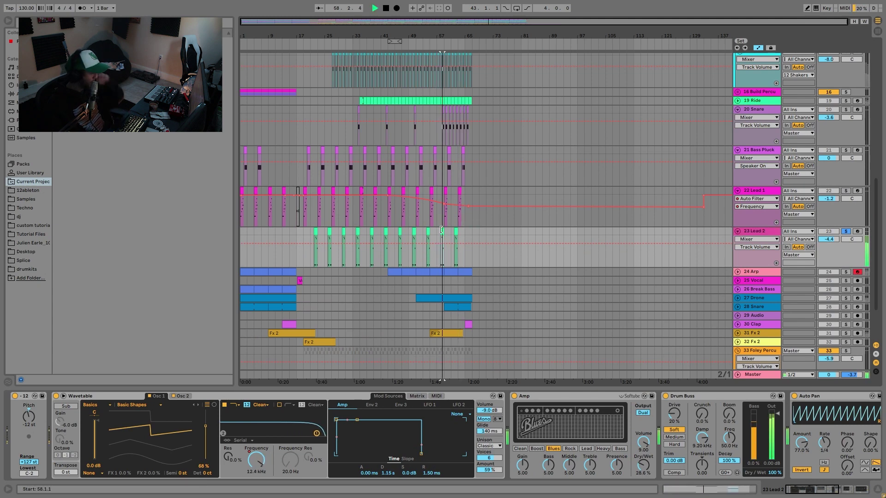
double_click(441, 229)
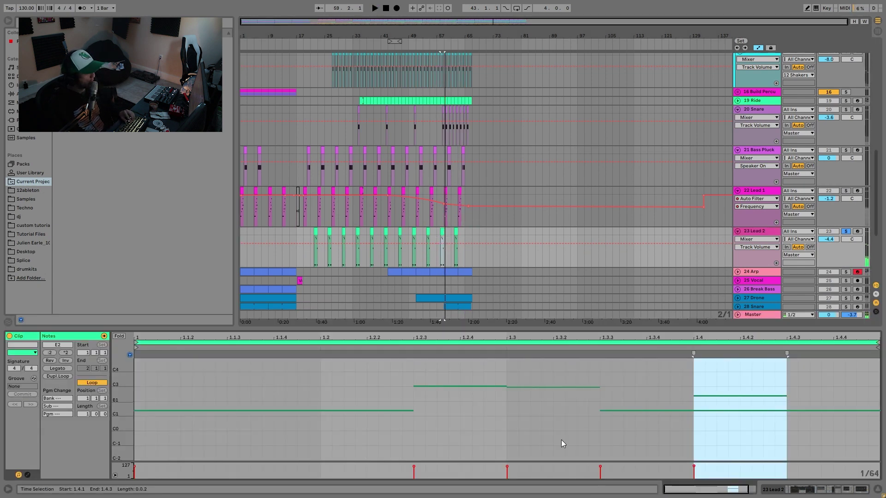
key("space")
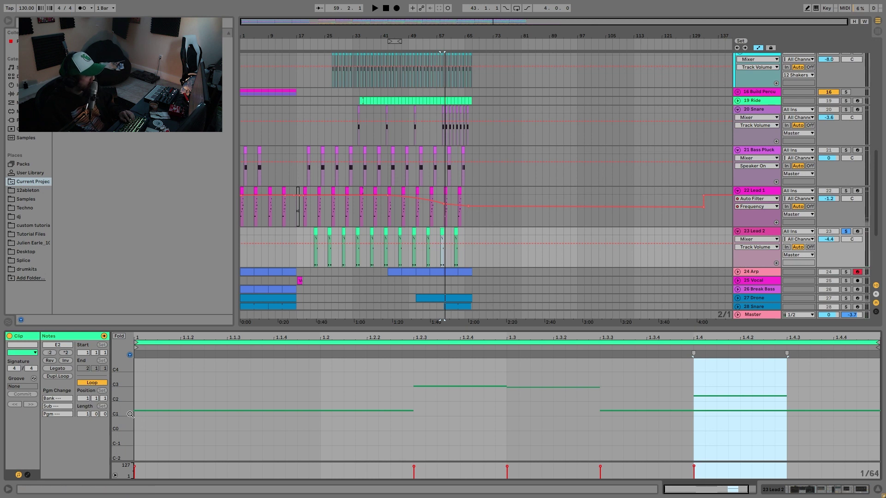
Zoom in on the Lead 2 clip's notes and highlight the B2–C3 pair and the E2 note
left_click_drag(122, 422, 229, 403)
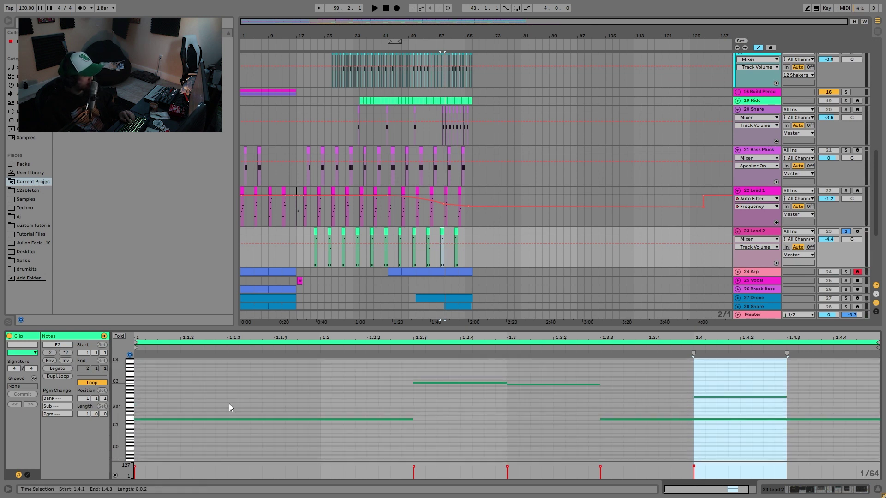
left_click(436, 408)
left_click_drag(413, 410, 547, 358)
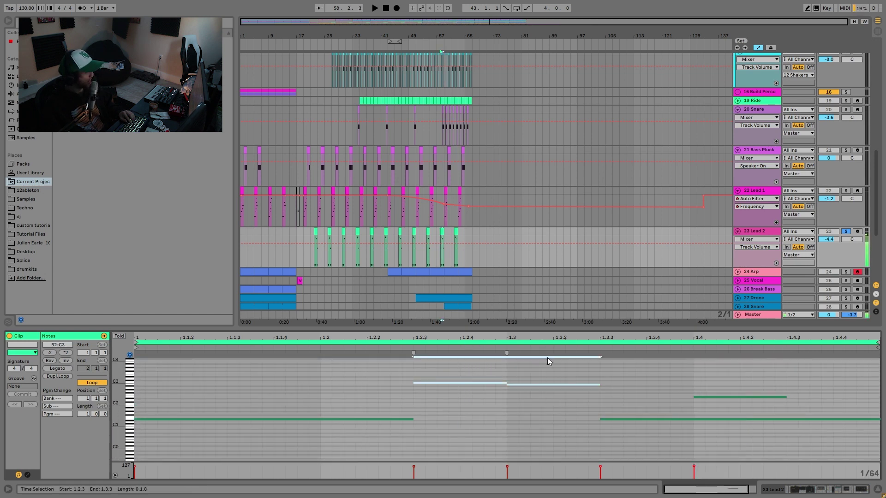
left_click(729, 397)
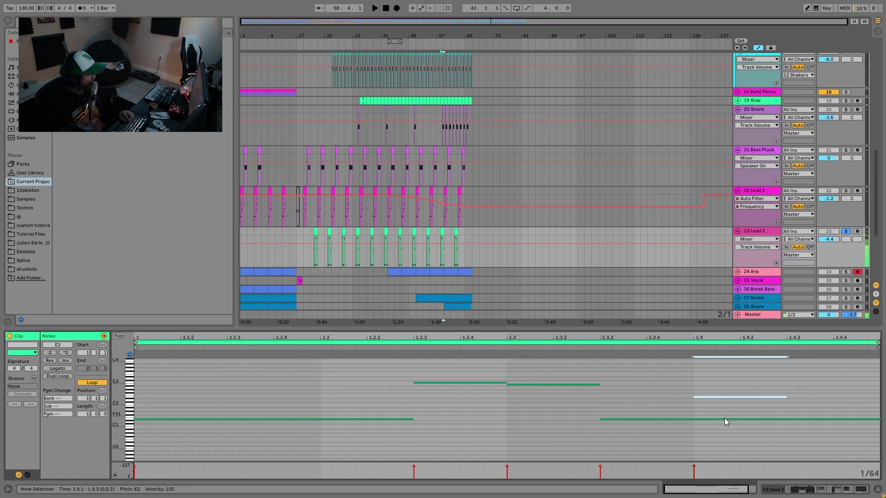
View Oscillator 2 and the Filter 1 Freq automation of Lead 2's Wavetable while replaying the clip at bar 58
key("space")
key("shift+Tab")
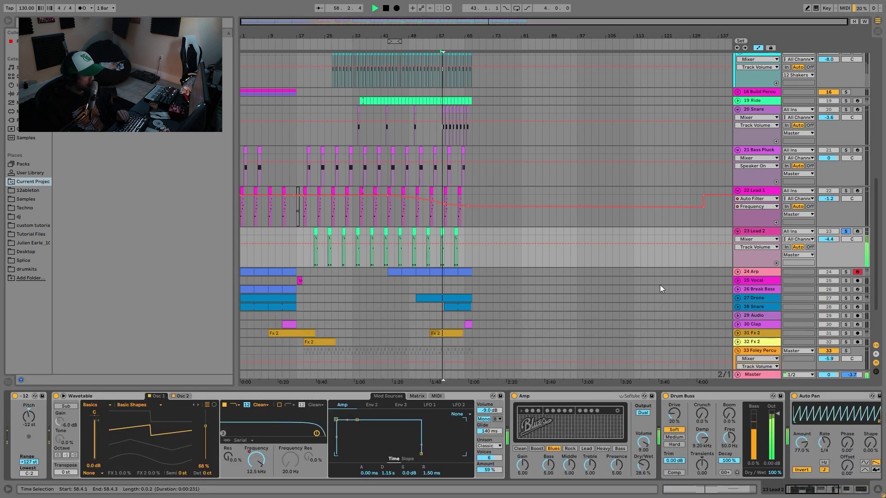
left_click_drag(269, 429, 228, 434)
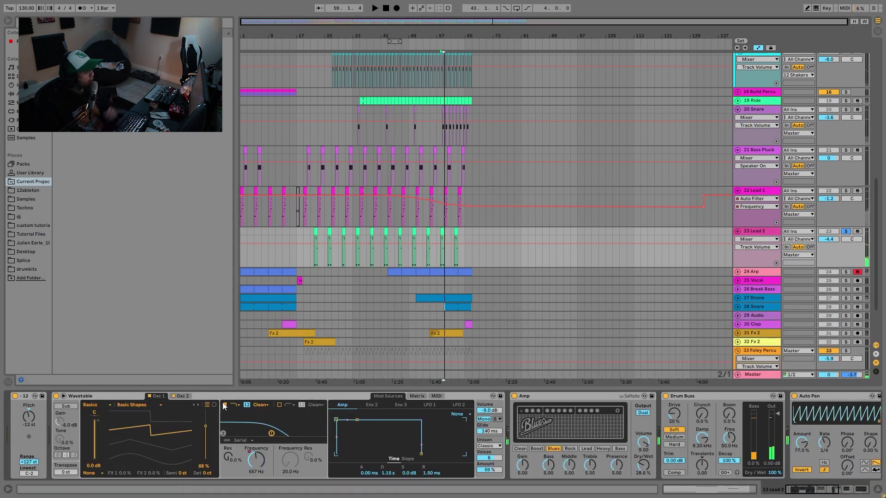
left_click(179, 396)
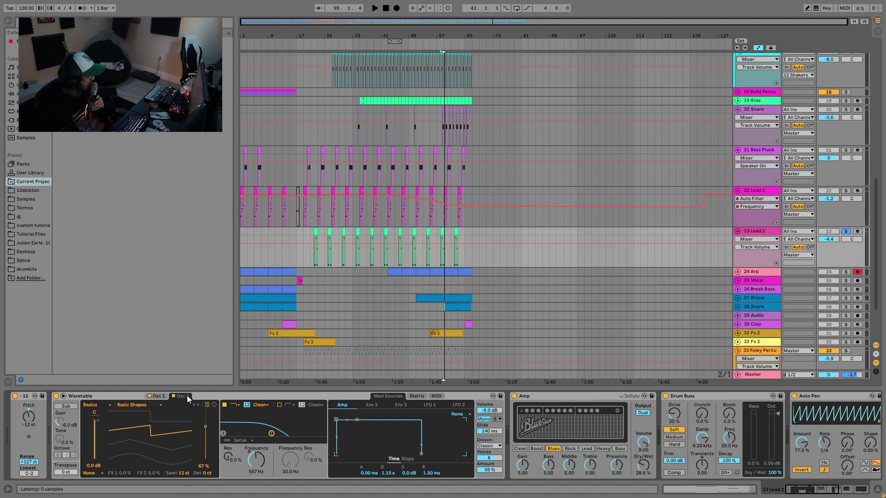
left_click(252, 459)
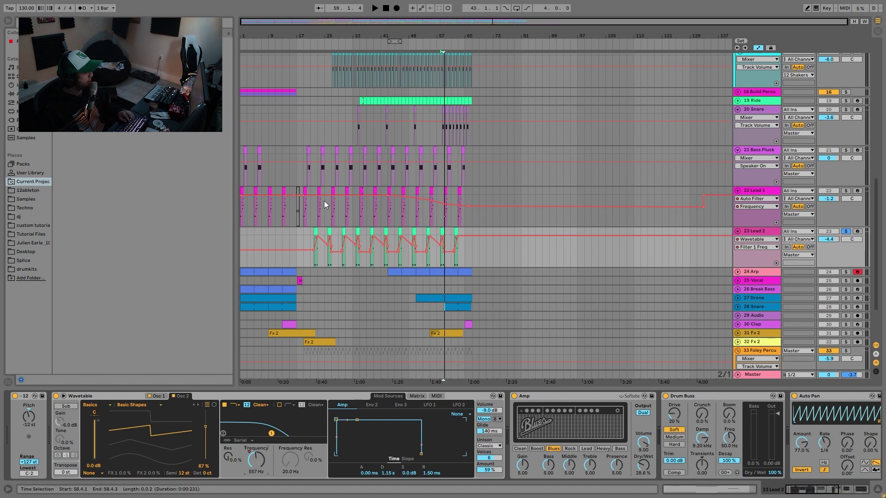
left_click_drag(326, 38, 412, 236)
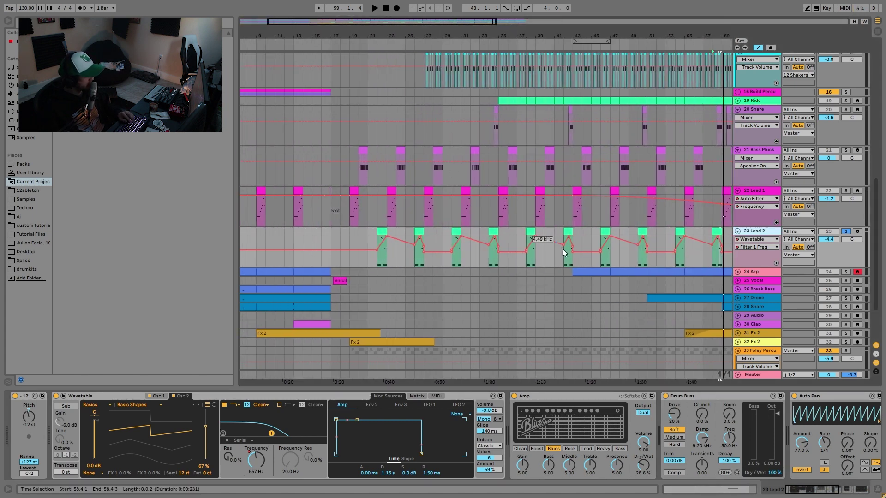
key("space")
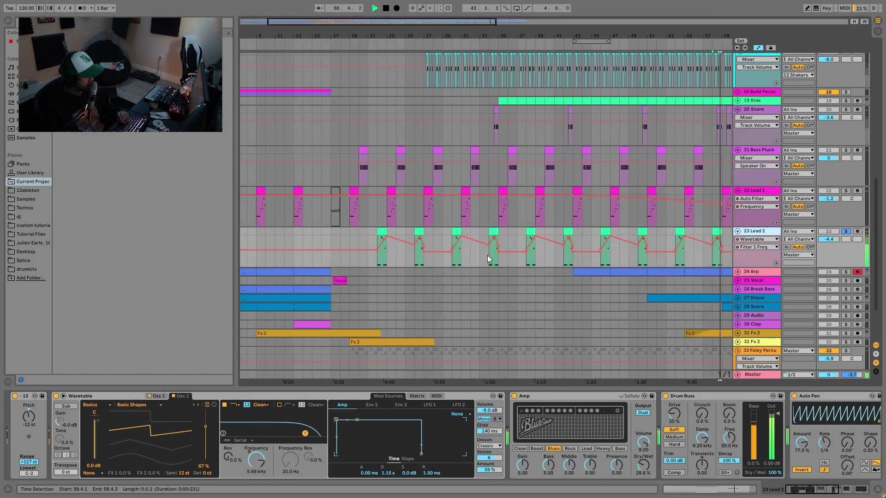
key("space")
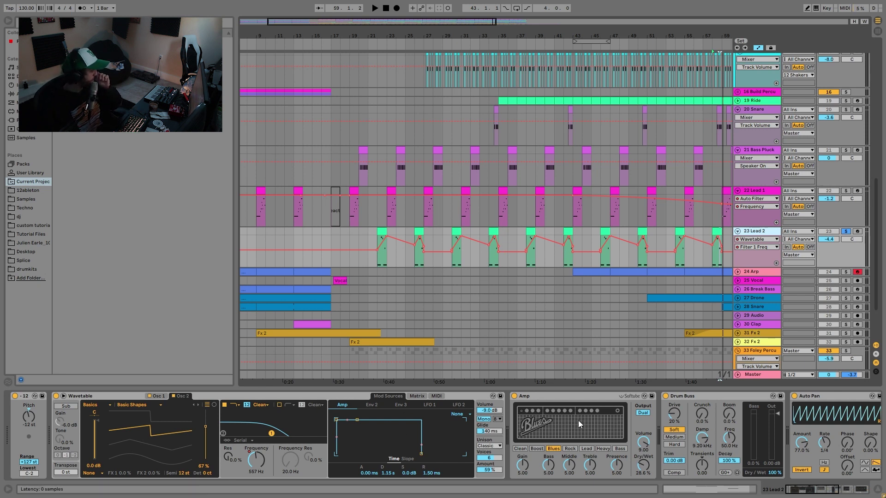
Try Lead 2's Amp Dry/Wet at 100 % during playback and undo the change
scroll(586, 467, "right", 5)
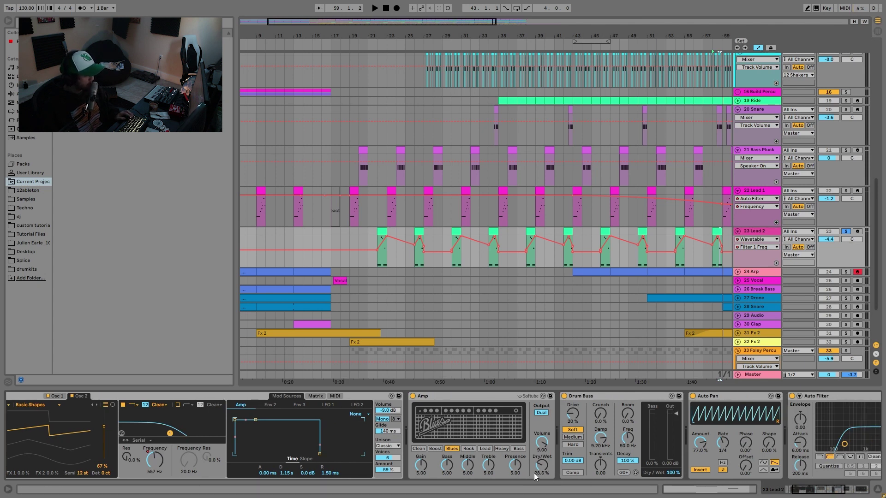
key("space")
left_click_drag(542, 466, 542, 439)
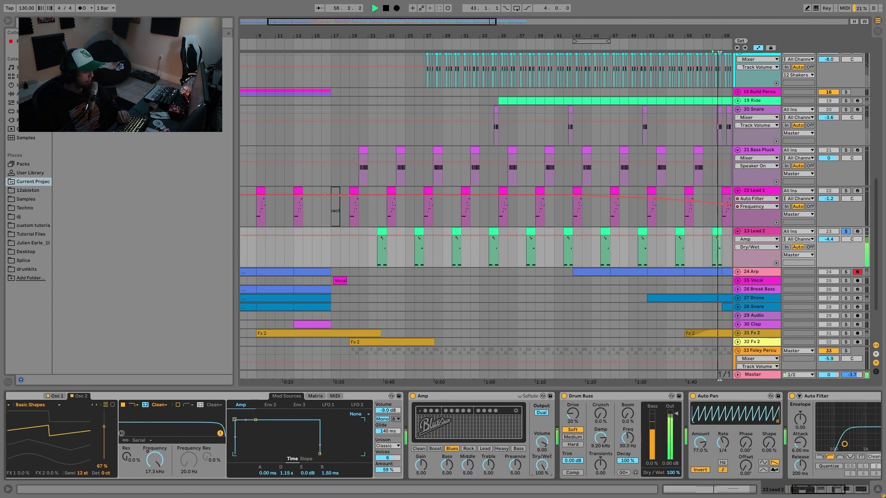
key("space")
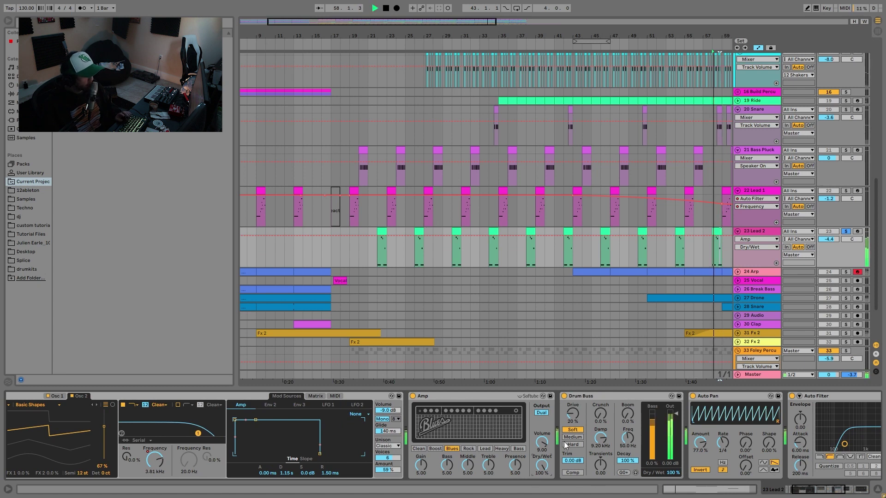
key("ctrl+z")
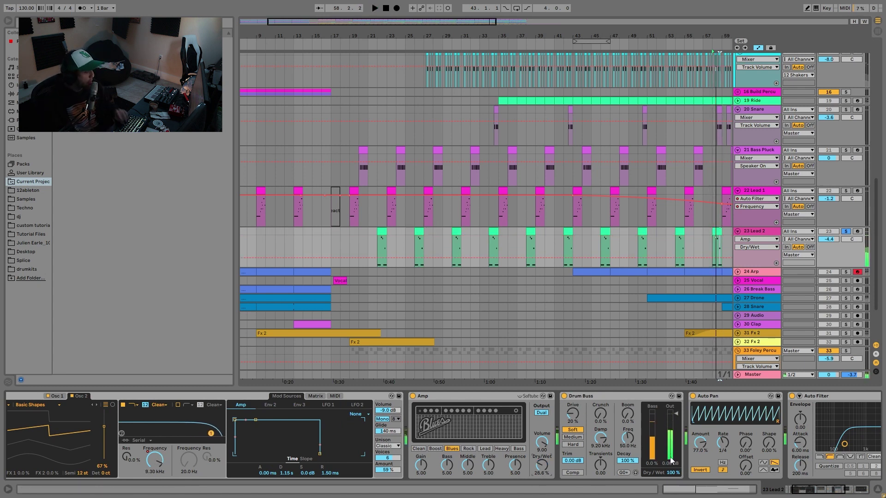
View the Drum Buss, Auto Pan, Auto Filter and EQ Eight on Lead 2 and replay the clip briefly
scroll(605, 411, "right", 5)
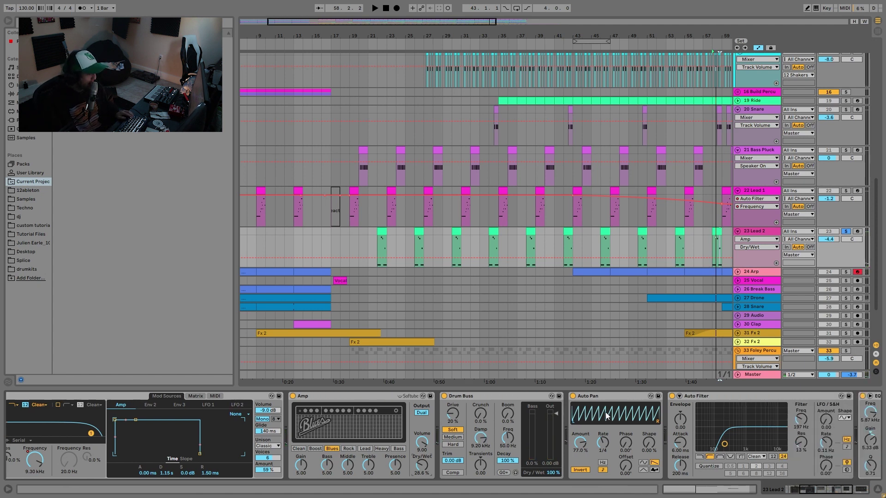
scroll(467, 419, "right", 2)
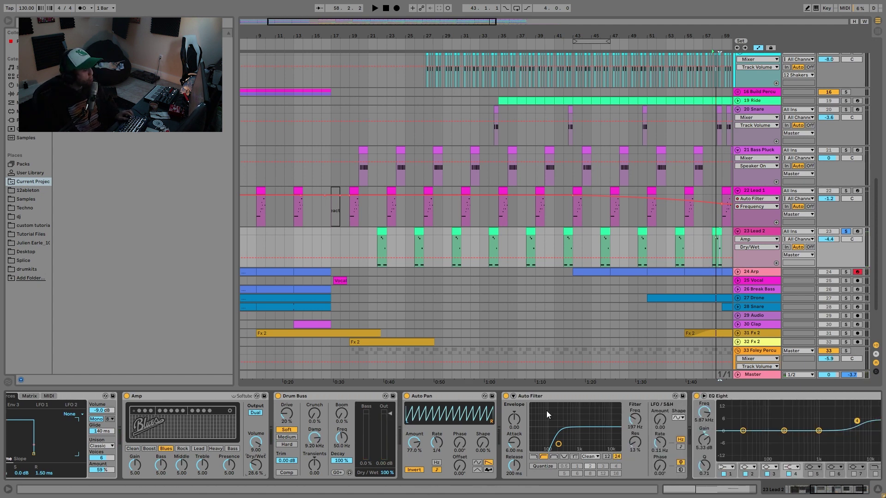
scroll(610, 478, "right", 2)
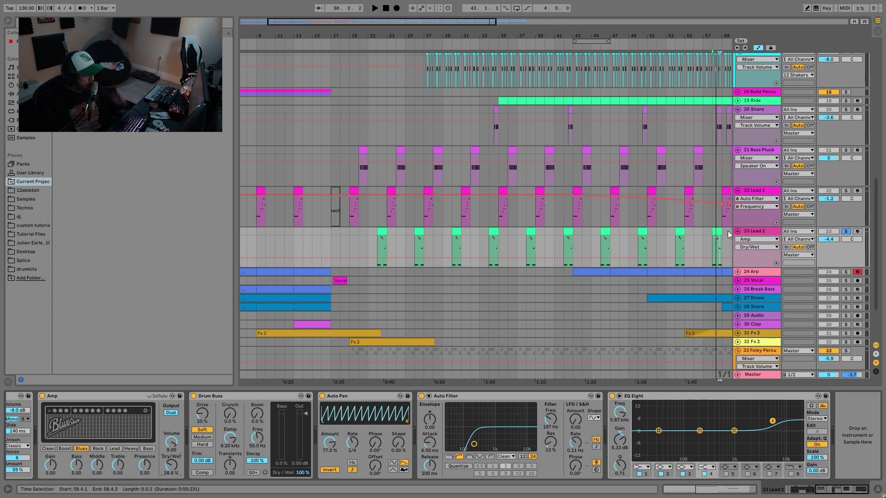
key("space")
Solo the Arp track, play its clip at bar 13 and show the clip's notes
left_click(846, 271)
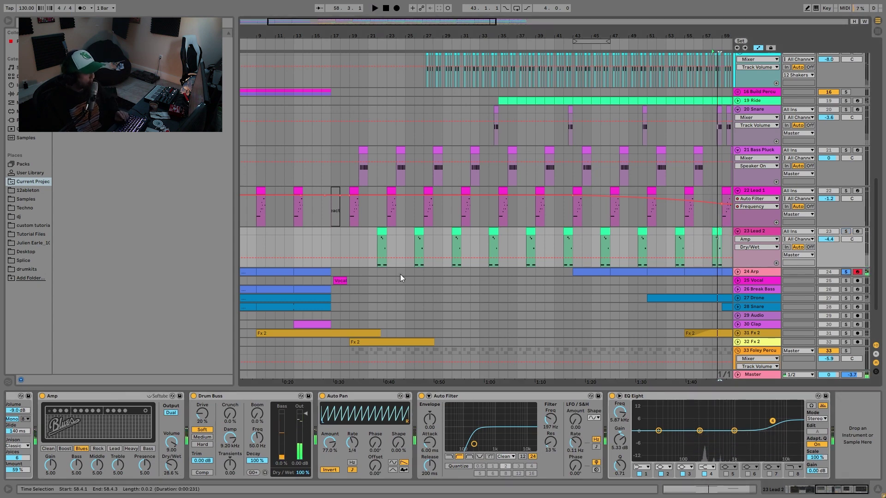
left_click(306, 273)
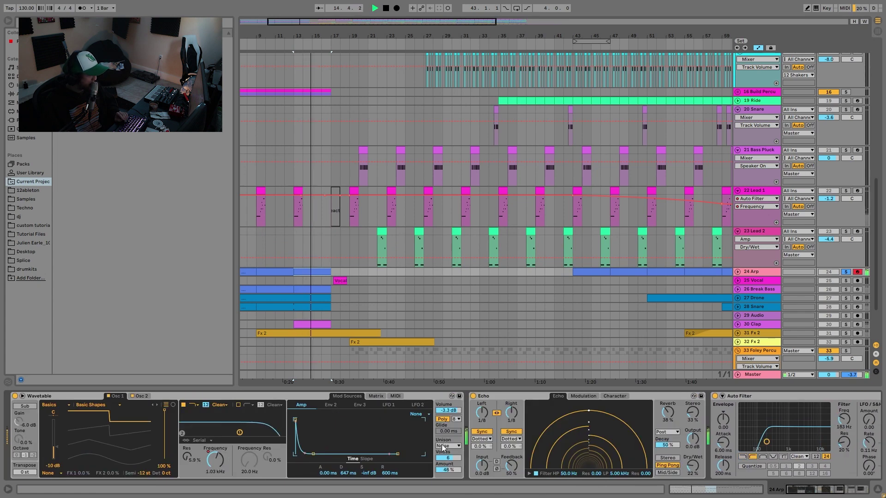
key("shift+Tab")
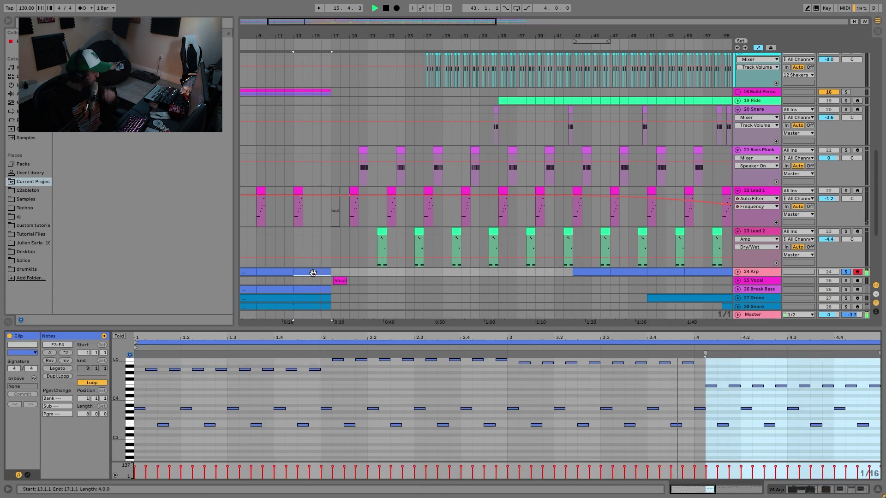
key("space")
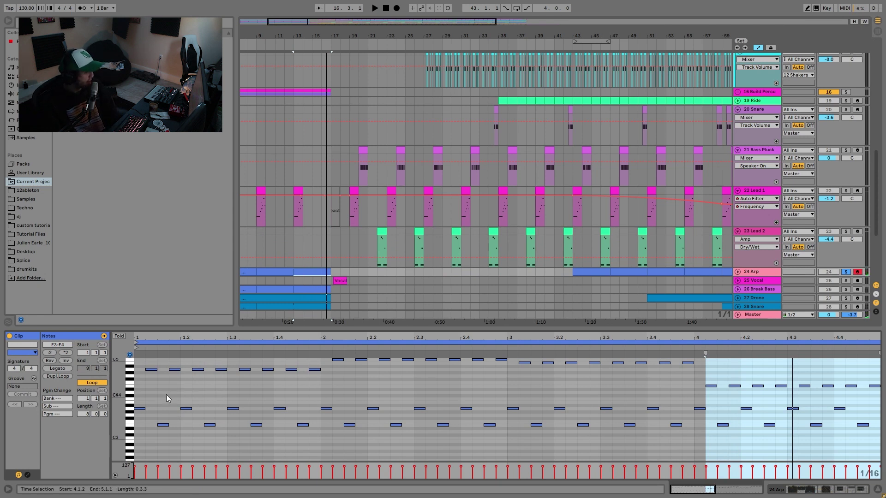
Highlight the Arp clip's low E3–A3 notes and each upper note run, from A4 and C5 through to E4
left_click_drag(145, 396, 413, 459)
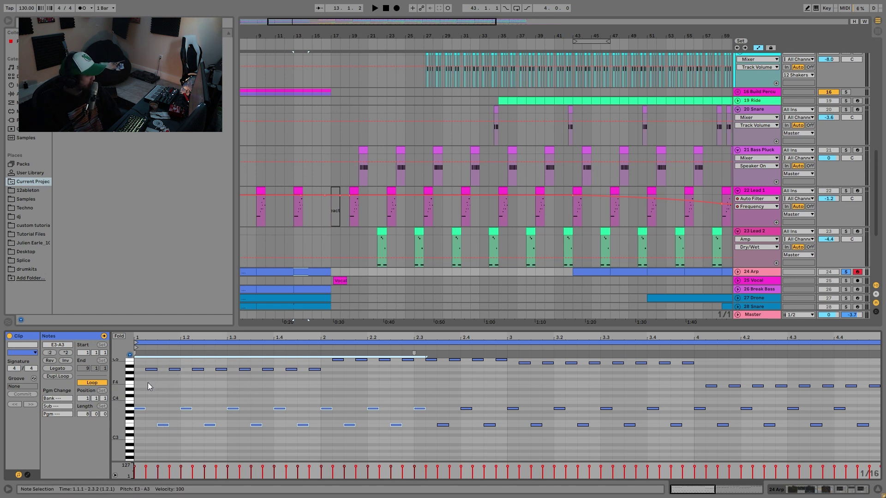
left_click_drag(148, 383, 853, 358)
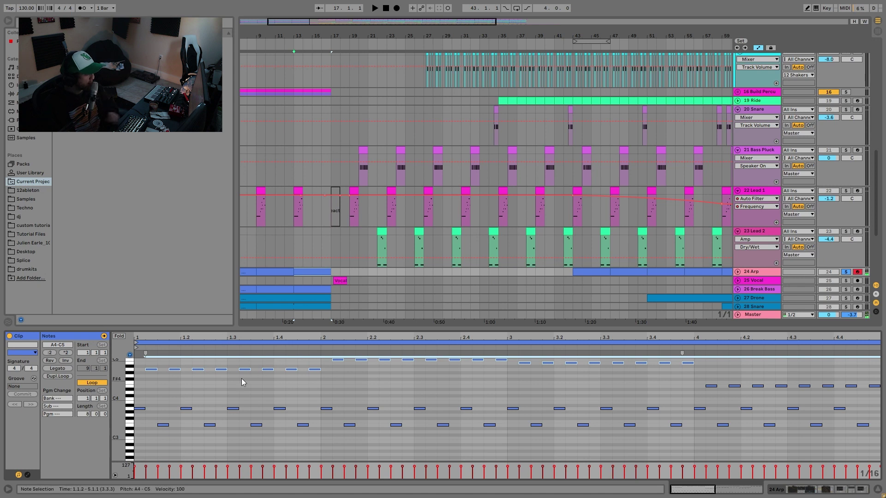
left_click_drag(146, 385, 391, 349)
left_click_drag(174, 369, 146, 369)
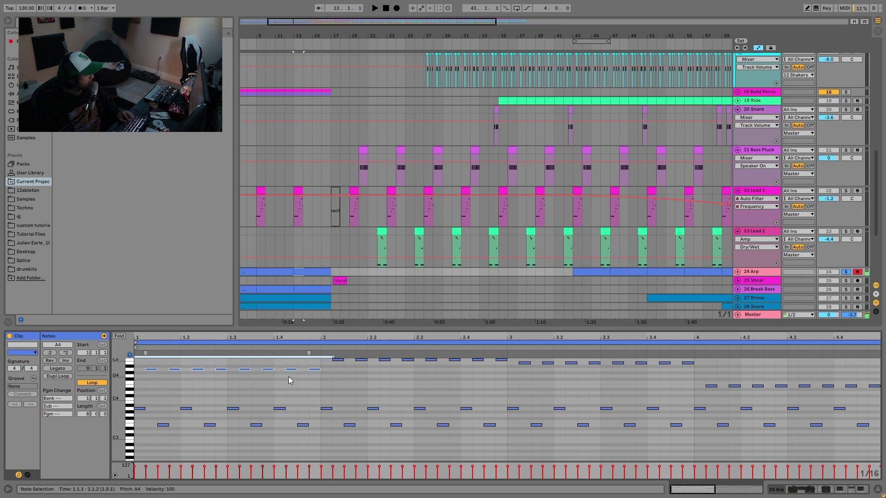
left_click_drag(330, 369, 507, 317)
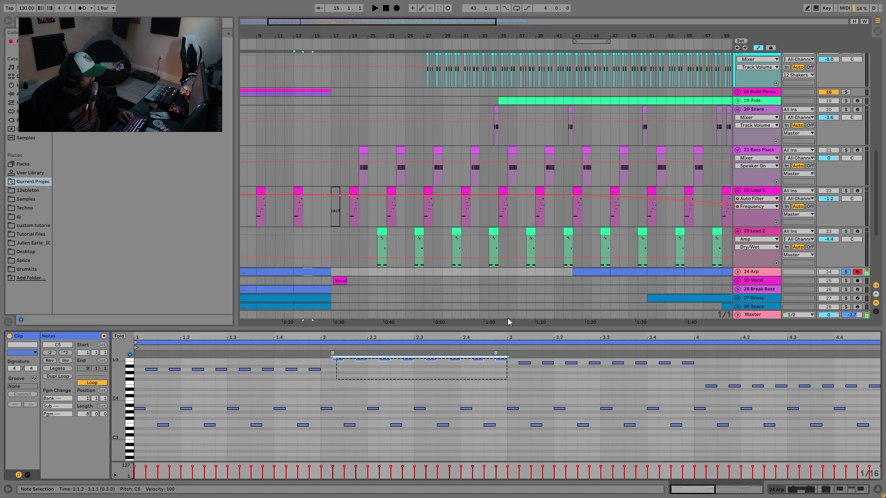
left_click_drag(522, 375, 802, 358)
left_click_drag(706, 368, 879, 379)
left_click_drag(682, 387, 812, 387)
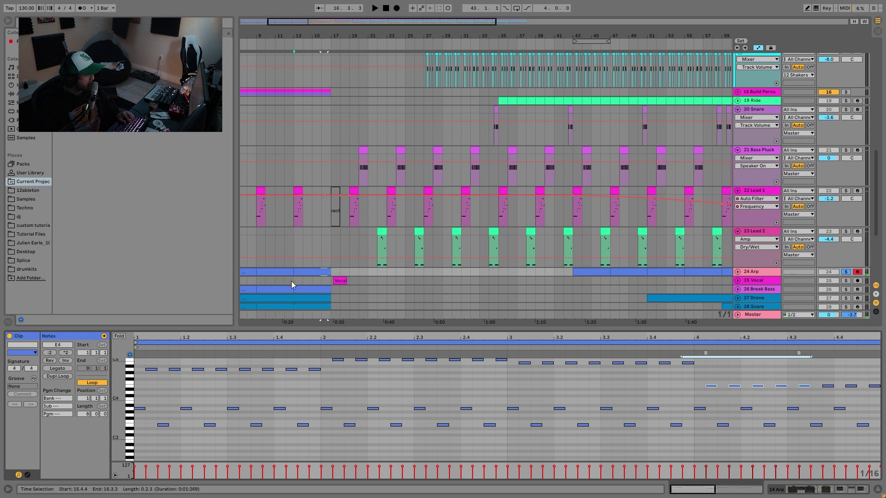
Select the Arp clip at bar 13 and replay its opening bar
left_click(305, 272)
key("space")
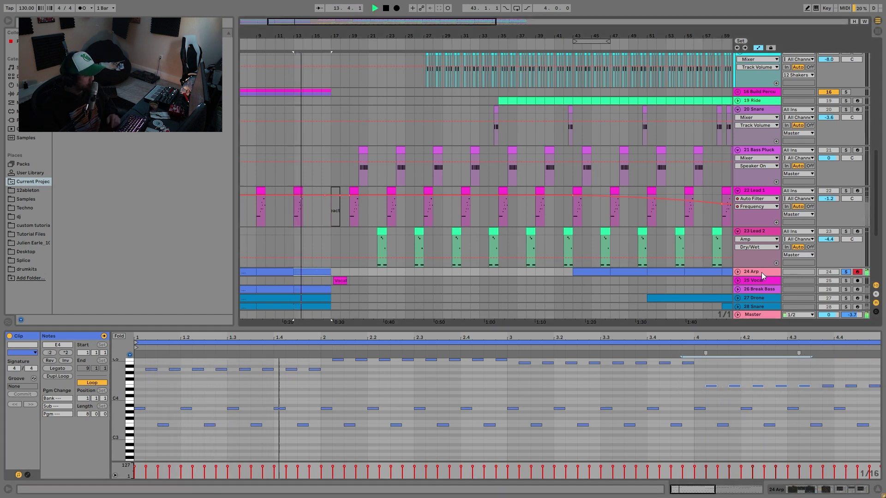
key("space")
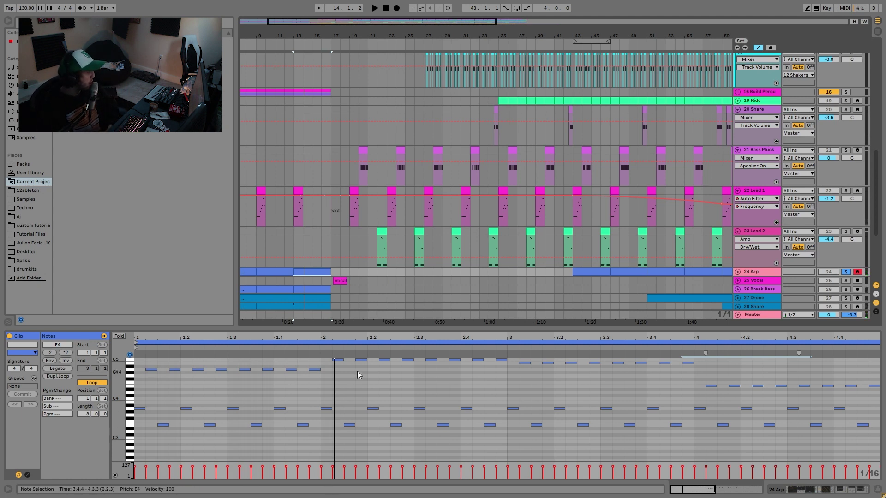
Open the Arp track's devices, view Wavetable's second oscillator and show the Filter 1 Freq automation on the track
double_click(757, 272)
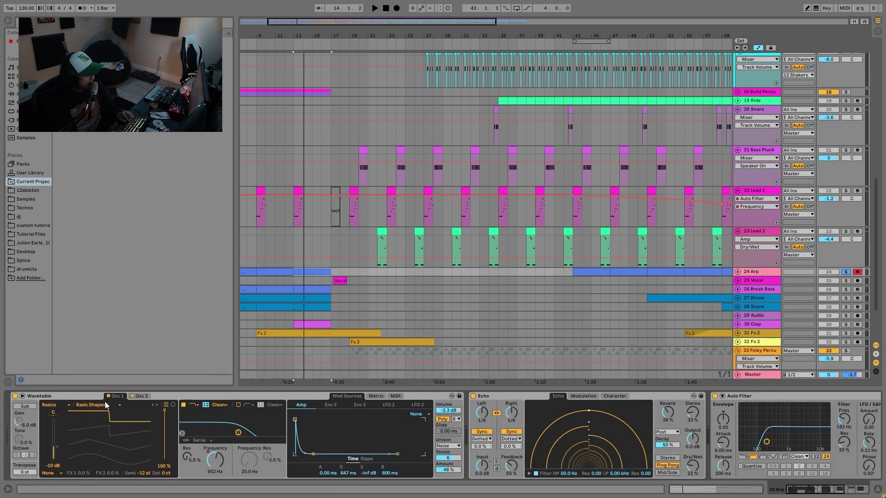
left_click(140, 397)
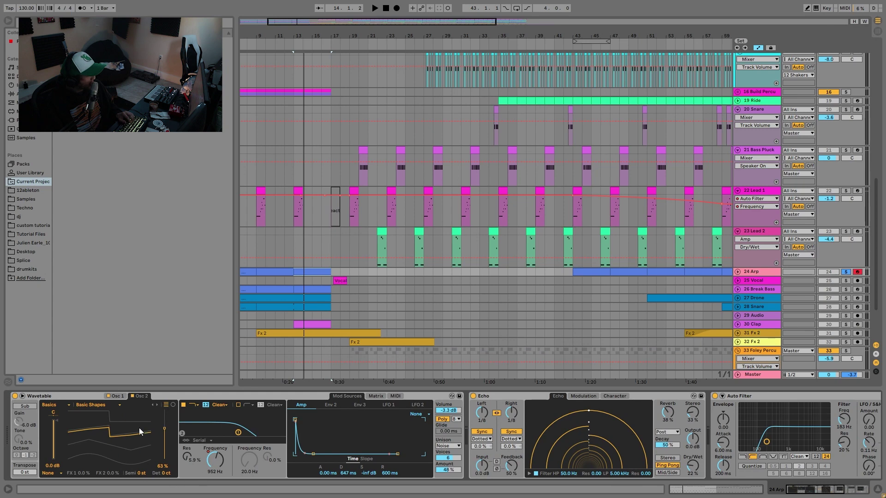
right_click(206, 458)
left_click(224, 407)
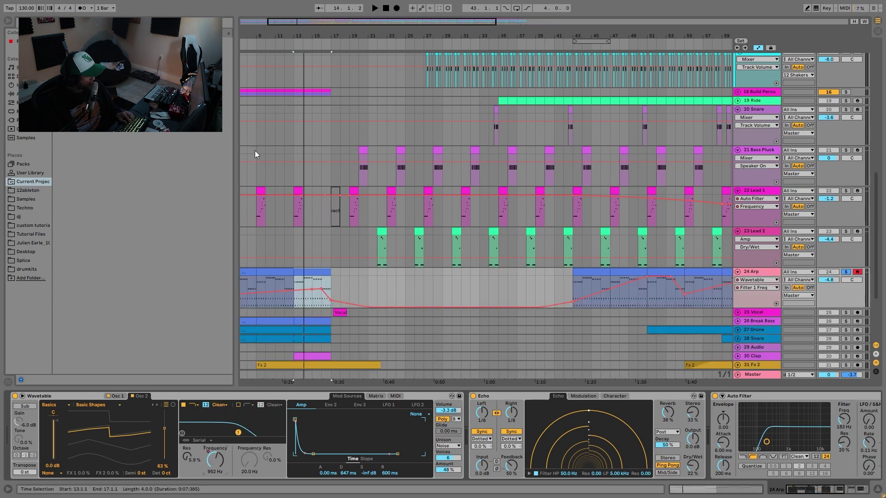
View Wavetable's modulation matrix and briefly play the Arp from bar 1 to hear the Filter 1 Freq automation
left_click_drag(312, 39, 311, 19)
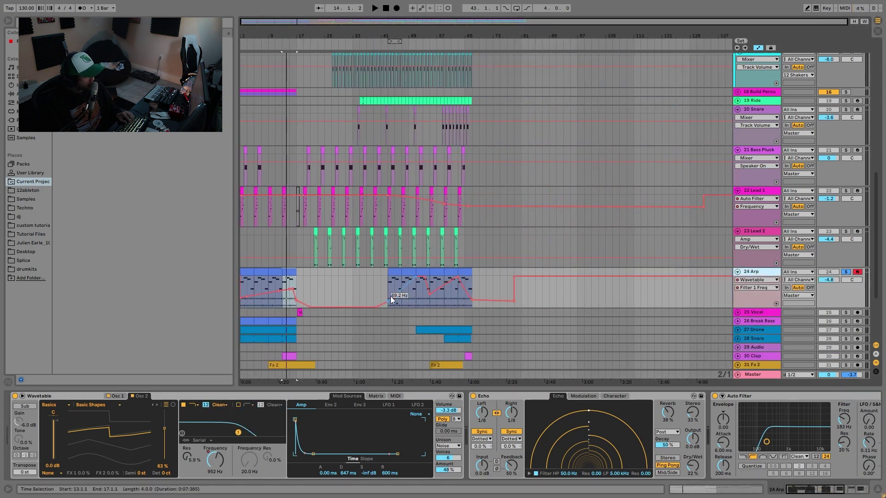
left_click(376, 396)
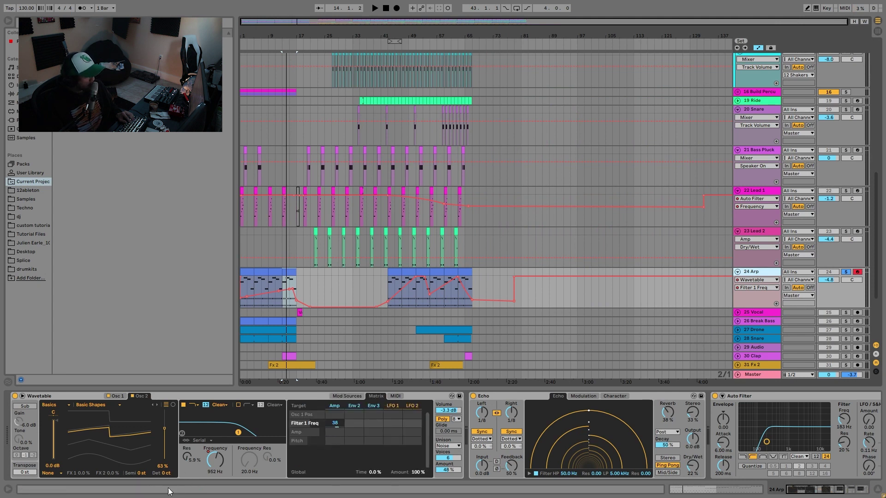
left_click(242, 284)
key("space")
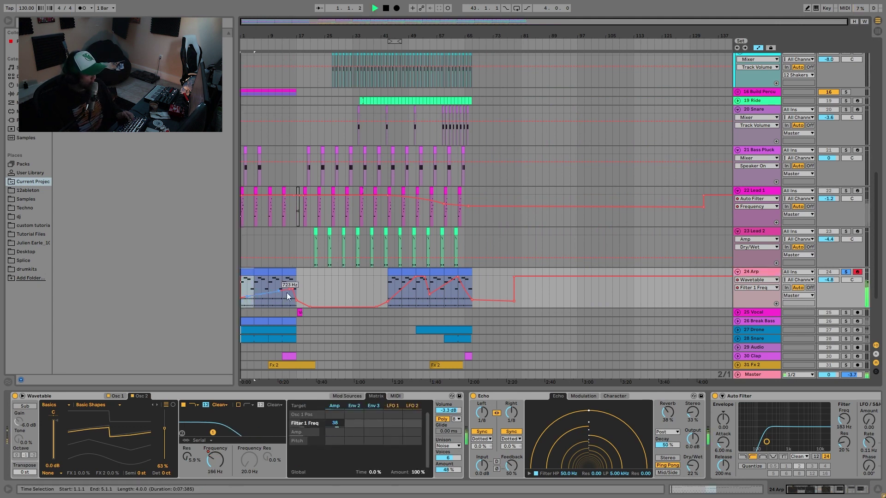
key("space")
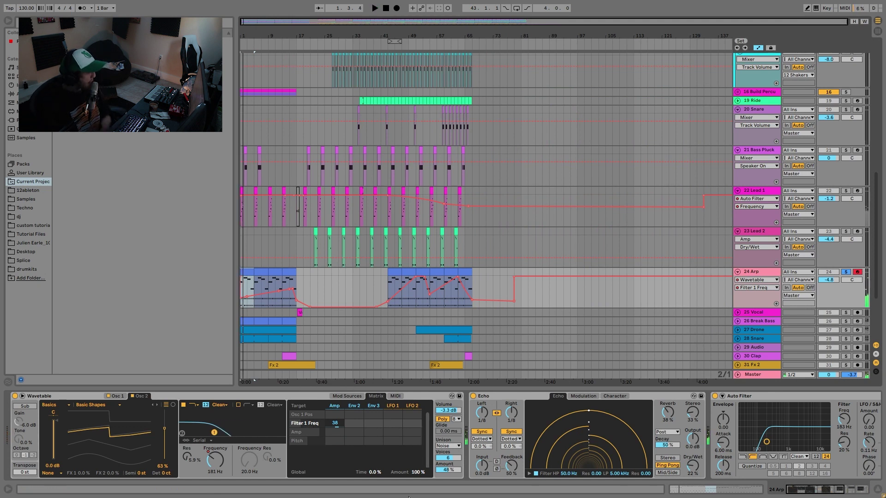
Play the Arp while showing the Auto Pan's Device On automation, and select a clip in the second Arp section
scroll(440, 439, "right", 3)
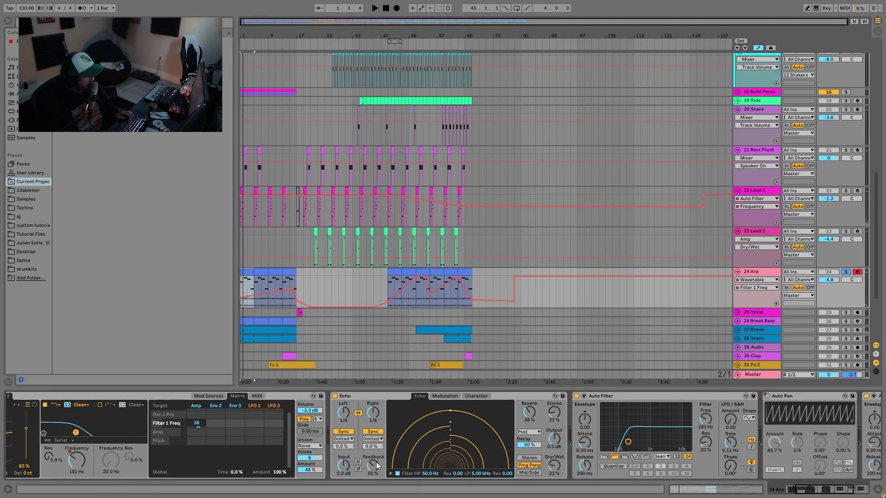
scroll(566, 408, "right", 5)
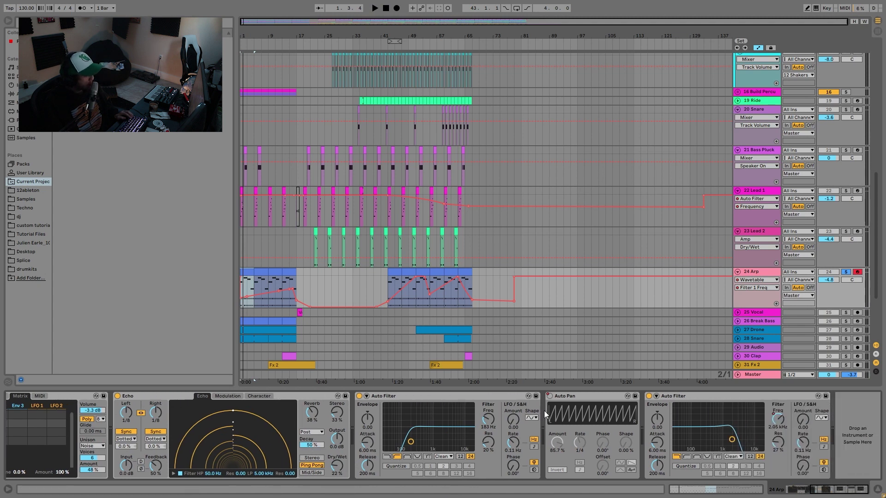
key("space")
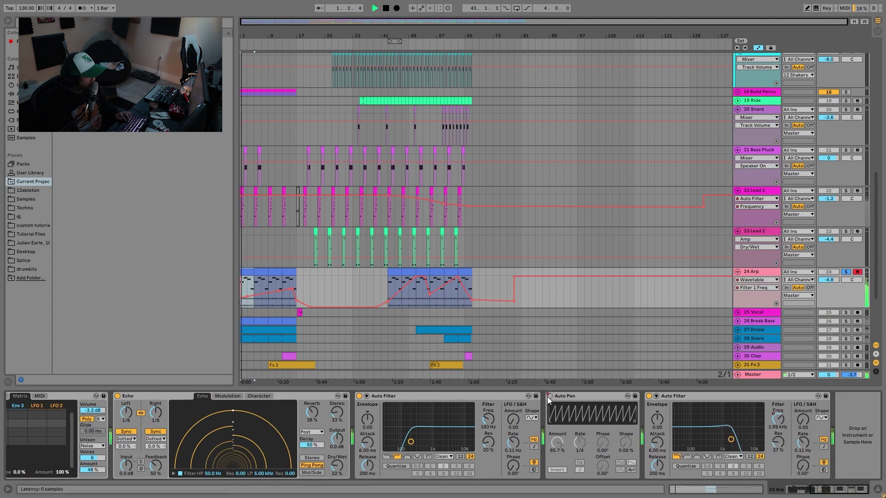
right_click(547, 396)
key("Escape")
key("space")
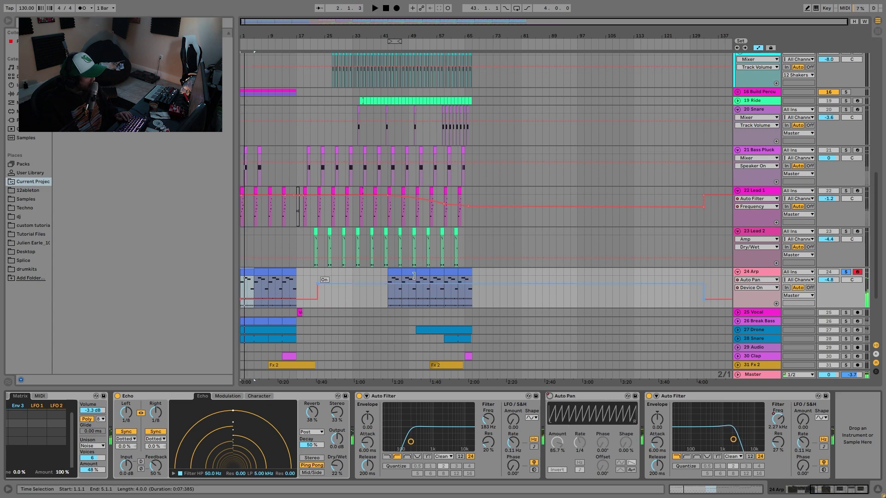
left_click(419, 273)
left_click(418, 277)
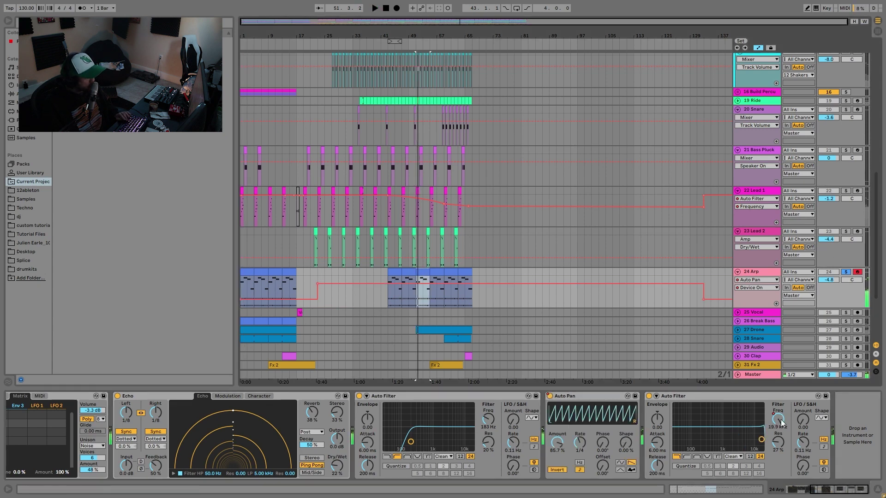
Play the Arp from bar 1, bypassing and re-enabling the last Auto Filter to compare the sound
left_click(242, 303)
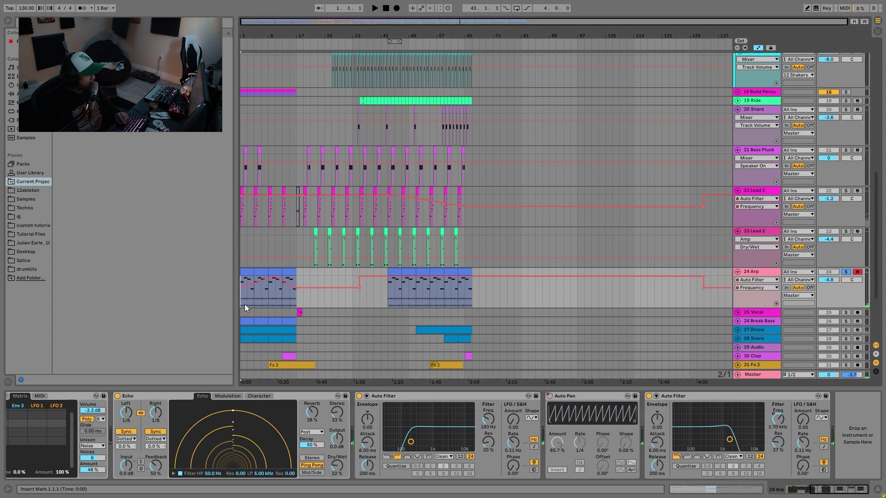
key("space")
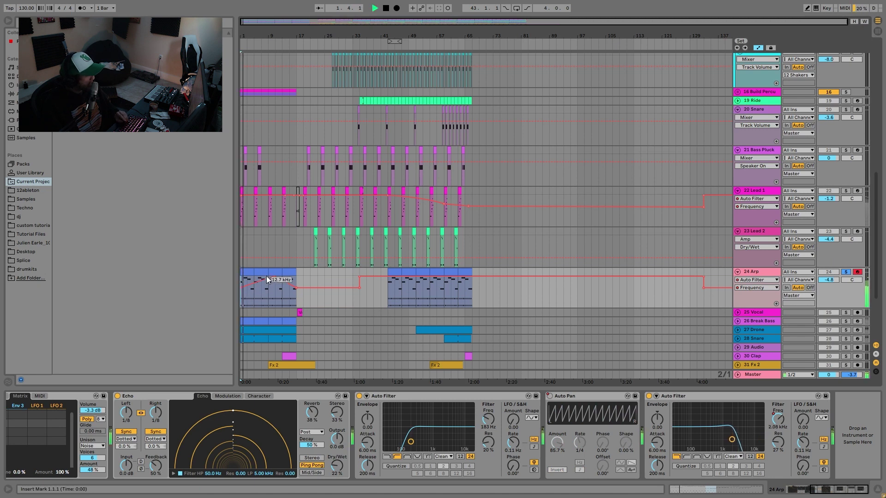
left_click(649, 396)
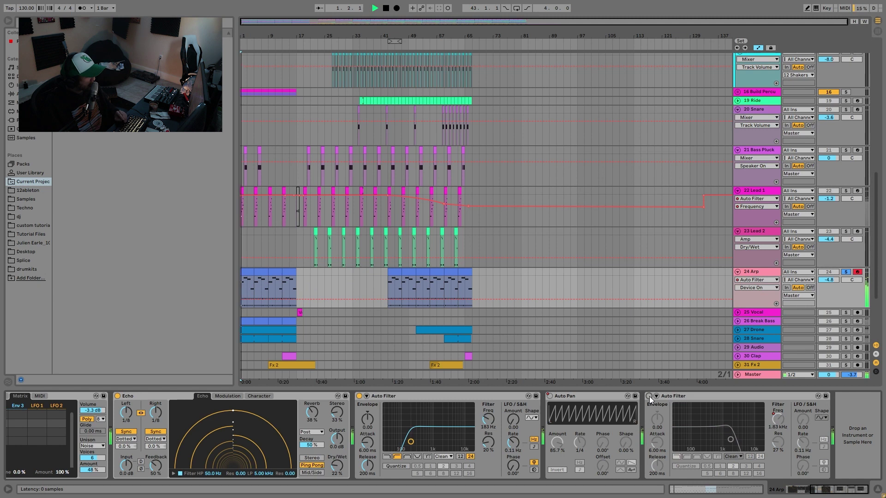
left_click(649, 395)
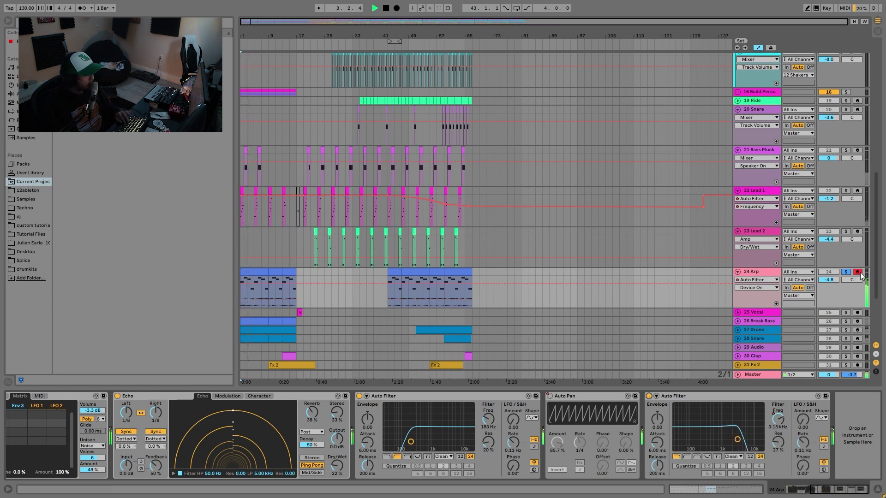
Solo the Vocal track, audition its clip at bar 17 and turn the solo off
left_click(846, 313)
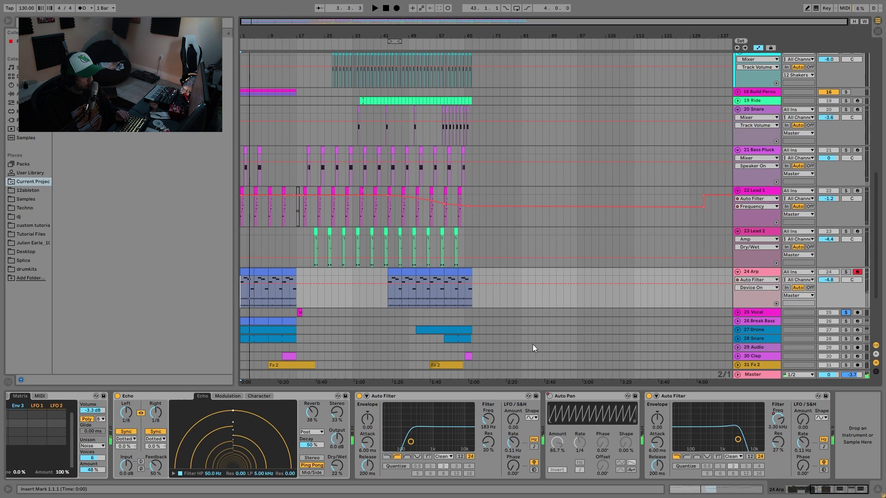
left_click(300, 313)
key("space")
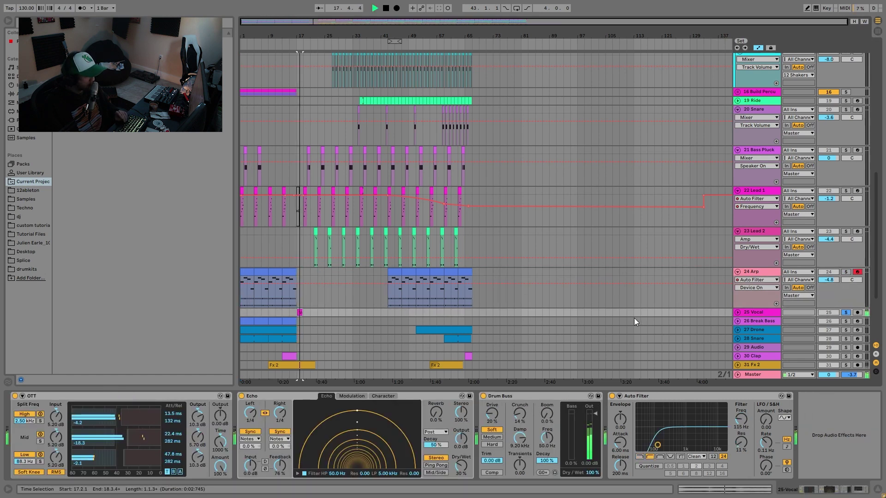
scroll(489, 298, "down", 3)
key("space")
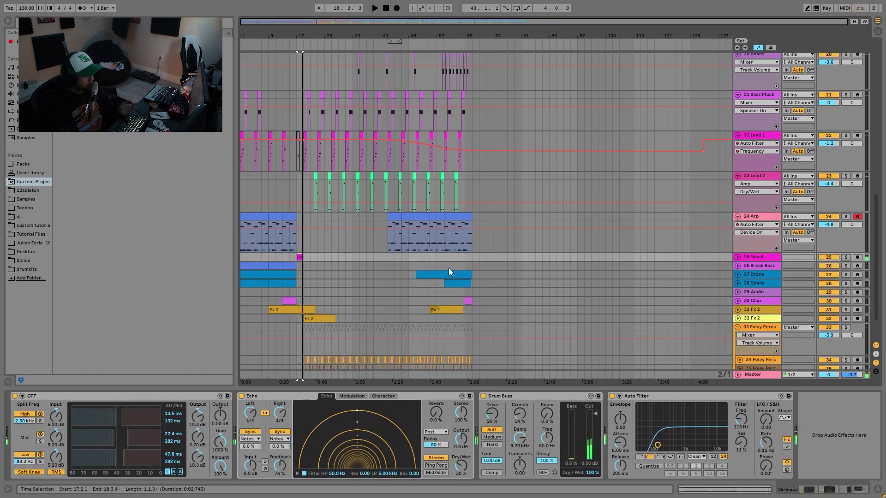
Play the full arrangement from bar 16 through the vocal into bar 19
scroll(295, 256, "up", 3)
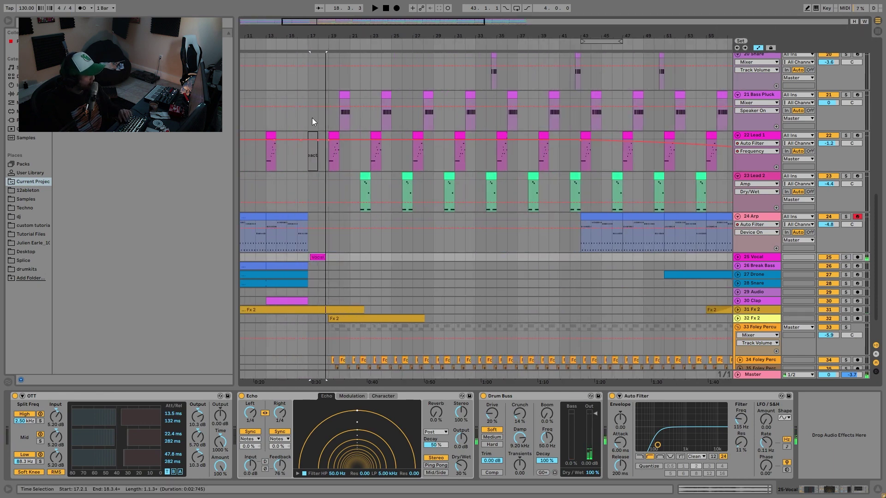
left_click(296, 192)
key("space")
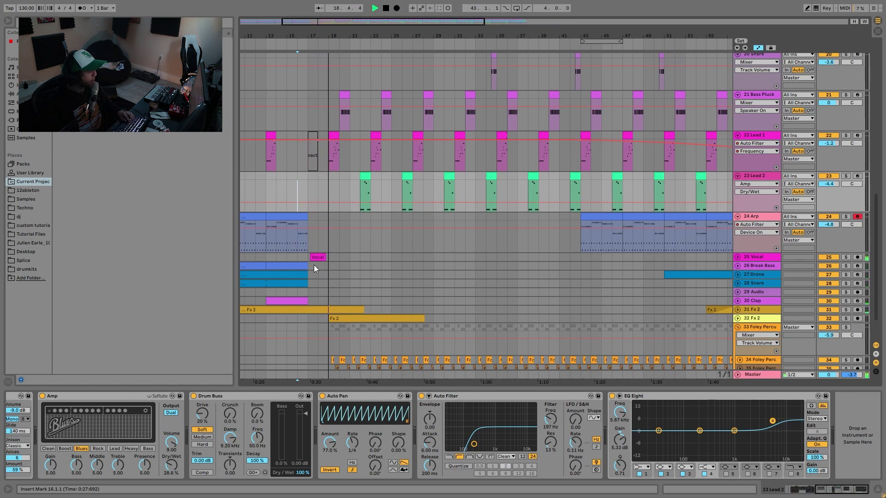
key("space")
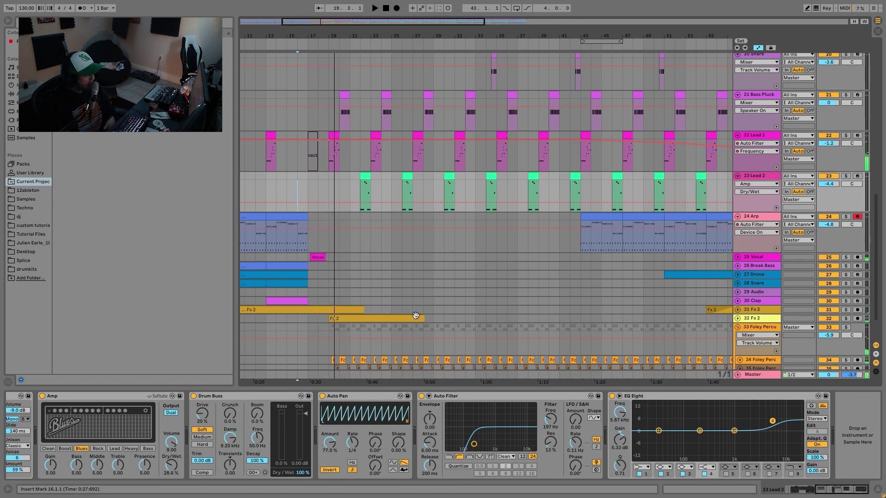
Unfold and solo the Vocal track, and play its clip while switching OTT off and back on
left_click(749, 257)
left_click(736, 257)
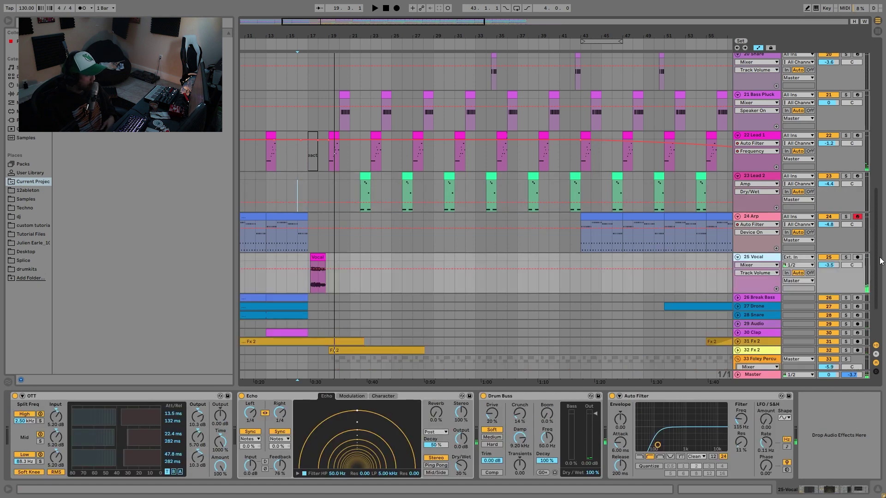
left_click(845, 257)
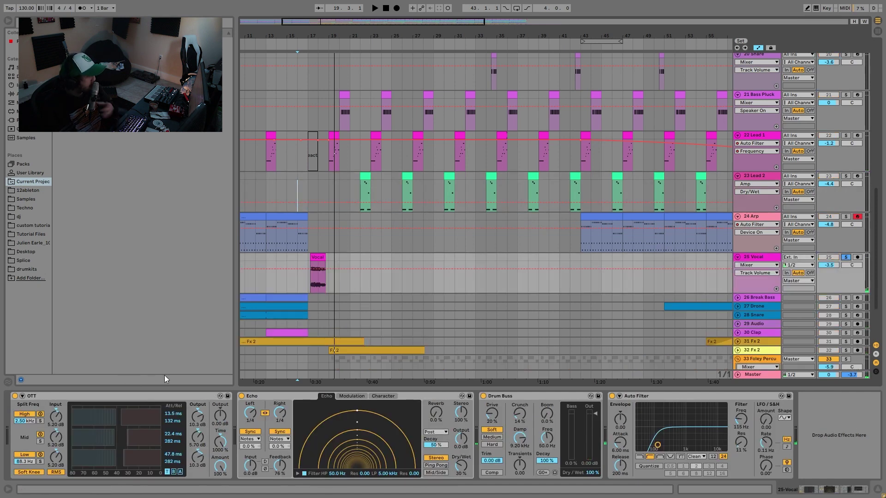
left_click(314, 256)
key("space")
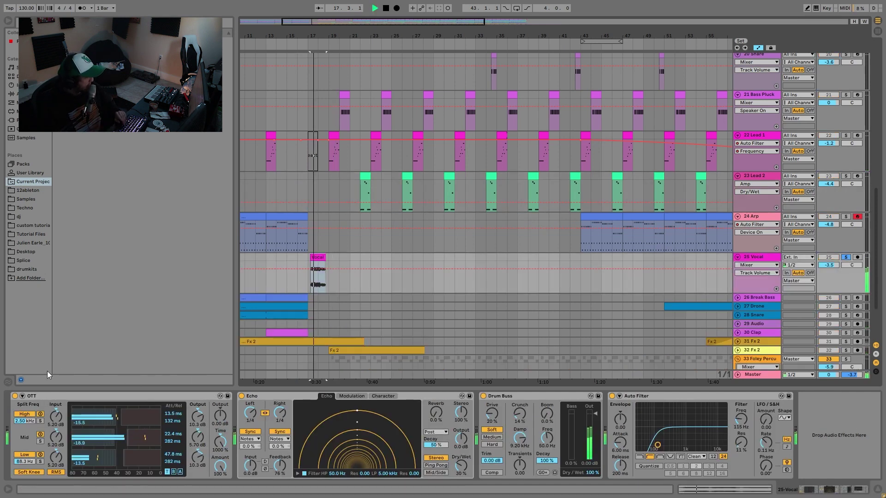
left_click(15, 396)
left_click(15, 396)
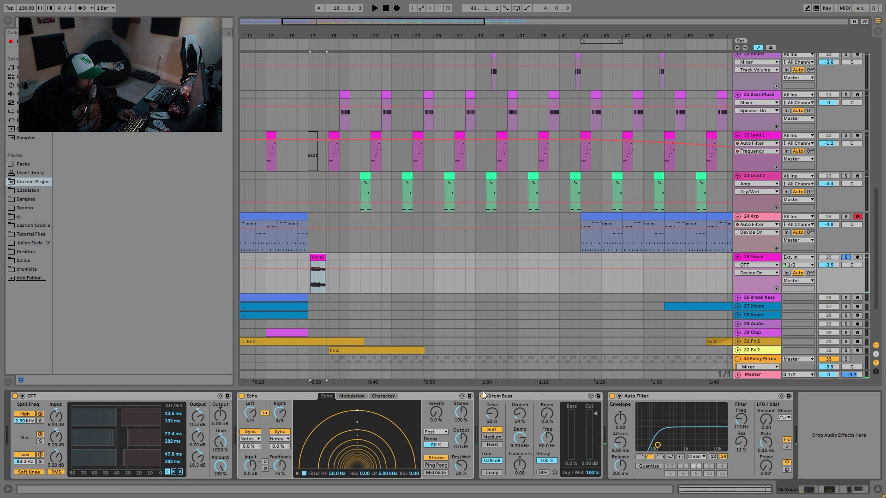
Replay the Vocal clip with the Drum Buss device selected
key("space")
left_click(507, 397)
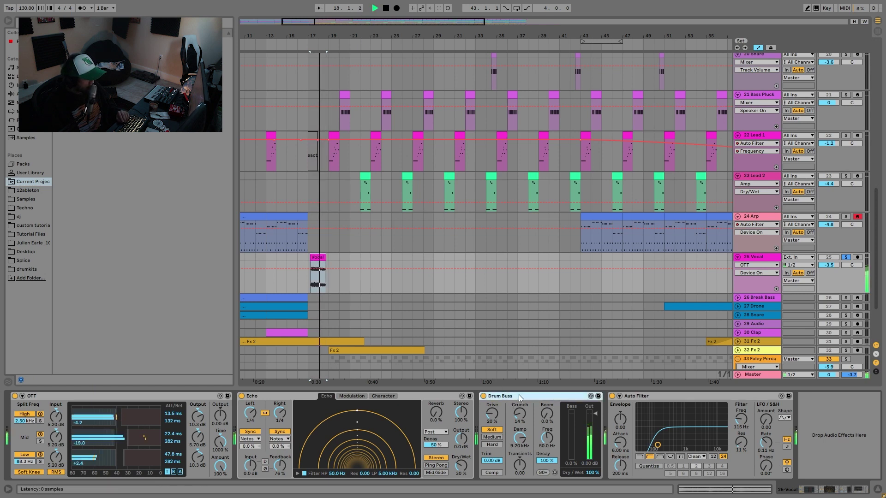
key("space")
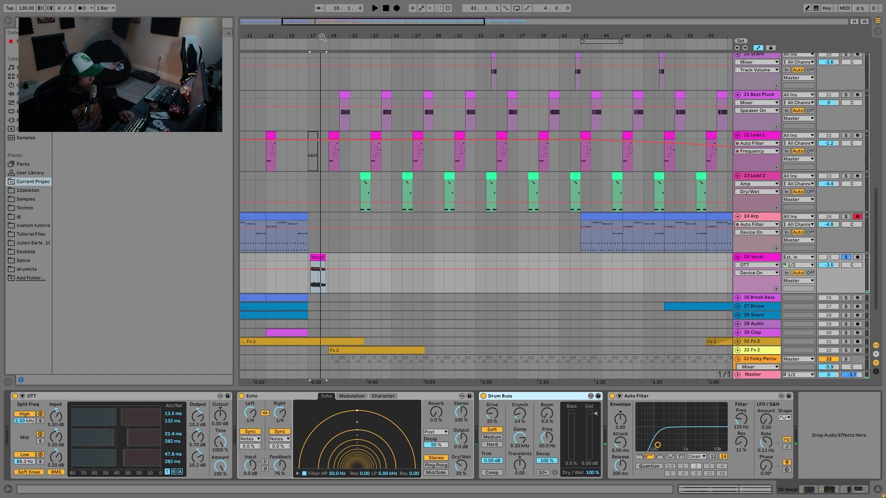
Unfold and solo the Break Bass track and play its clip at bar 9
key("minus")
key("minus")
key("minus")
scroll(416, 278, "down", 2)
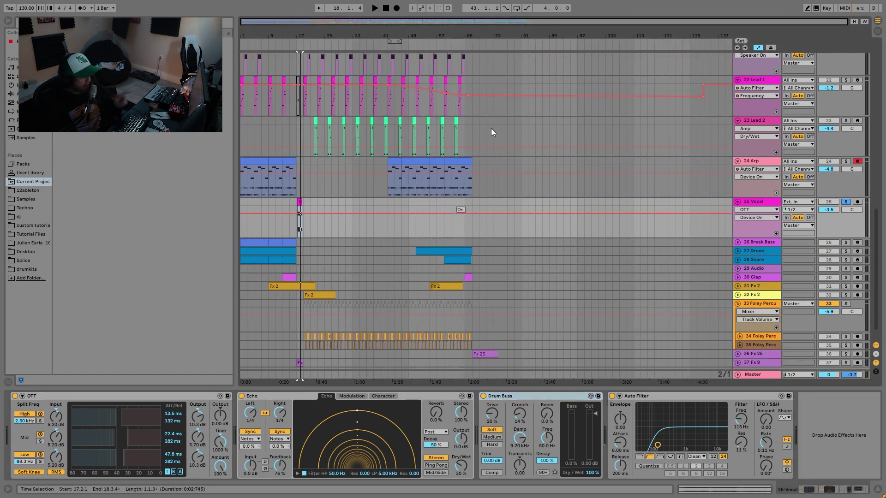
scroll(491, 132, "down", 1)
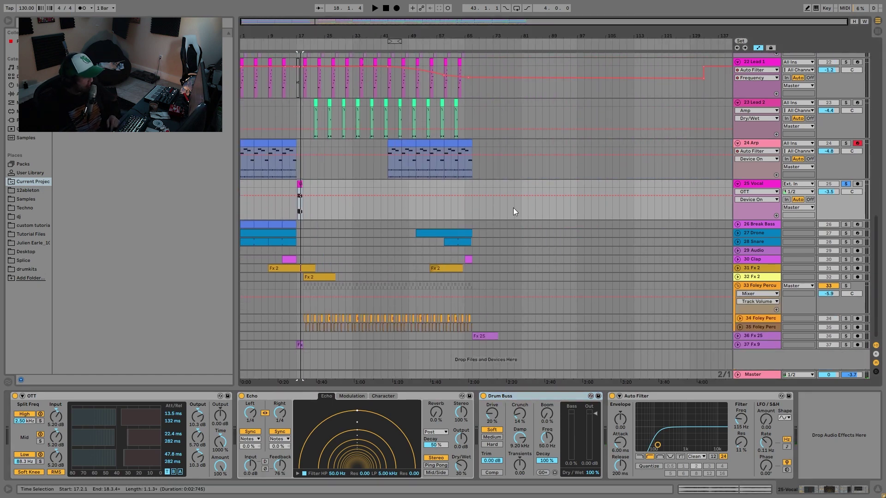
left_click(737, 225)
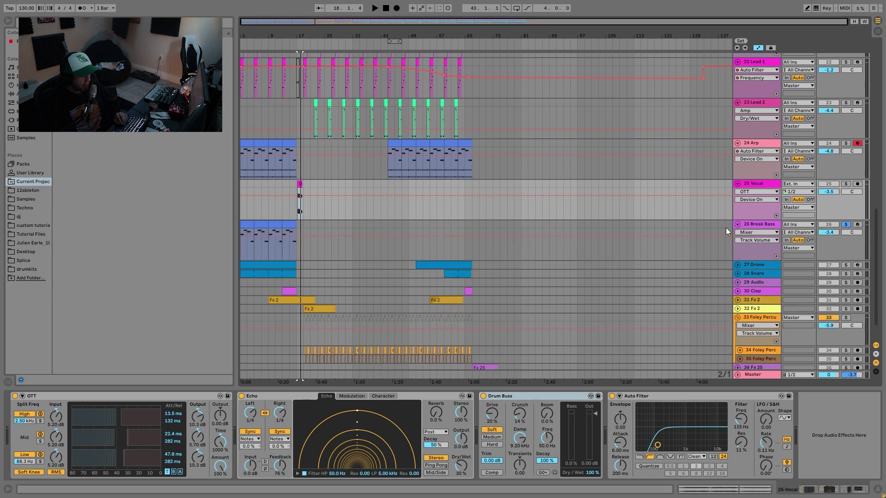
left_click(278, 224)
key("space")
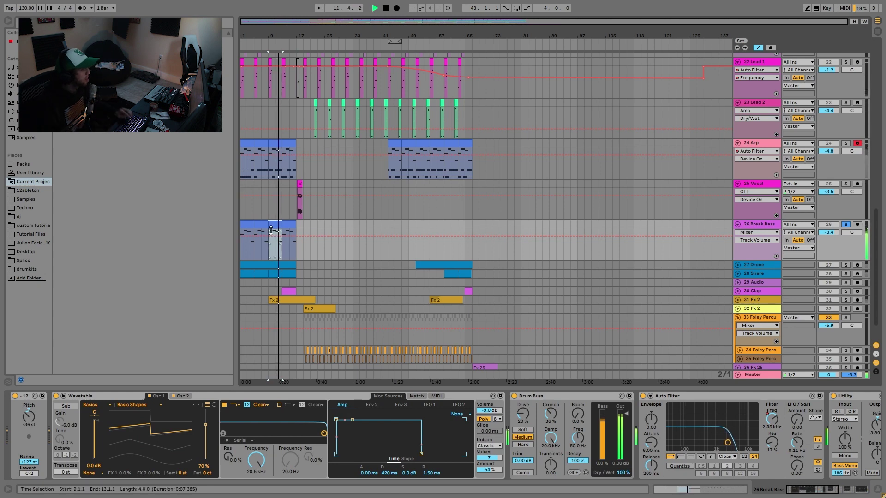
Show the Break Bass clip's notes and compare them with the notes of the Arp clip at bar 9
double_click(271, 224)
key("space")
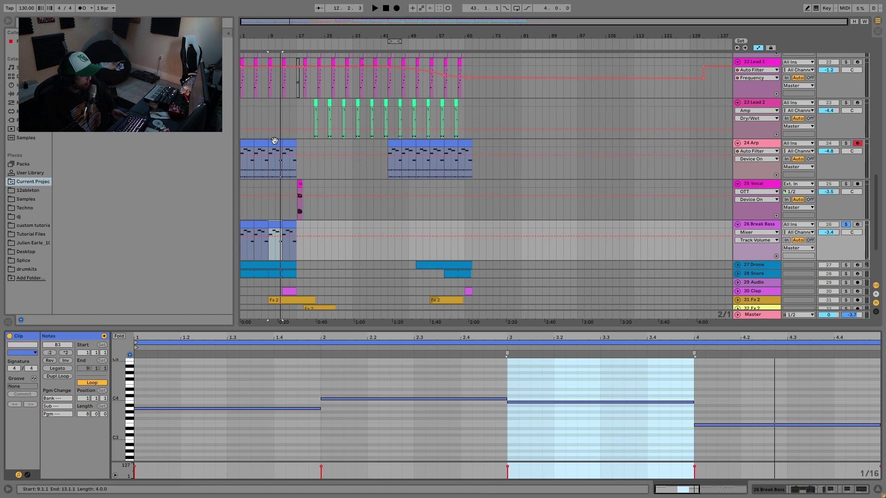
key("Up")
key("Up")
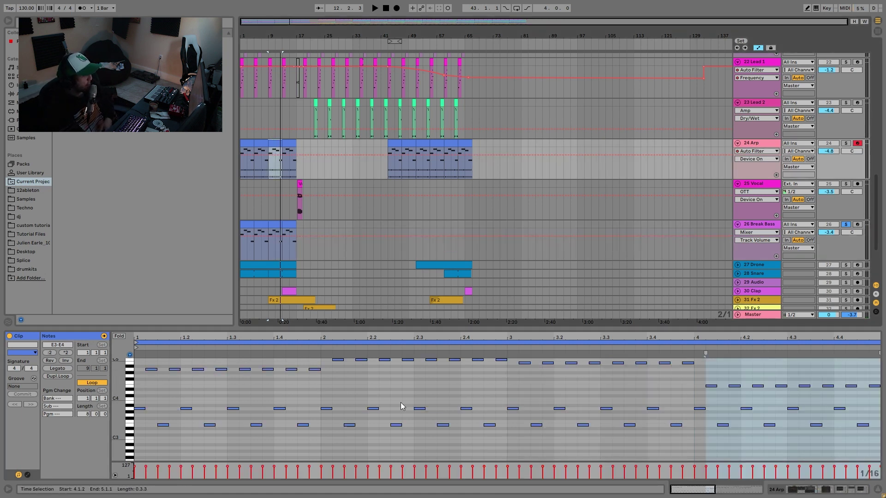
left_click(273, 223)
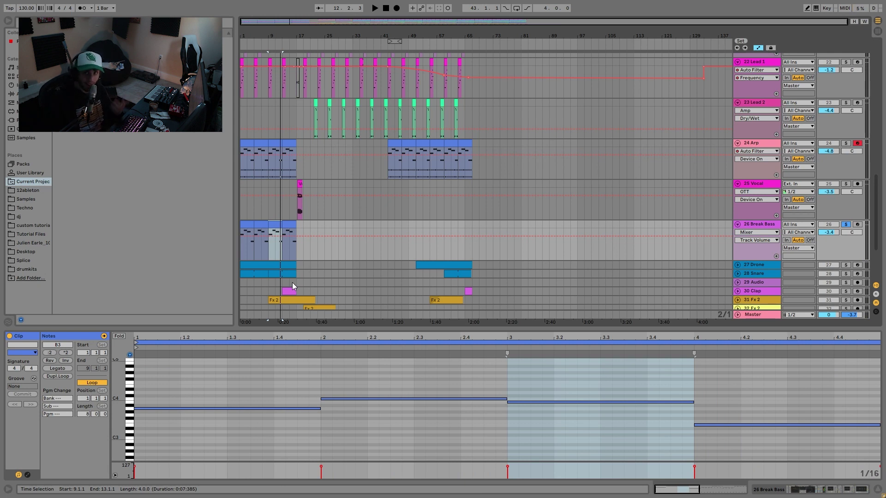
Play from bar 9 to hear Break Bass soloed, in the full mix and together with the Arp, and show the Break Bass devices
key("space")
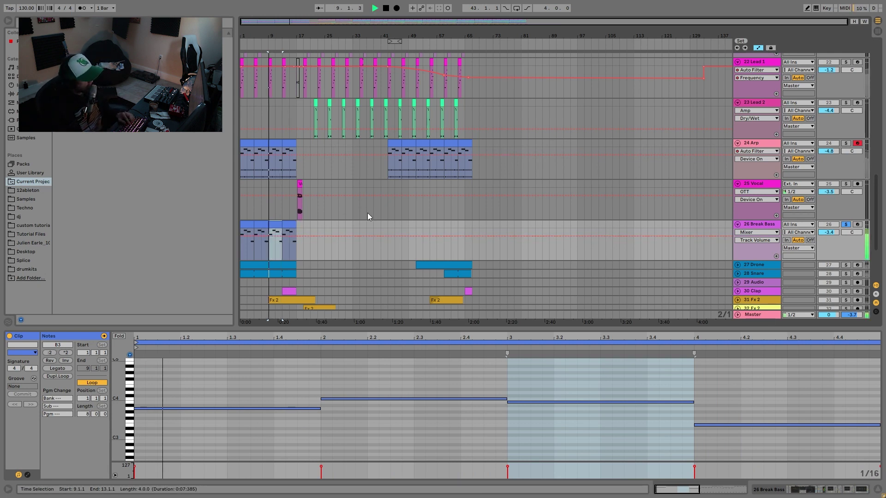
left_click(845, 225)
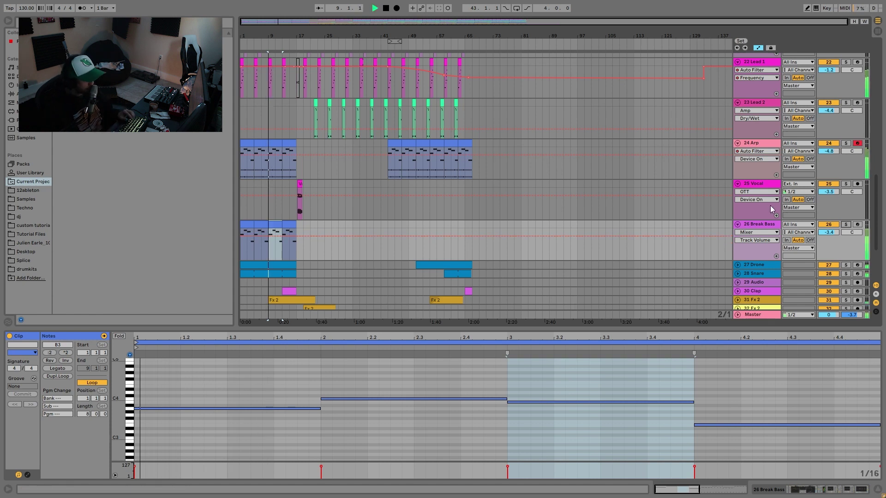
left_click(756, 223)
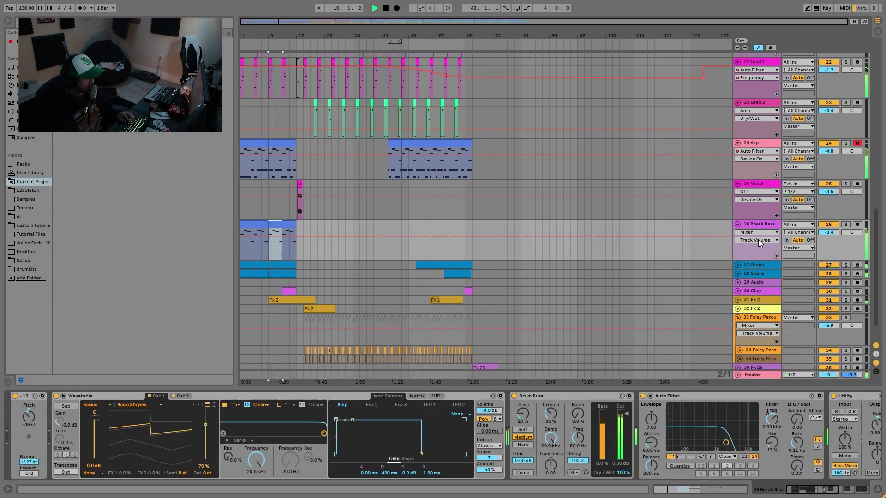
left_click(846, 225)
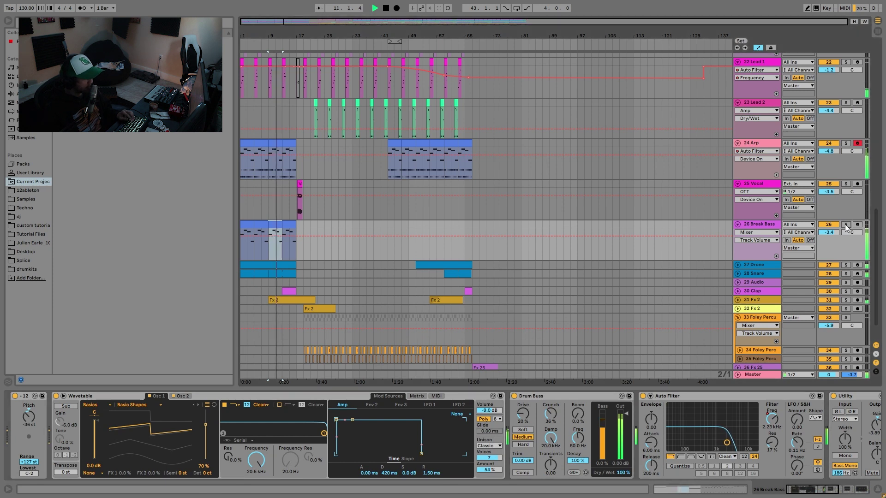
left_click(846, 143, "ctrl")
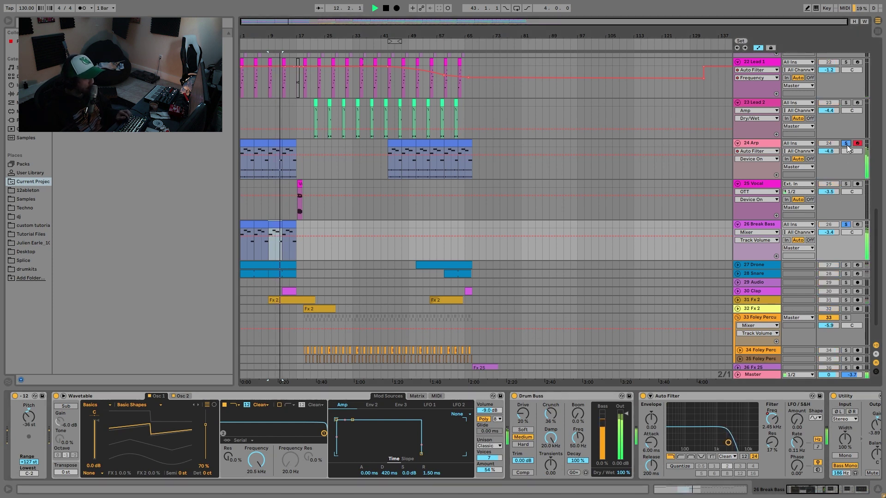
left_click(845, 144)
key("space")
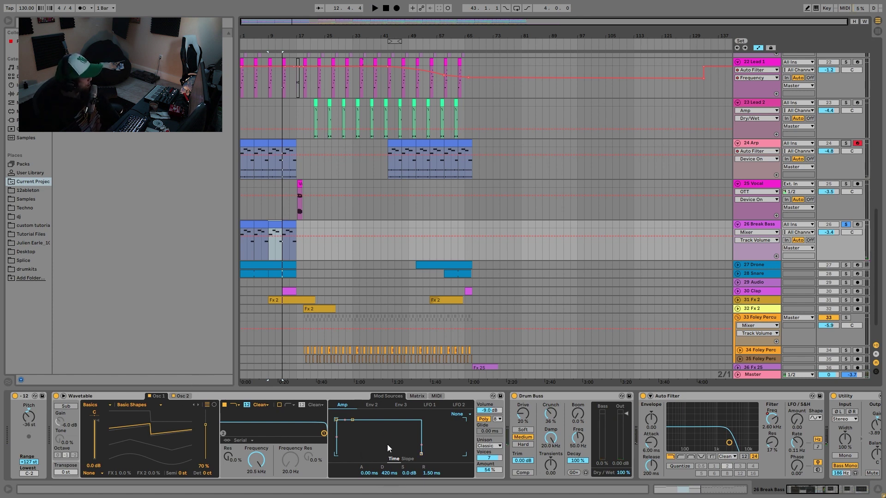
Examine both Wavetable oscillators on Break Bass, plus the automation of the first Auto Filter's Frequency and the Utility's Bass Mono
left_click(184, 395)
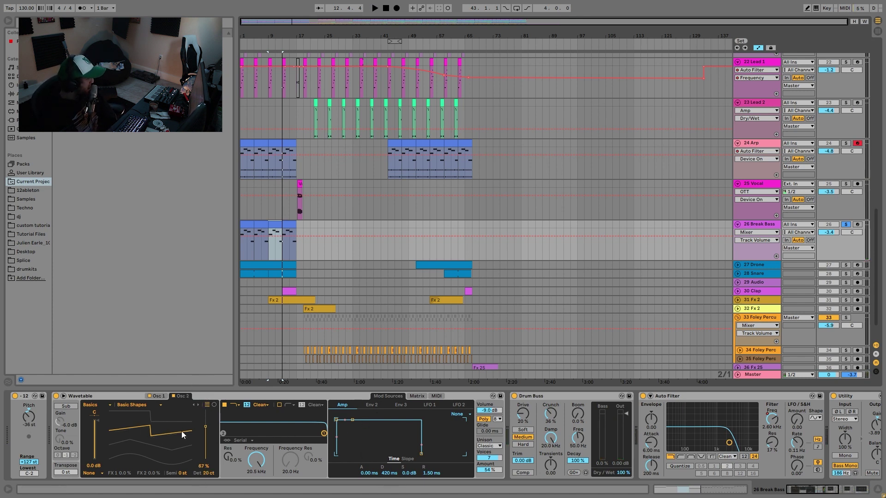
left_click(159, 396)
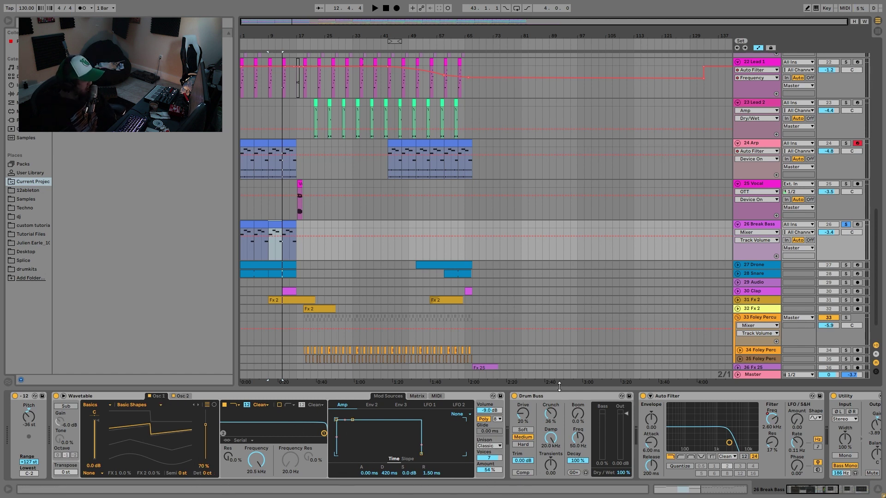
scroll(584, 436, "right", 10)
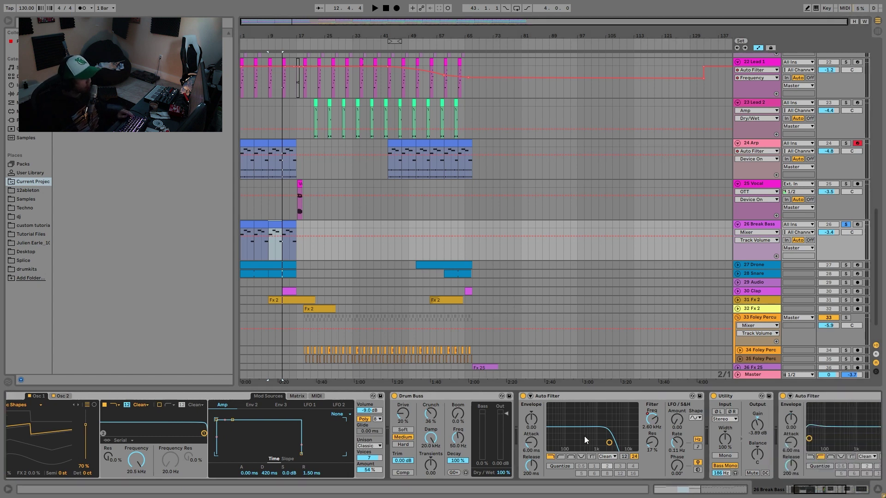
left_click(564, 422)
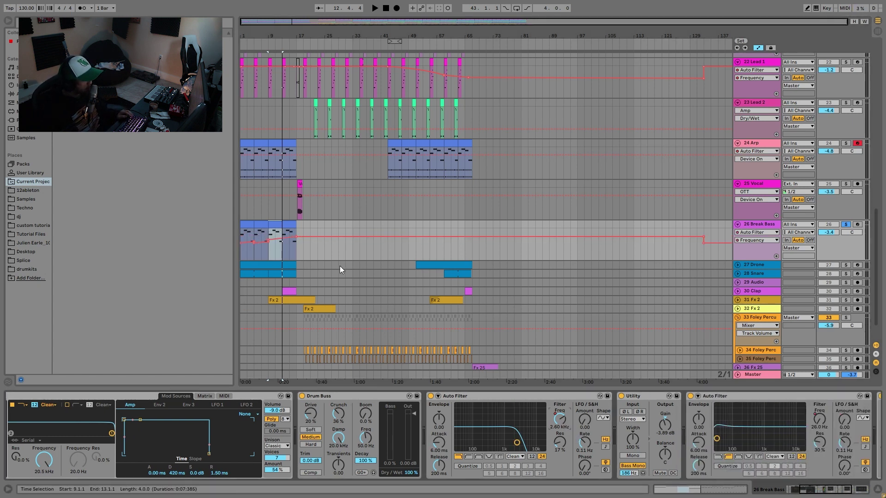
right_click(634, 467)
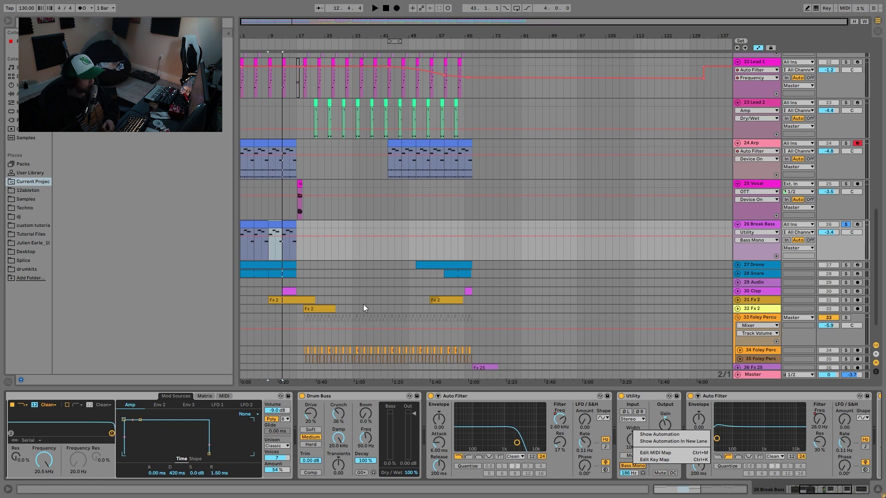
left_click(254, 228)
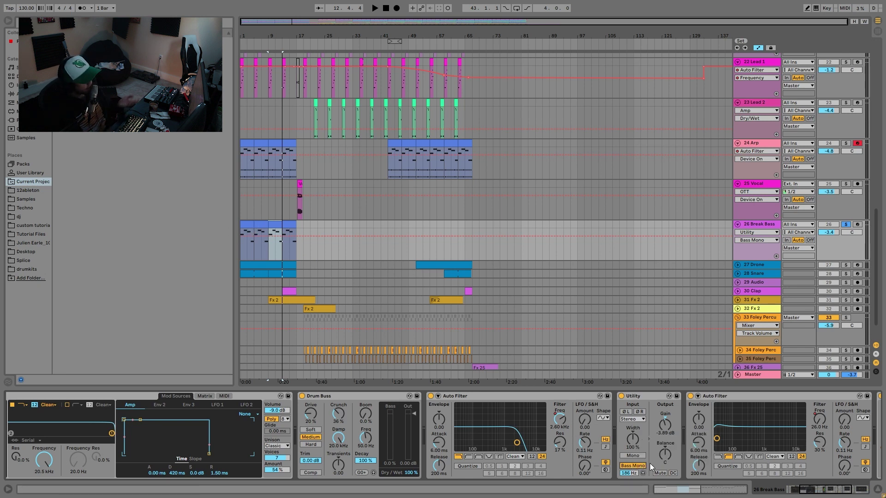
Replay the Break Bass clip while using the Utility's Bass Mono audition to hear its low band
key("space")
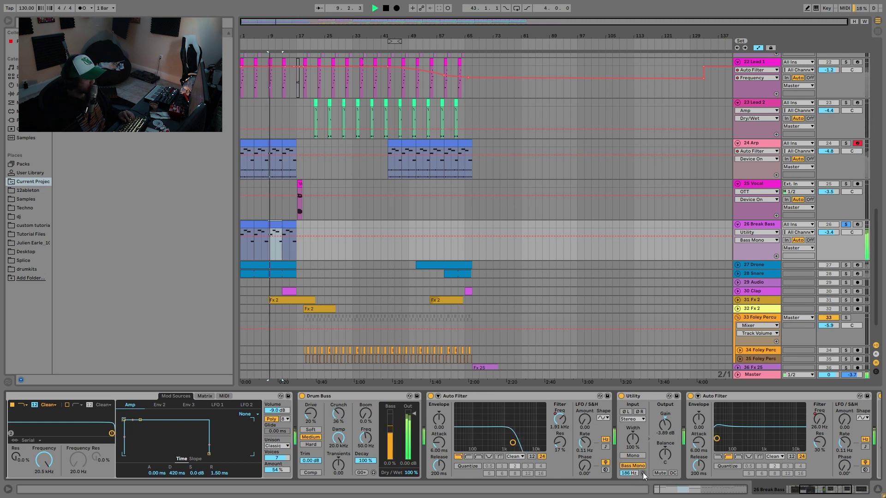
left_click(643, 472)
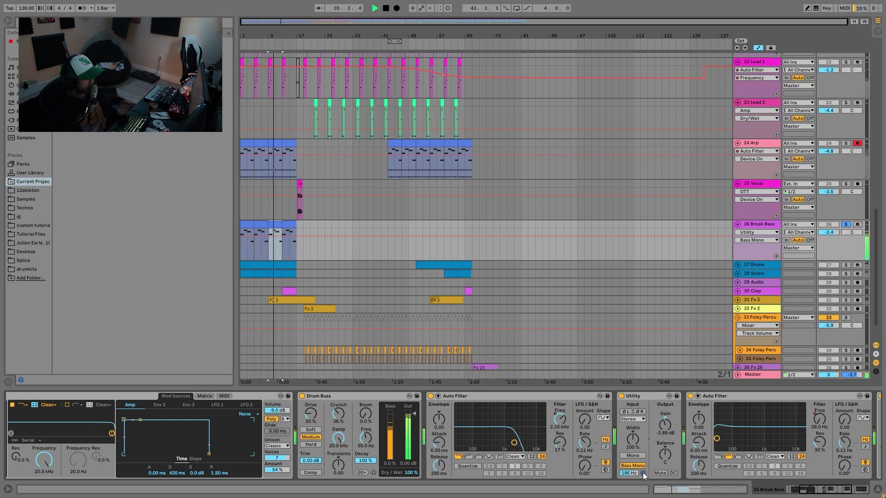
scroll(723, 431, "right", 5)
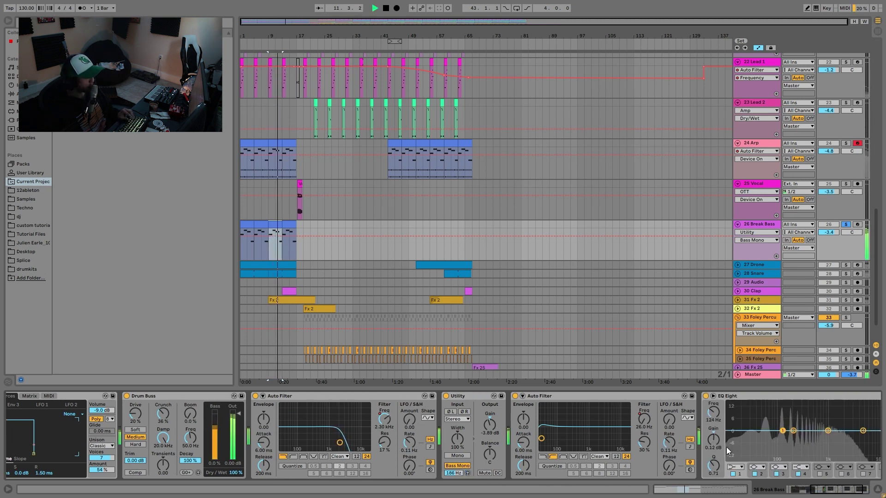
Delete the EQ Eight that follows the second Auto Filter in the Break Bass device chain
scroll(728, 451, "right", 3)
left_click(666, 397)
key("Delete")
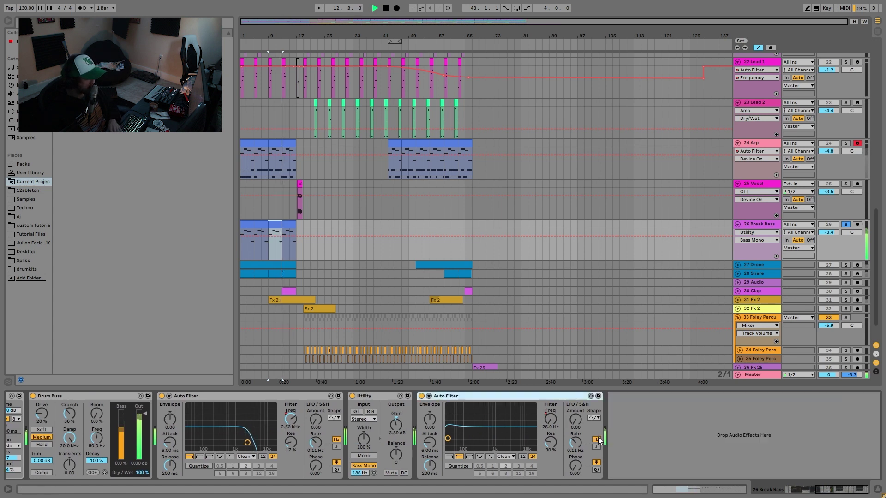
Show the Frequency automation of the second Auto Filter on Break Bass and play the track from bar 15
key("space")
left_click(549, 418)
left_click(287, 236)
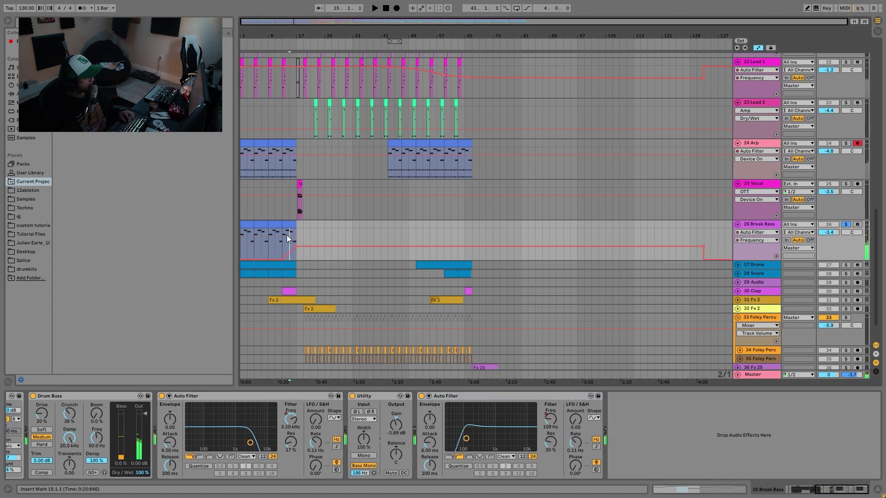
key("space")
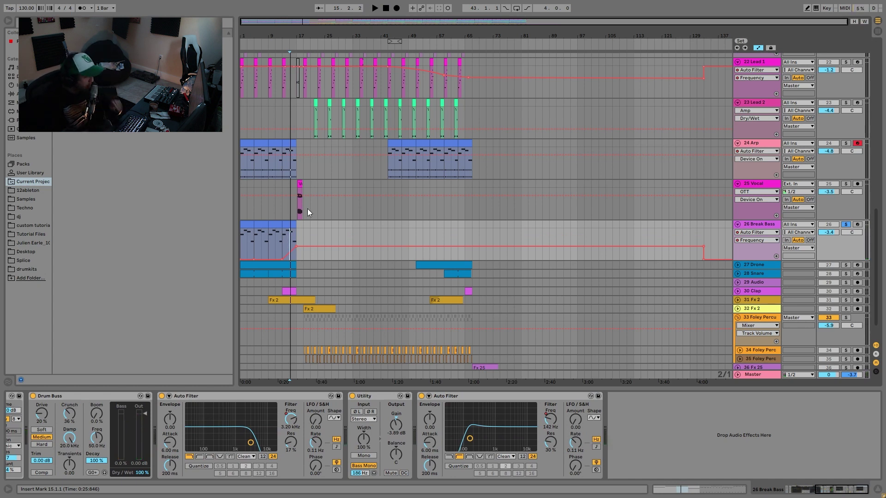
Unsolo the Break Bass track and play the full mix briefly from bar 19
left_click(304, 218)
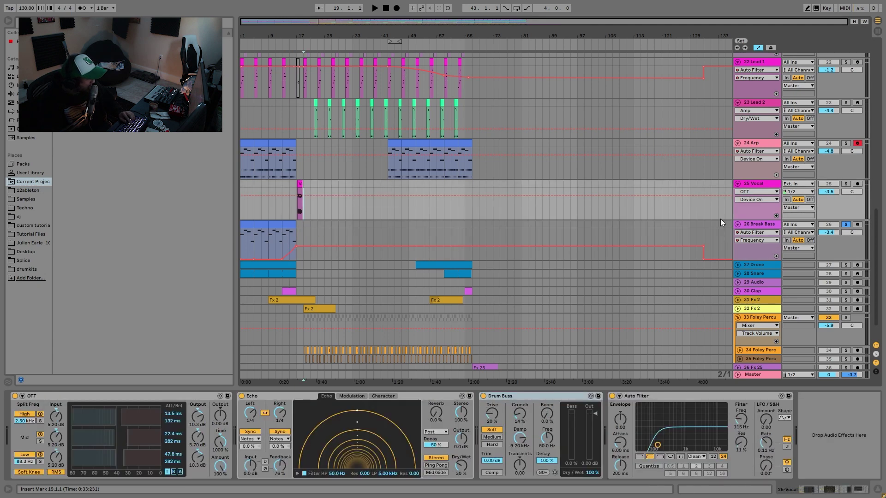
left_click(846, 225)
key("space")
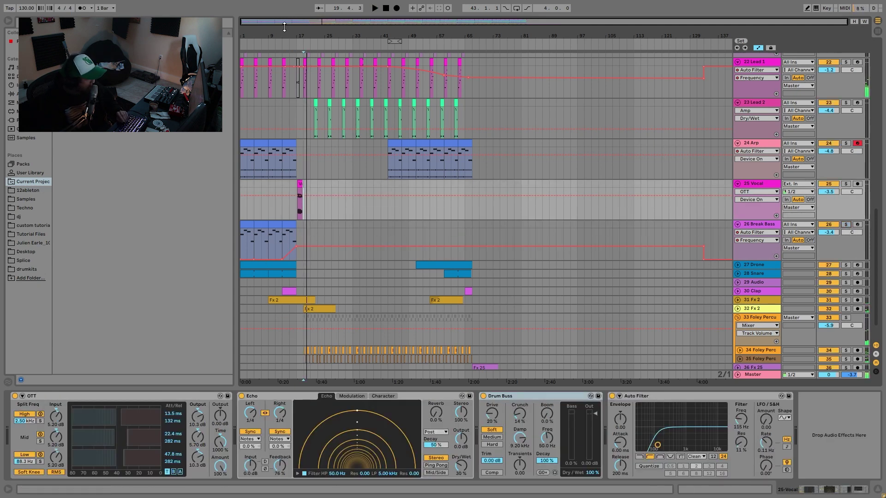
Play the full mix from bar 16 into bar 19 to hear the Break Bass filter rise into the drop
left_click_drag(284, 23, 355, 239)
left_click(364, 234)
key("space")
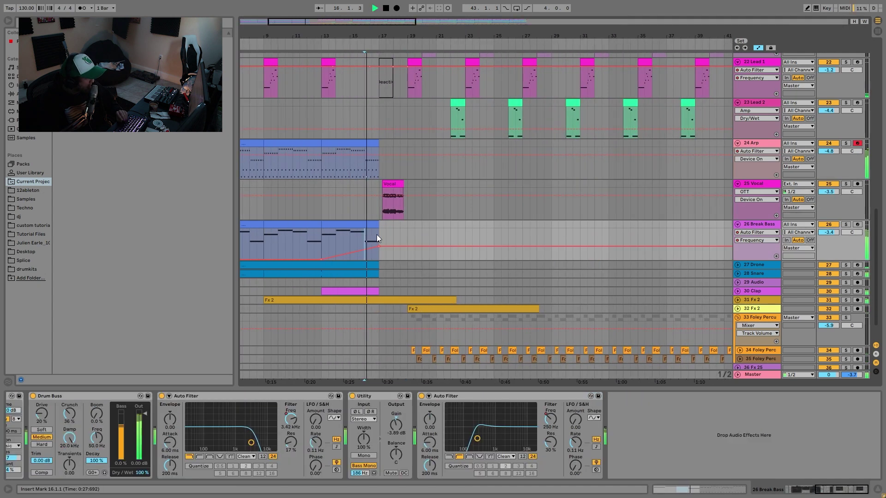
left_click(408, 233)
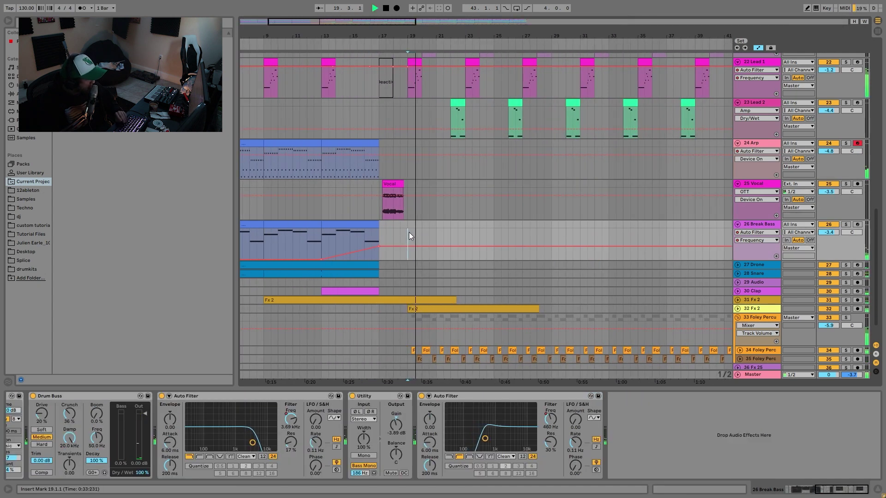
key("space")
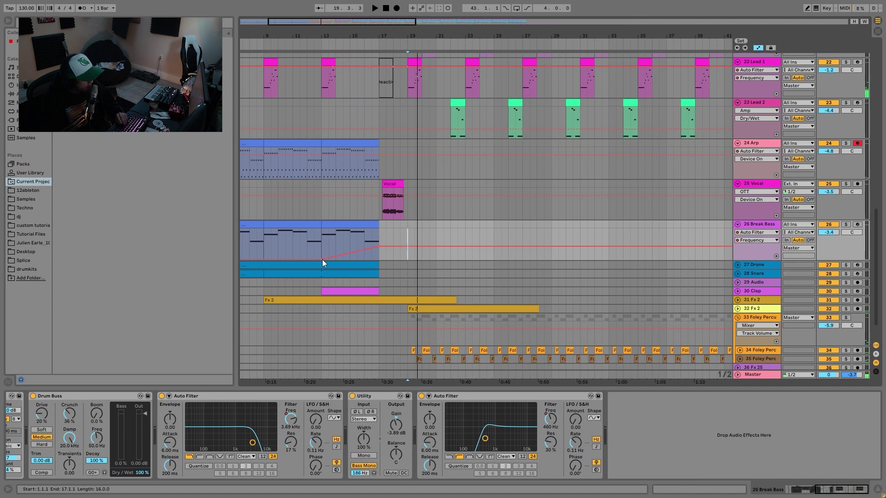
key("space")
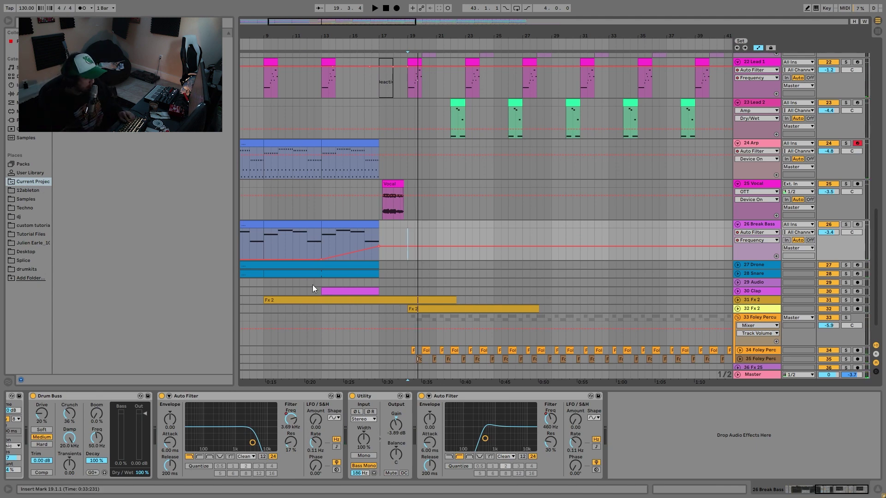
Unfold and solo the Drone track, and play its first clip from bar 1
left_click_drag(386, 36, 386, 23)
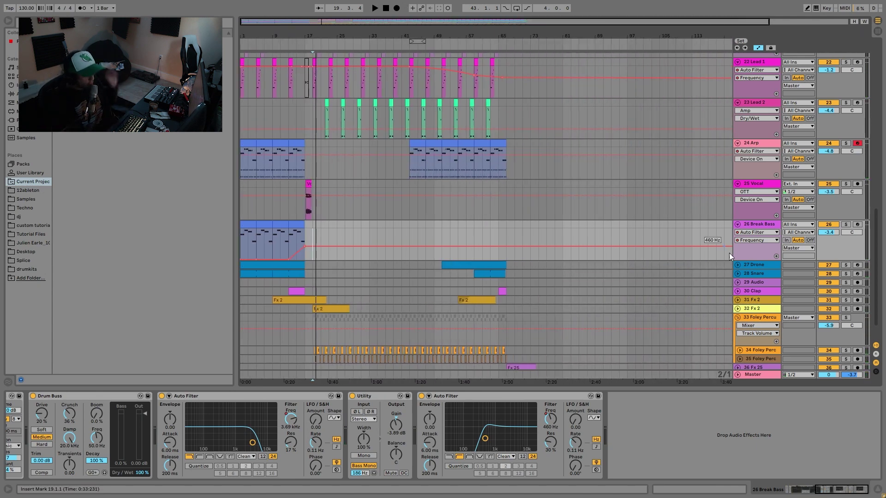
left_click(738, 265)
left_click(759, 270)
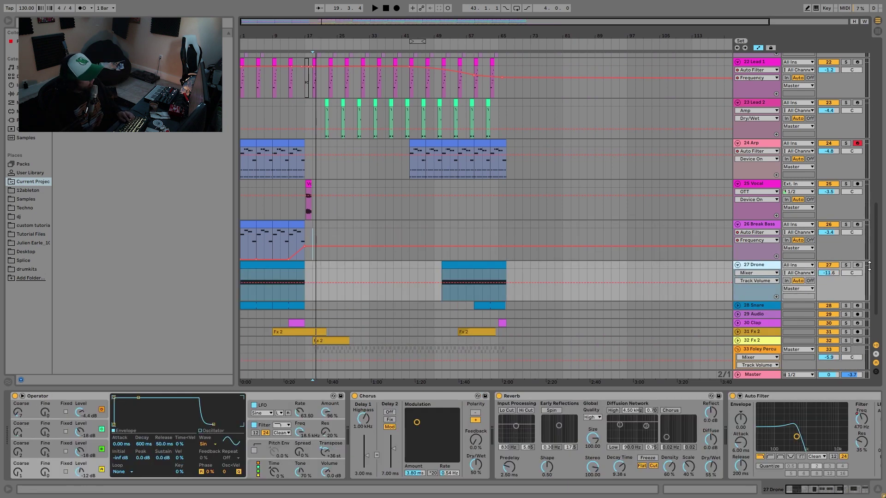
left_click(845, 265)
left_click(274, 262)
key("space")
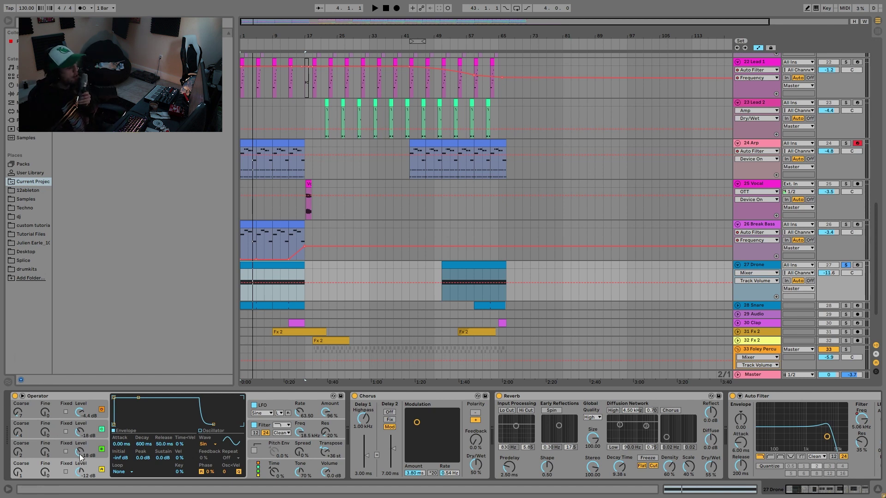
Examine Operator's oscillators B, C and D on the Drone track, including D Coarse, and replay the clip
left_click(89, 448)
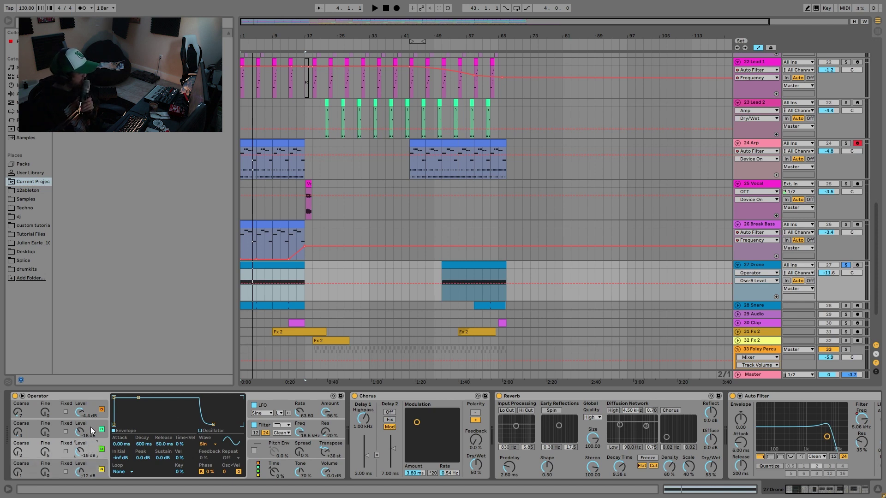
left_click(91, 431)
left_click(31, 403)
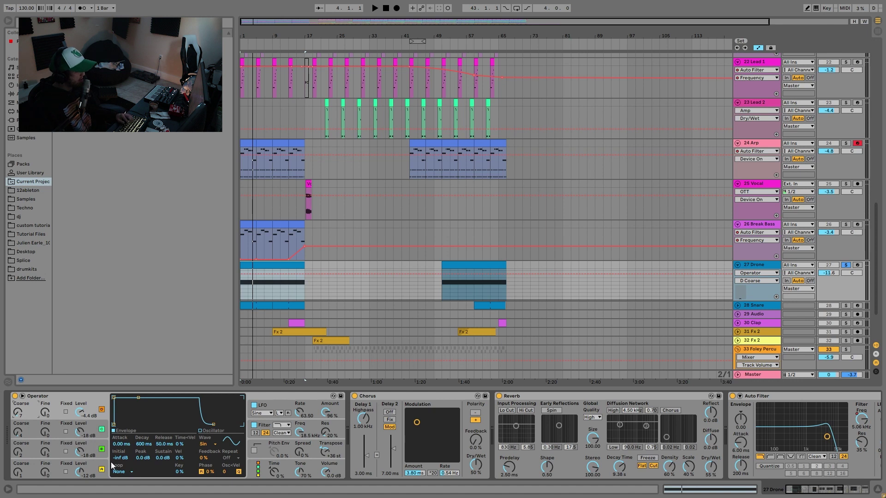
key("space")
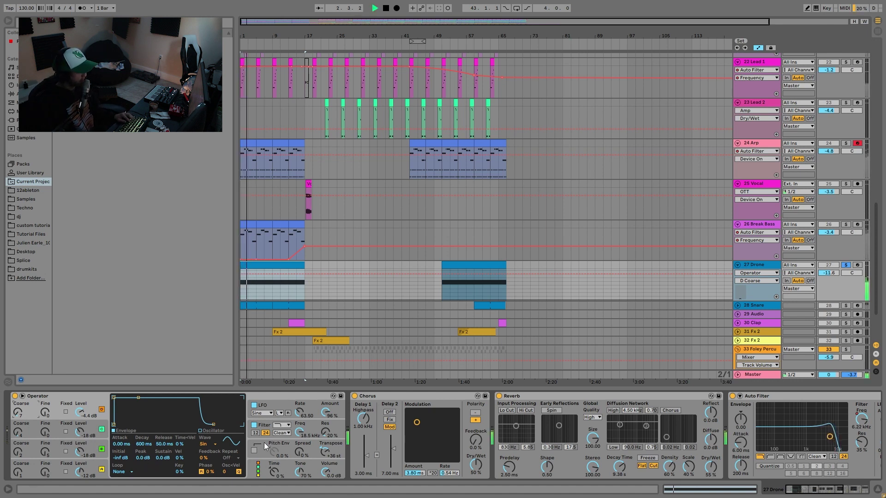
key("space")
Show Operator's LFO settings, and replay the Drone while reviewing its Chorus, Reverb, two Auto Filters and Auto Pan
left_click(269, 406)
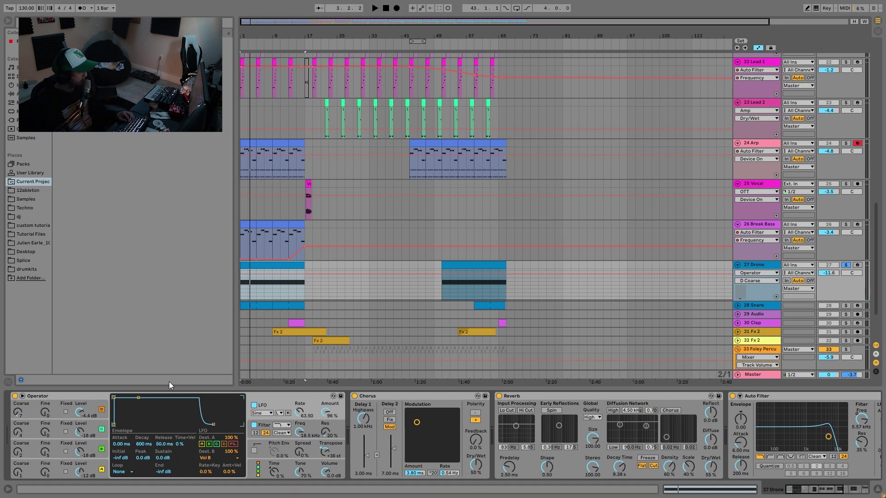
key("space")
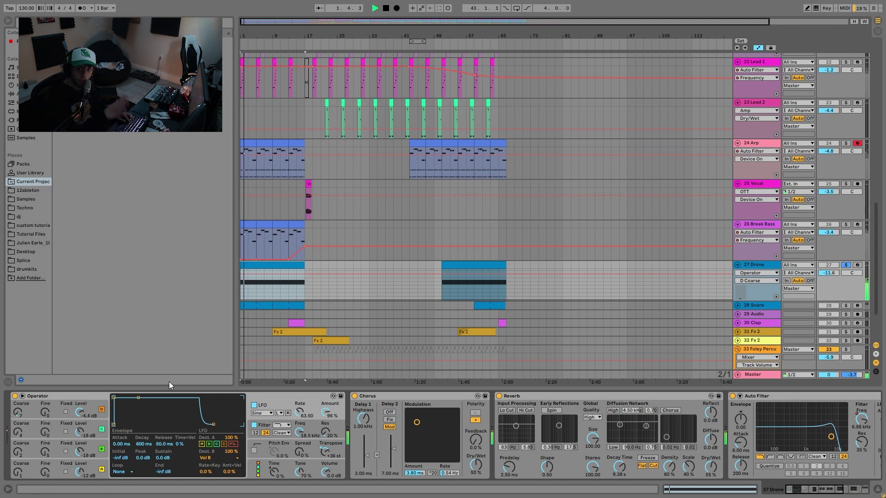
key("space")
key("space")
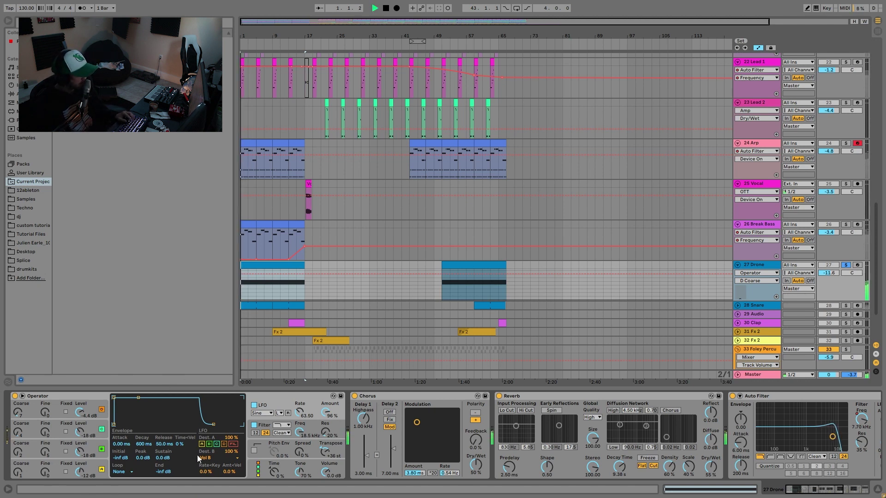
scroll(282, 444, "right", 5)
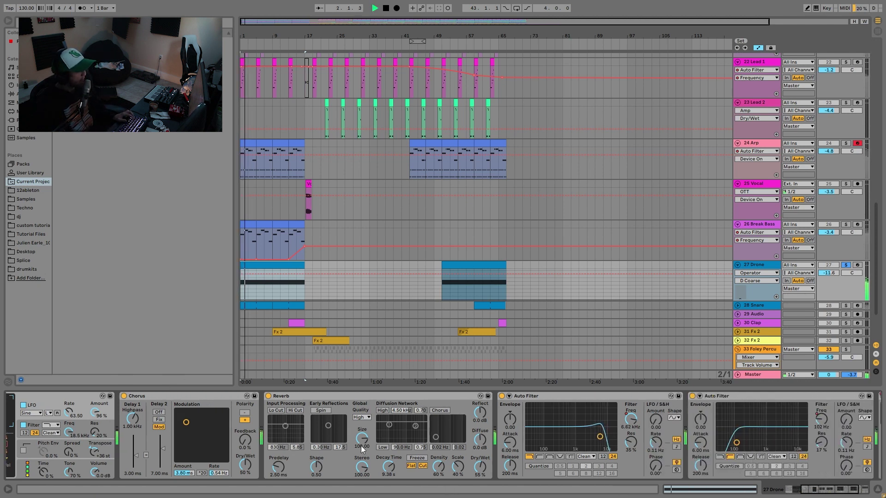
scroll(362, 450, "right", 3)
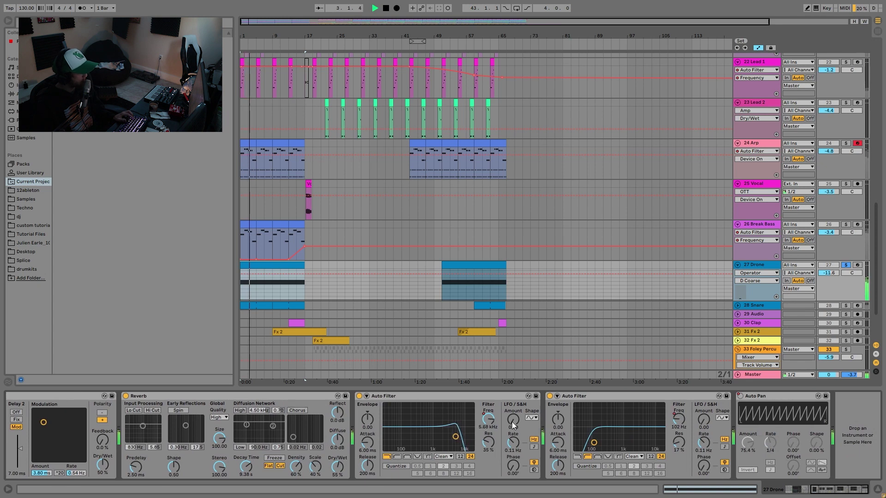
Show the first Auto Filter's Frequency automation on the Drone track and play it from bars 15 and 61
left_click(488, 418)
left_click(290, 297)
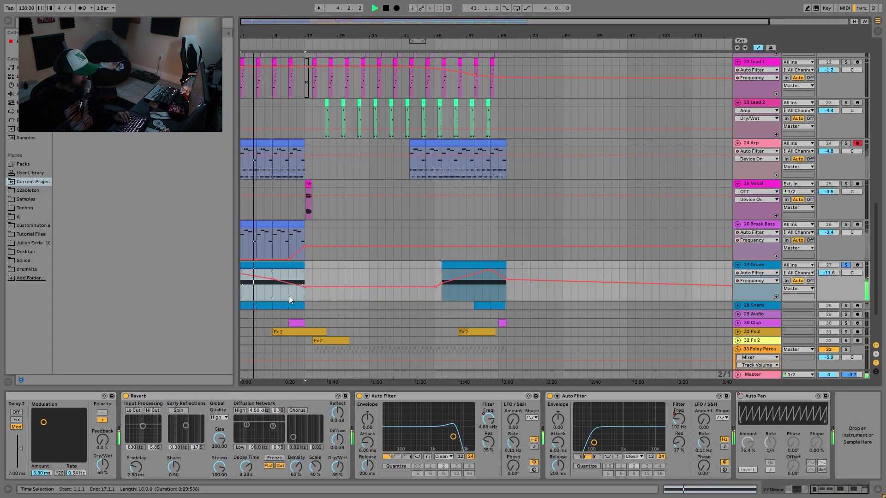
left_click(292, 297)
left_click(297, 278)
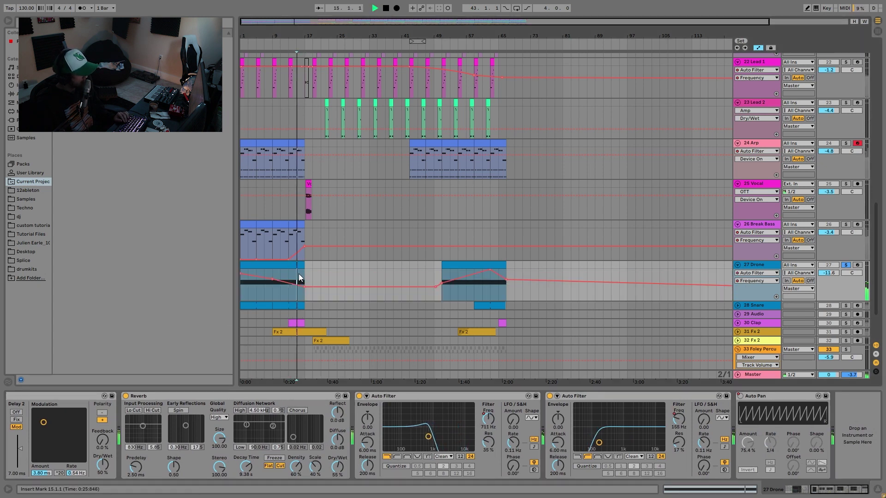
left_click(482, 285)
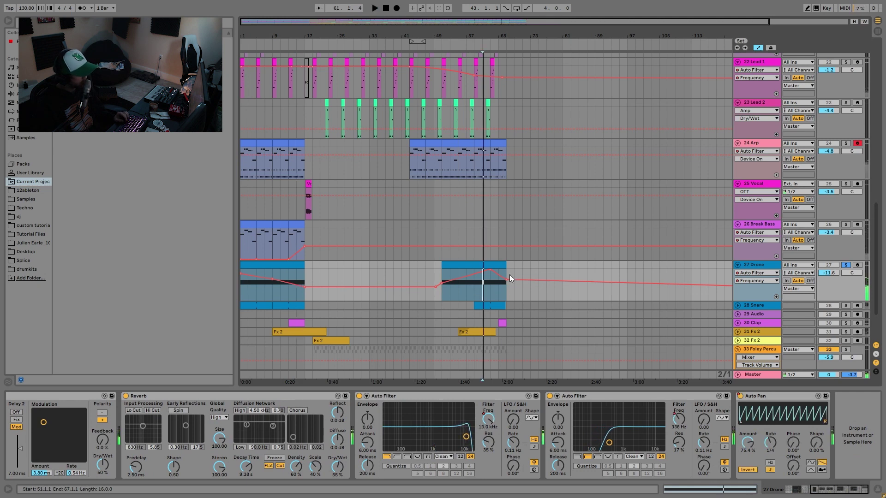
Review the Drone's second Auto Filter Frequency automation from bars 15 and 53, and show the Auto Pan's Device On automation
left_click(679, 419)
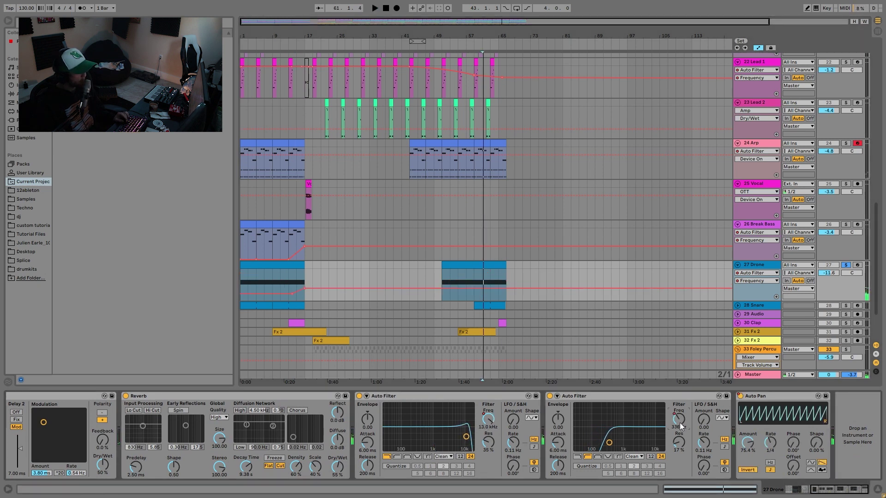
left_click(272, 279)
left_click(294, 279)
key("space")
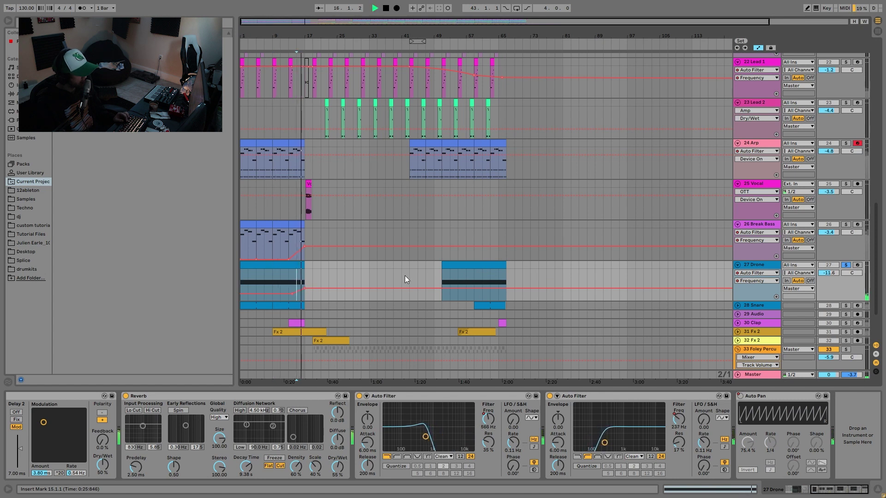
left_click(456, 276)
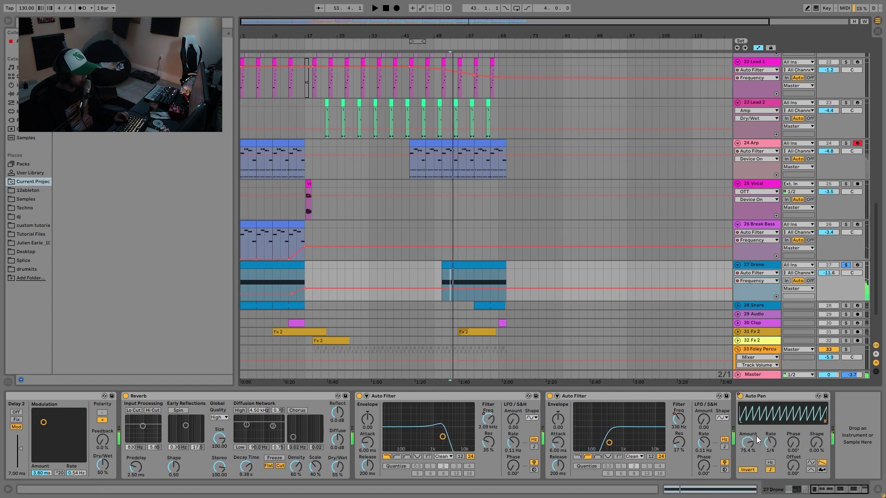
left_click(741, 397)
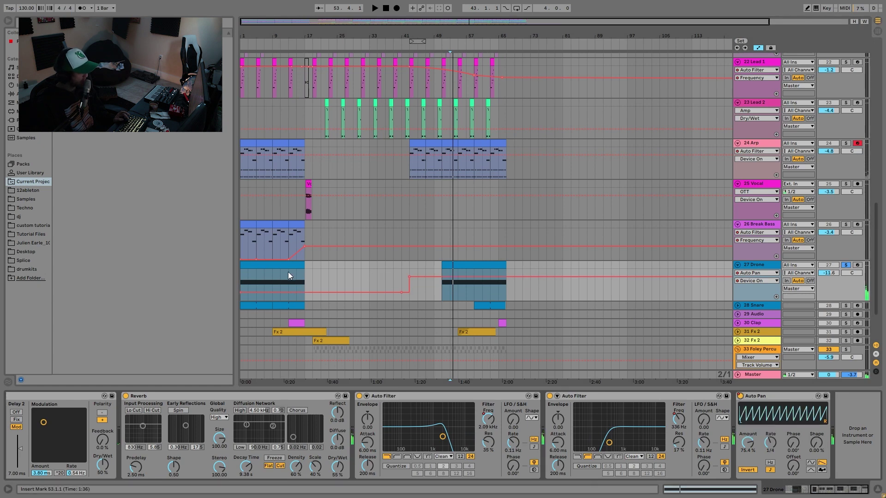
Solo and unfold the Snare track, and play it from bar 15
scroll(571, 304, "down", 3)
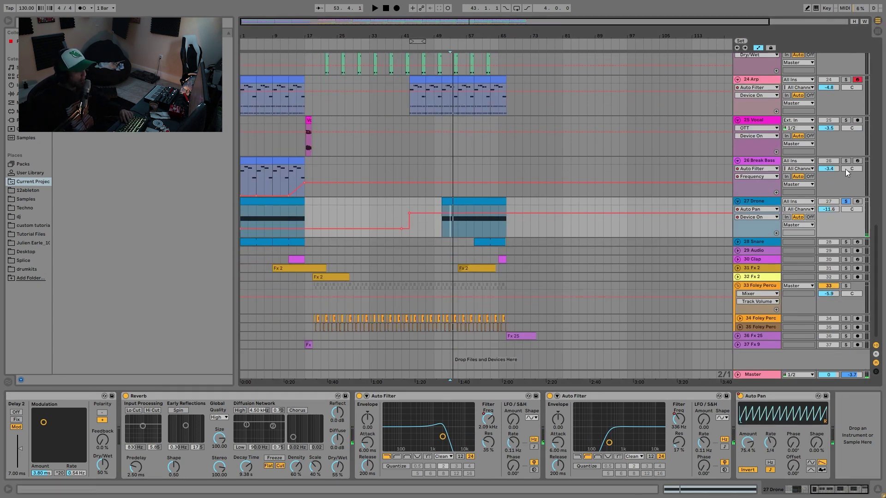
left_click(845, 242)
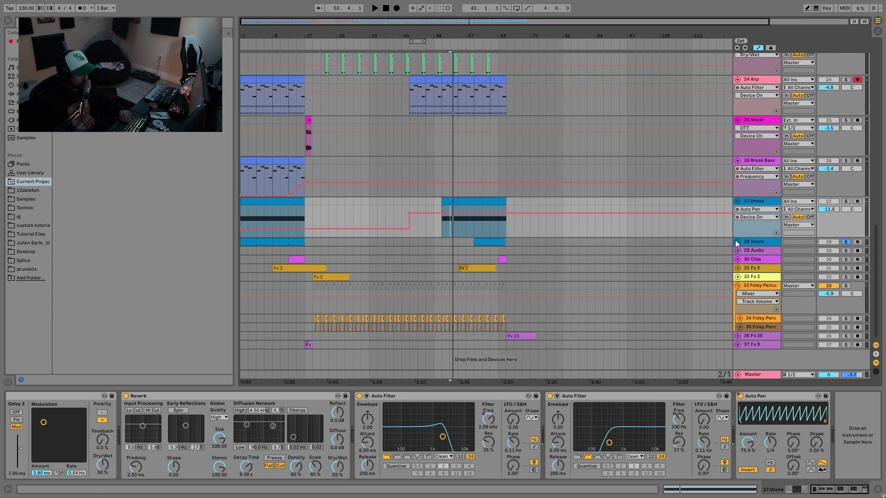
left_click(737, 241)
left_click(283, 261)
key("space")
left_click(297, 262)
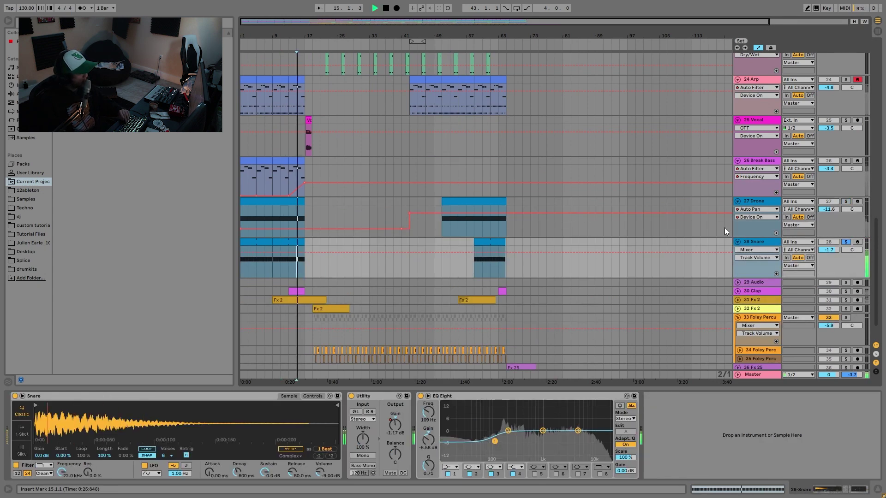
Unsolo the Snare track to hear it in the full mix, and stop playback
left_click(845, 242)
left_click(756, 242)
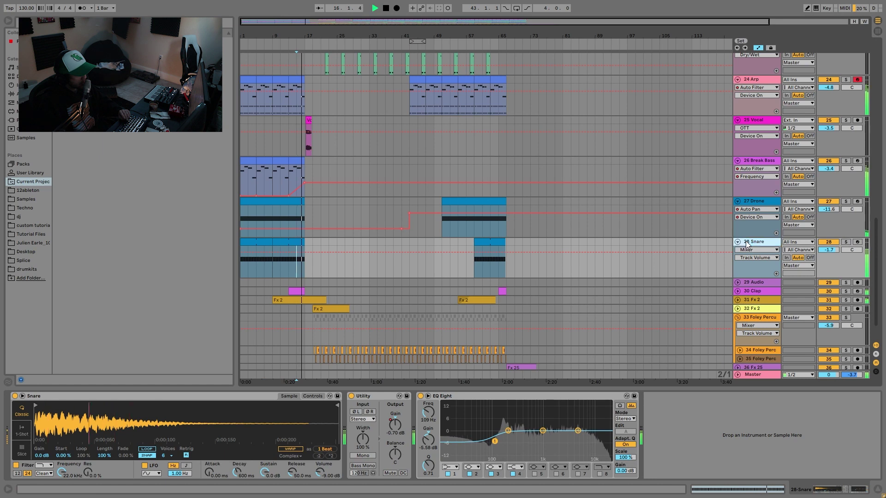
key("space")
Play the Clap soloed together with the Snare from bar 15, and show the Clap Echo's Dry/Wet automation
left_click(745, 291)
left_click(848, 291, "ctrl")
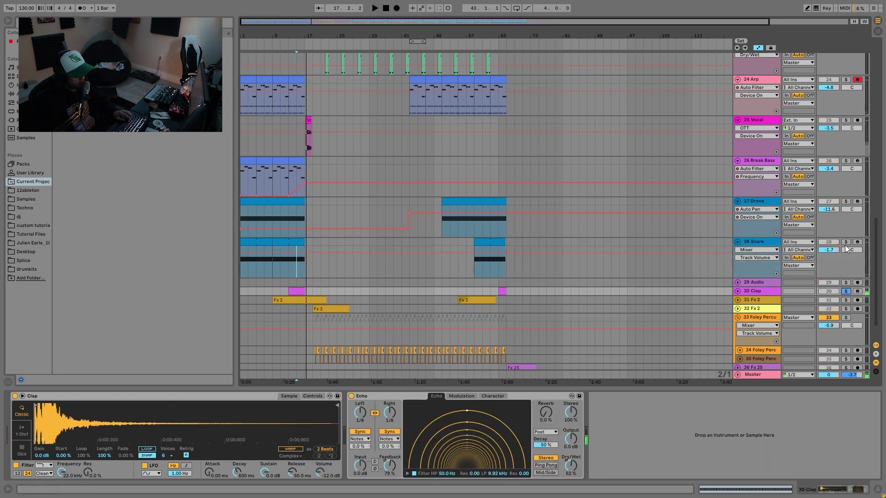
key("space")
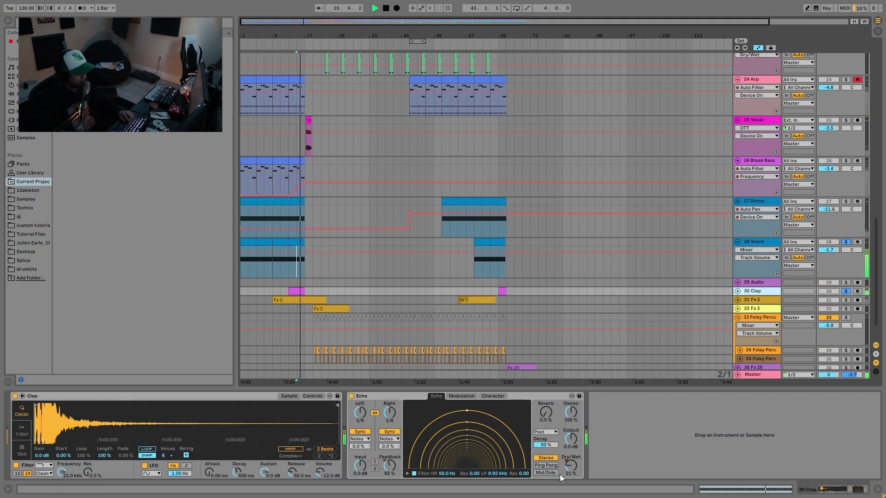
right_click(566, 465)
left_click(588, 415)
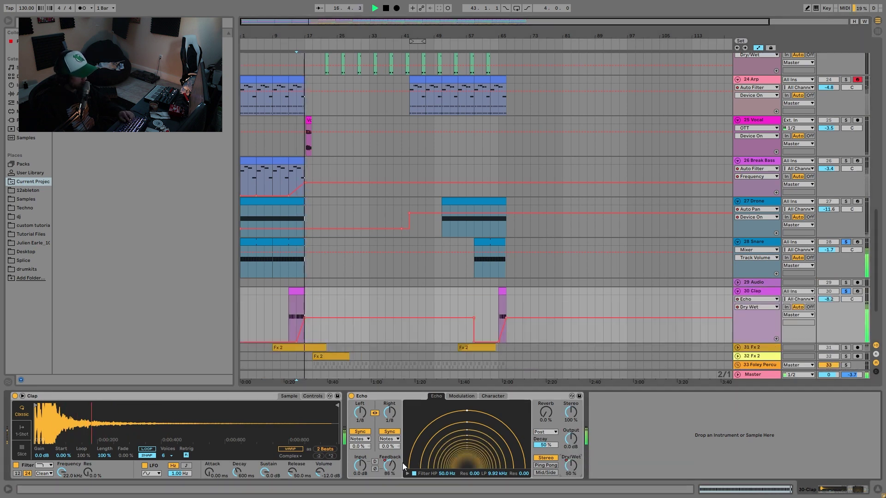
Show the Echo's Feedback automation on the Clap track and replay the build-up from bar 15
left_click(385, 468)
key("space")
key("space")
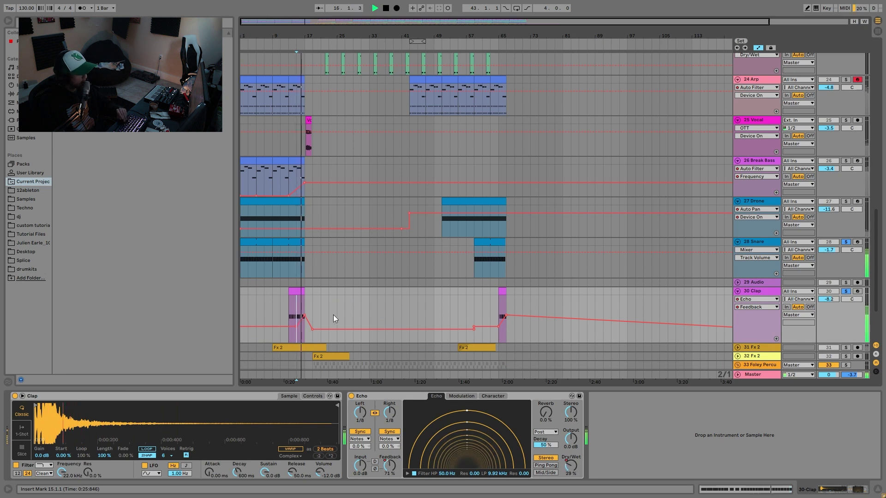
key("space")
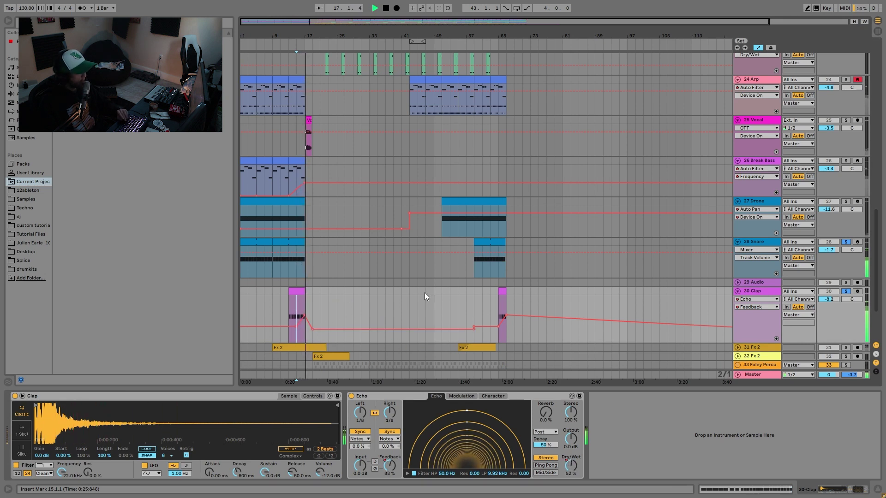
Play the soloed Snare and Clap from the start of the Clap clip at bar 13, and restart from bar 15
left_click(289, 306)
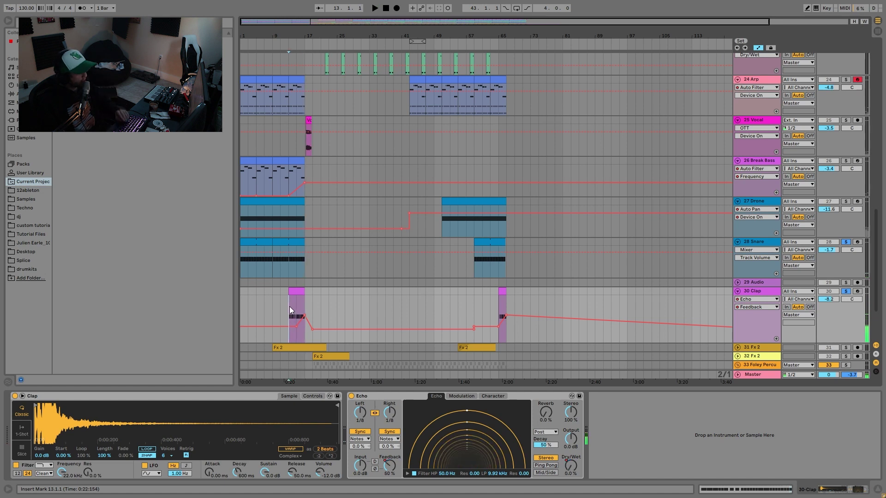
key("space")
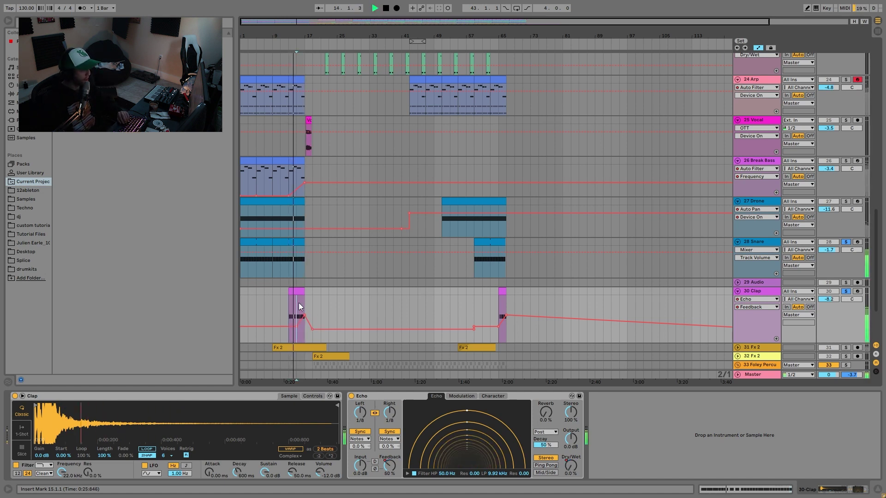
left_click(298, 302)
Delete the empty Audio track between the Snare and Clap tracks
scroll(508, 258, "down", 3)
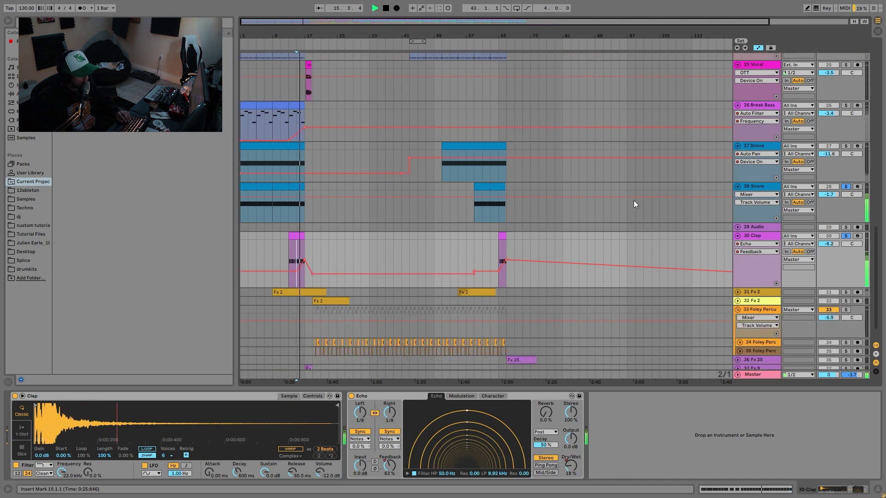
left_click(748, 228)
key("Delete")
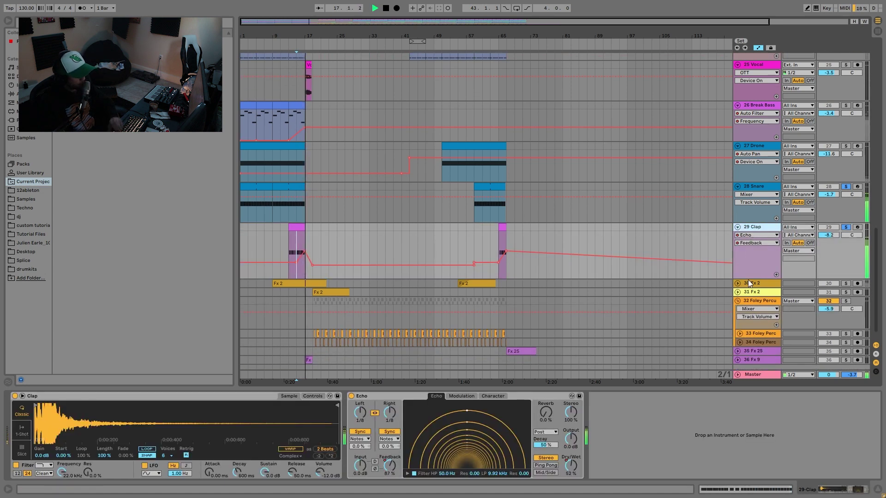
Unfold the first Fx 2 track, solo both Fx 2 tracks, and play their clips from bars 15 and 19
left_click(749, 282)
left_click(737, 283)
left_click(845, 284)
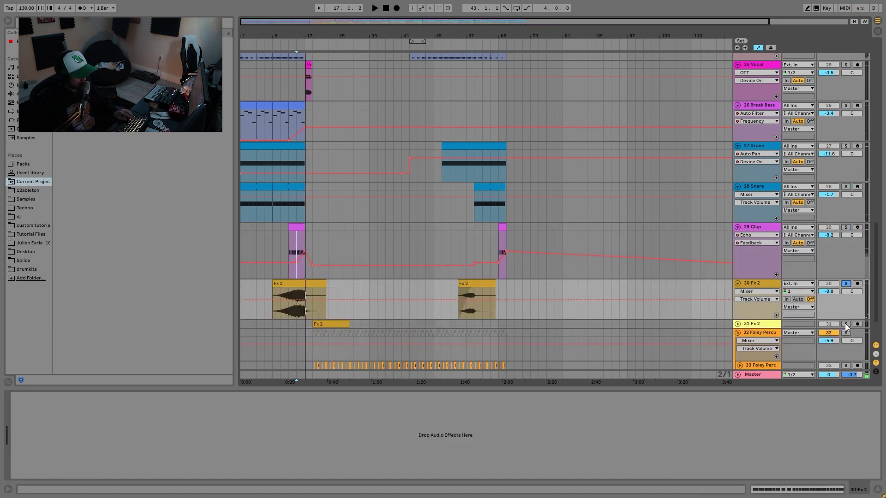
left_click(845, 324, "ctrl")
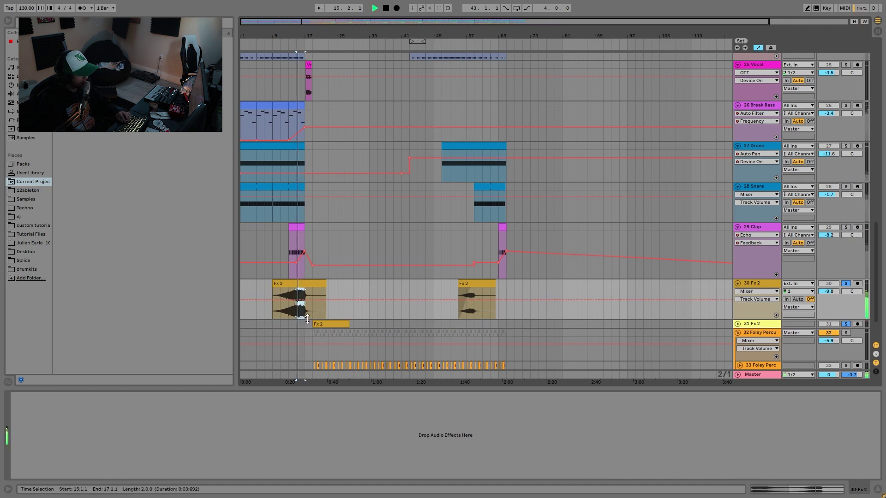
left_click(326, 324)
key("space")
Solo the Foley Percussions group and replay it from bar 19 while reviewing its Auto Filter and Echo chain
scroll(500, 316, "down", 1)
scroll(500, 317, "down", 4)
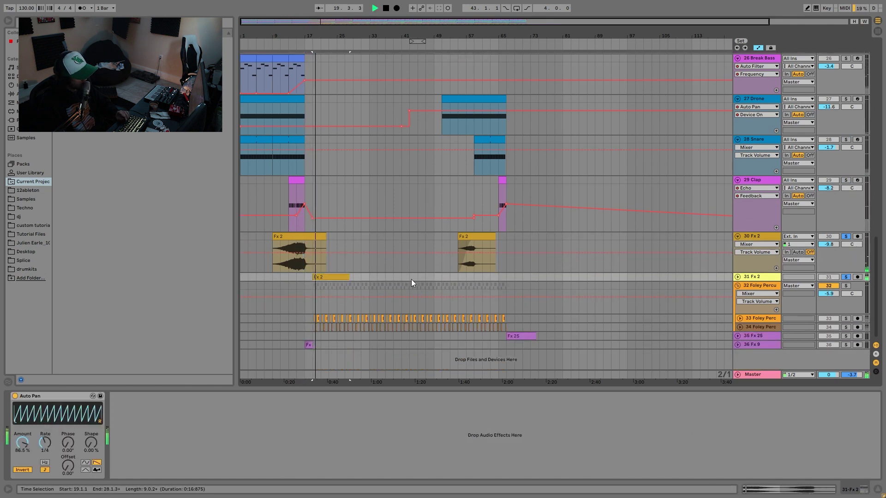
left_click(845, 285)
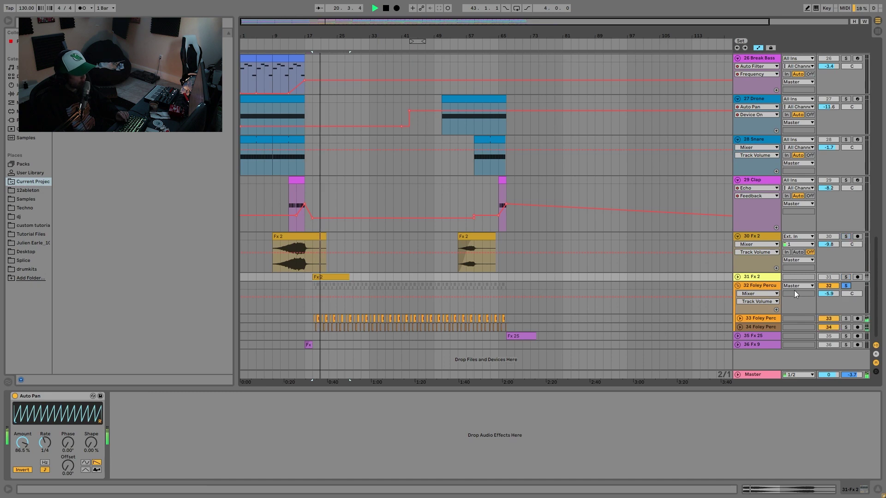
left_click(752, 286)
left_click_drag(872, 271, 754, 333)
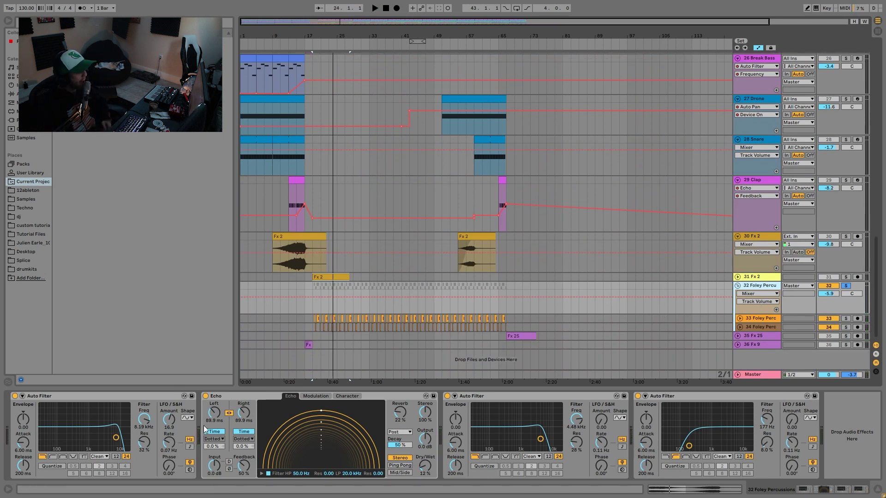
key("space")
key("space")
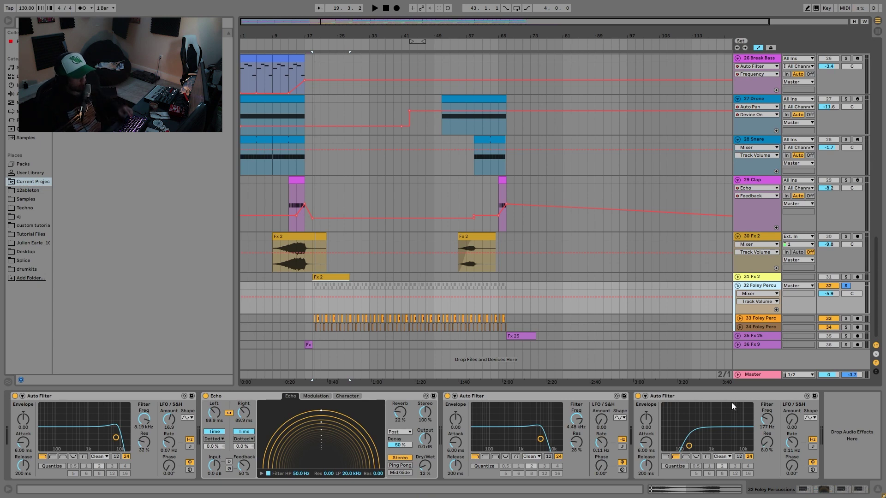
key("space")
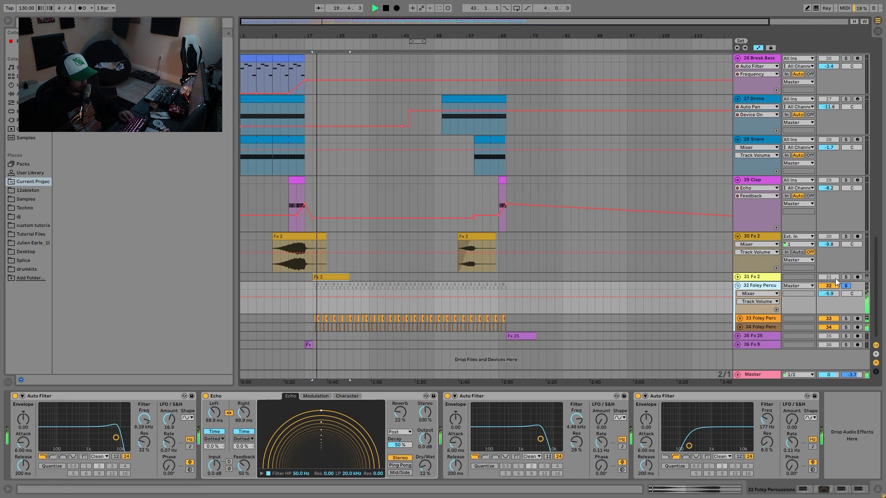
Unsolo the Foley Percussions group and play the full mix from bar 19
scroll(836, 281, "up", 8)
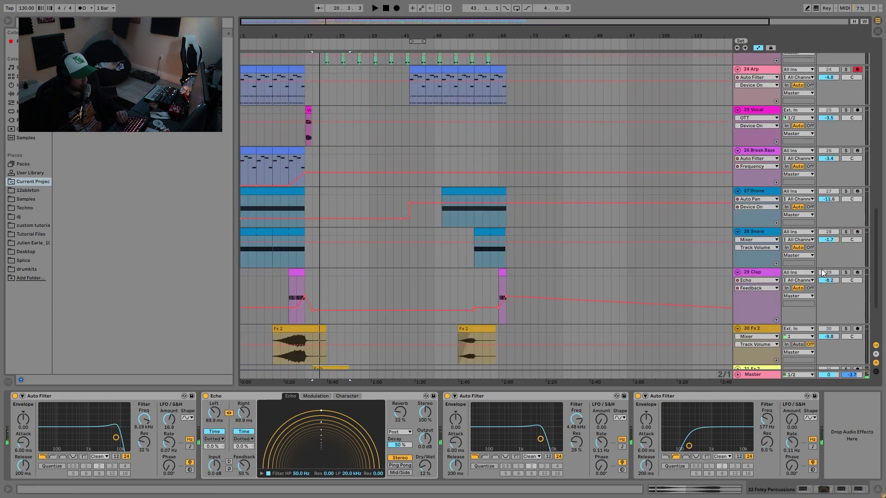
scroll(822, 272, "down", 5)
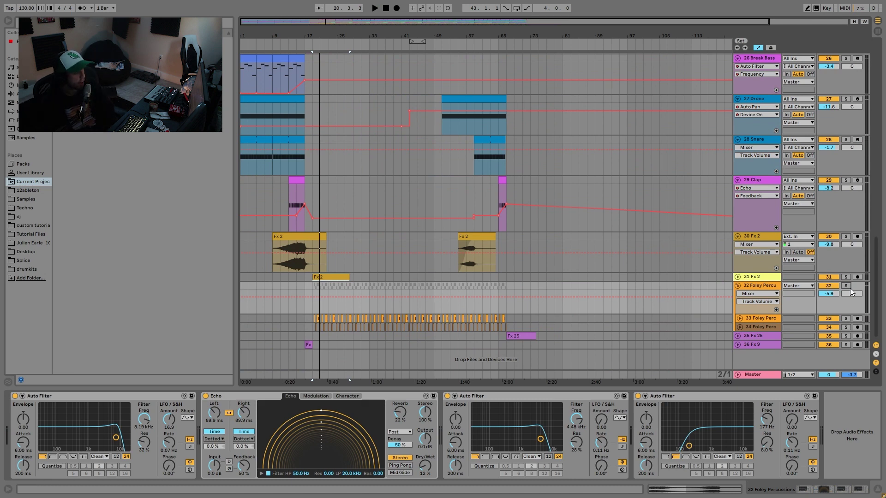
key("space")
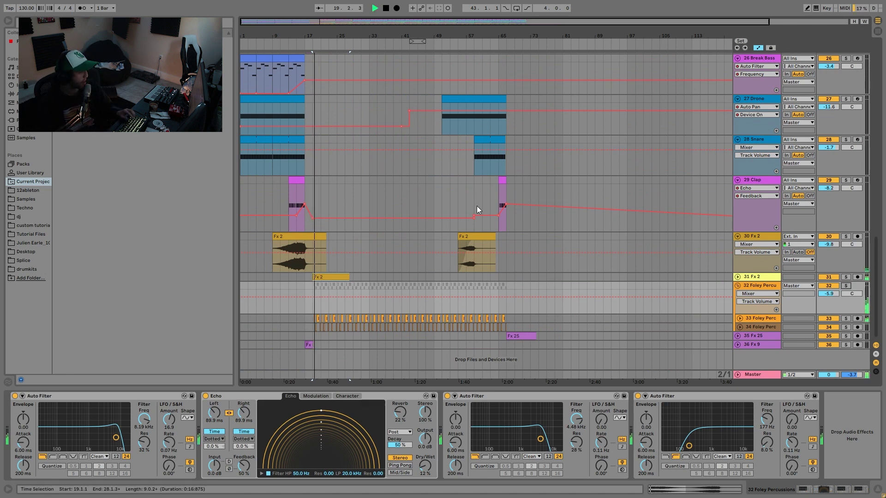
key("space")
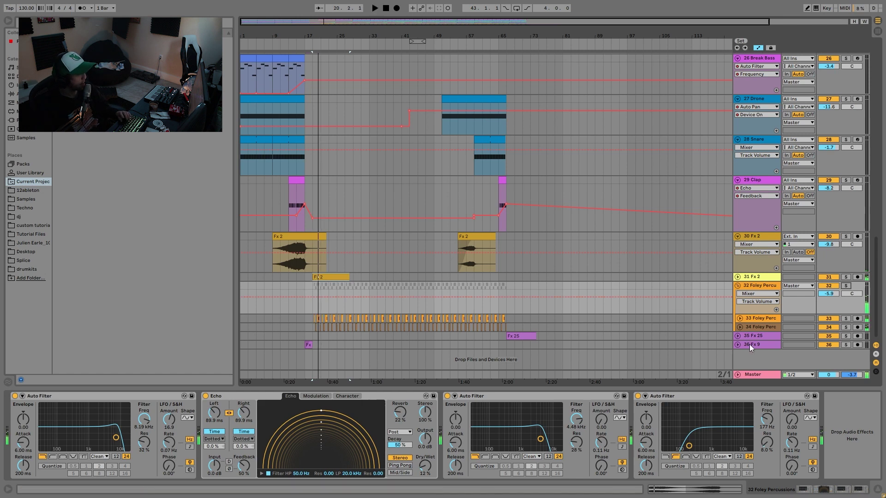
Unfold the Fx 25 track and play its clip from bar 67
key("ctrl+z")
left_click(521, 338)
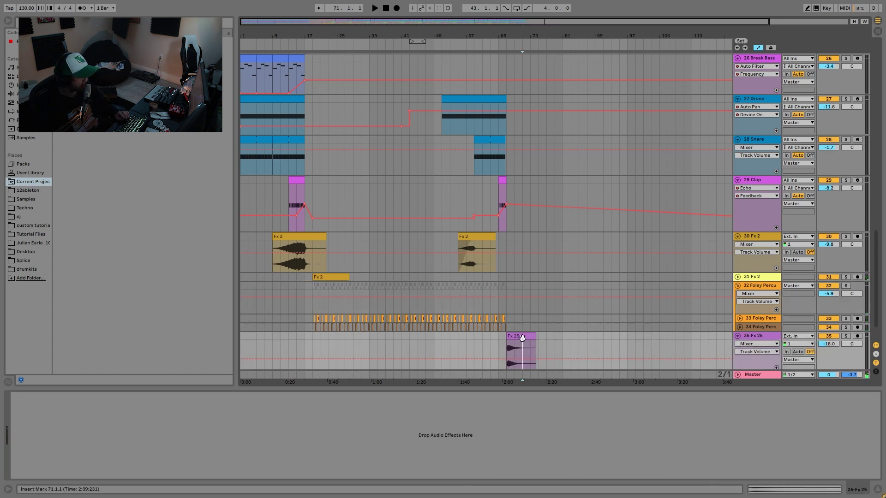
left_click(521, 338)
key("space")
key("ctrl+y")
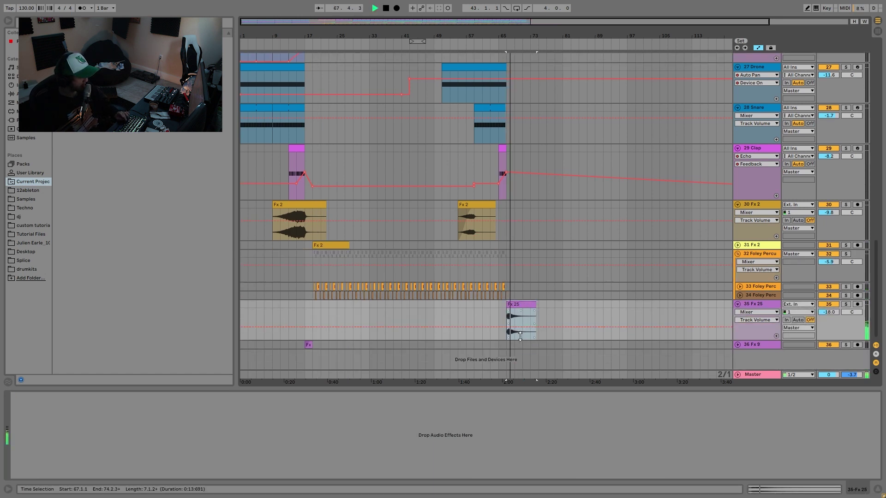
Show the Fx 9 track's devices, unfold the track, and play its clip from bar 17
key("space")
left_click(309, 345)
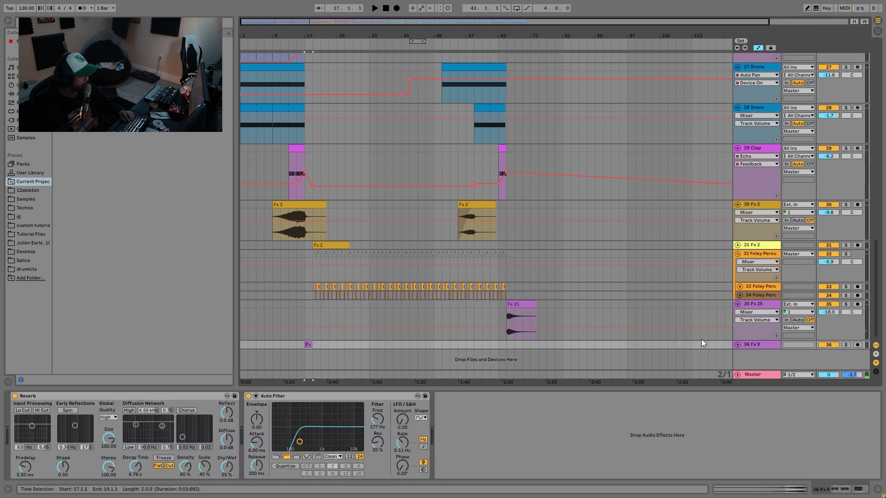
left_click(737, 345)
key("space")
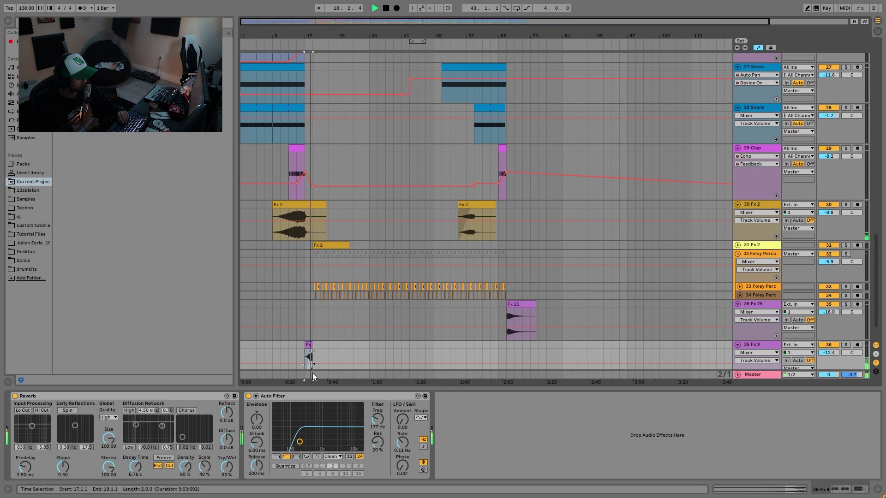
key("space")
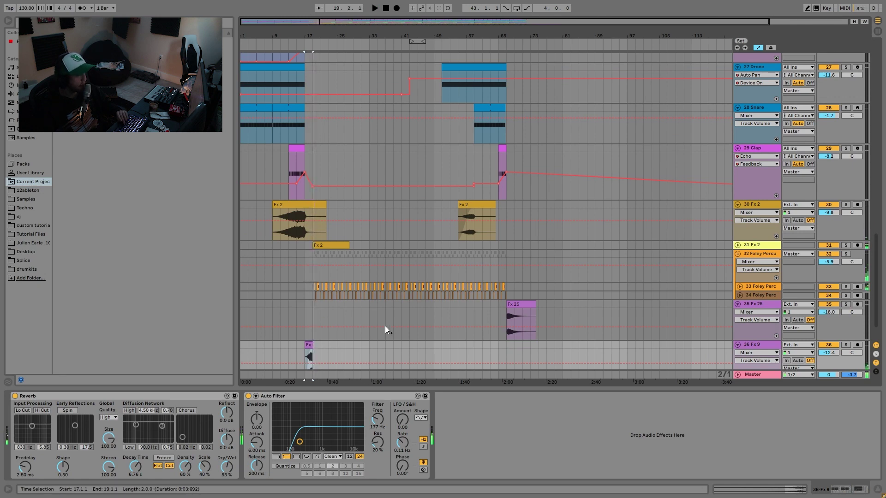
Play the full mix from bar 51, where the second Drone clip starts
scroll(447, 316, "up", 10)
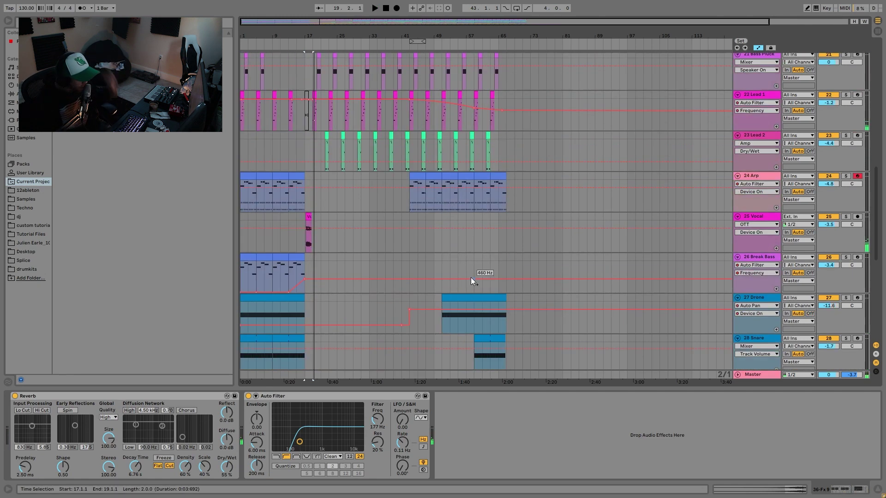
left_click_drag(437, 187, 441, 176)
key("space")
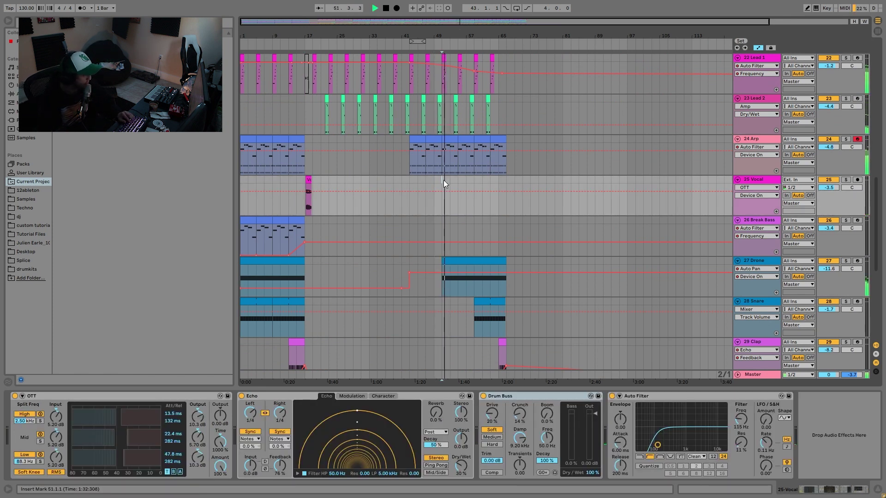
scroll(450, 188, "up", 1)
left_click(451, 189)
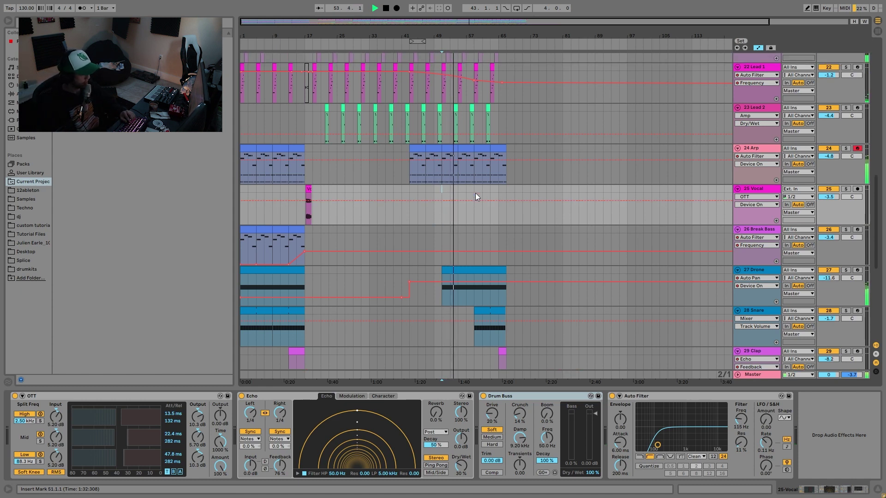
key("space")
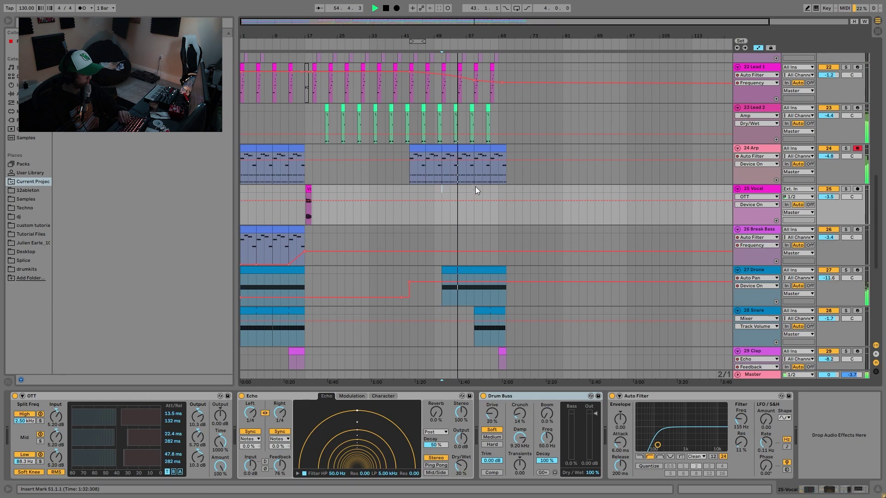